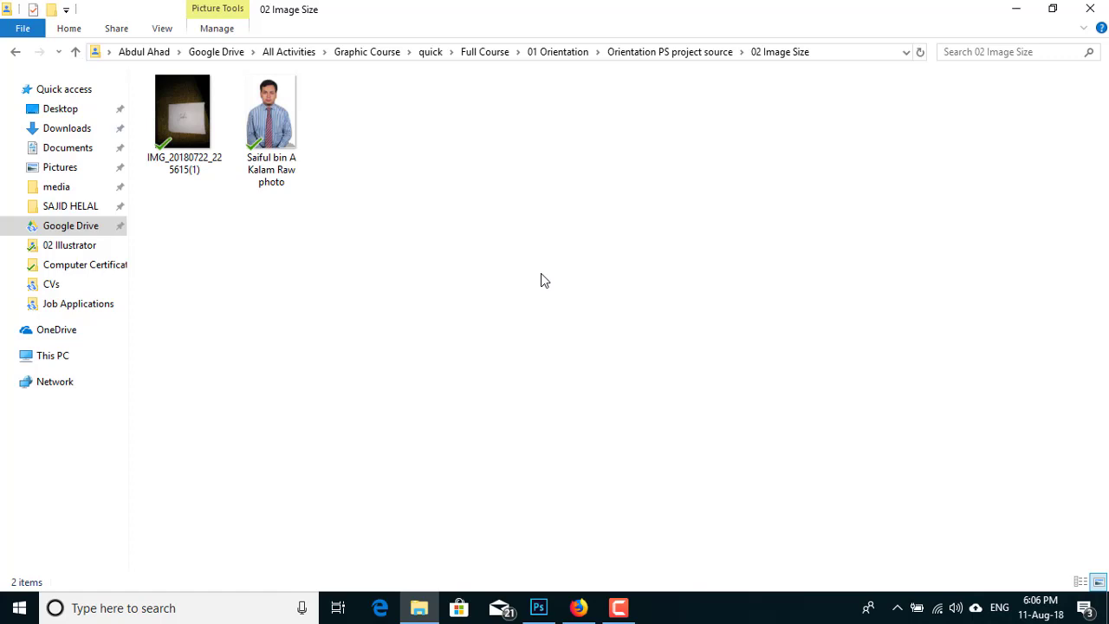
Select the raw 1944 × 2896 portrait JPG in the 02 Image Size folder.
left_click(275, 127)
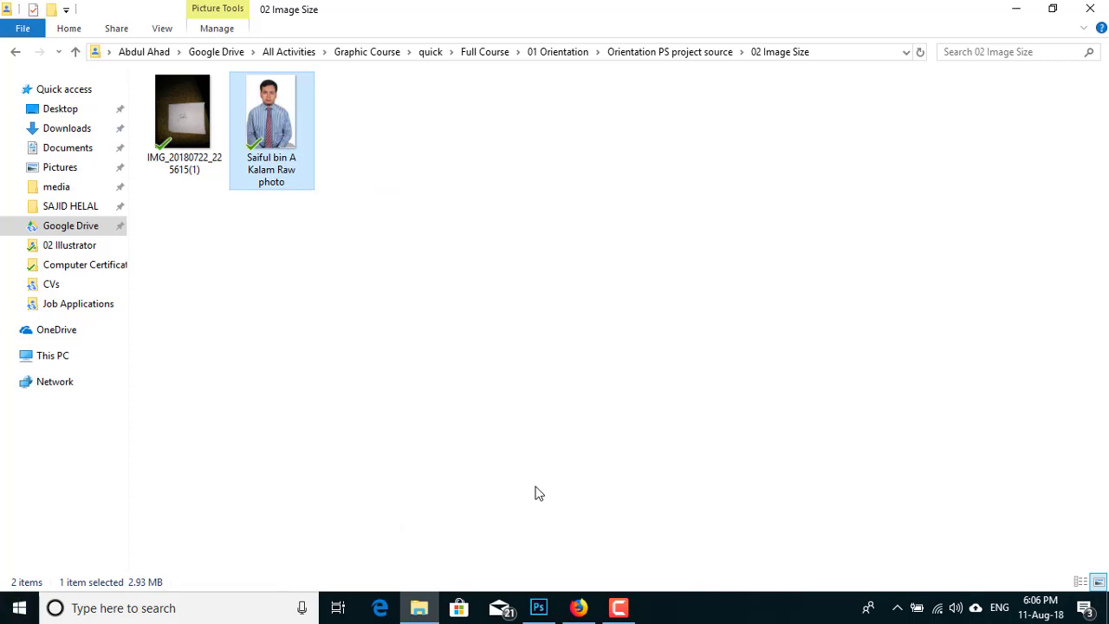
Switch to Firefox and search Facebook for the tutorial group.
left_click(579, 607)
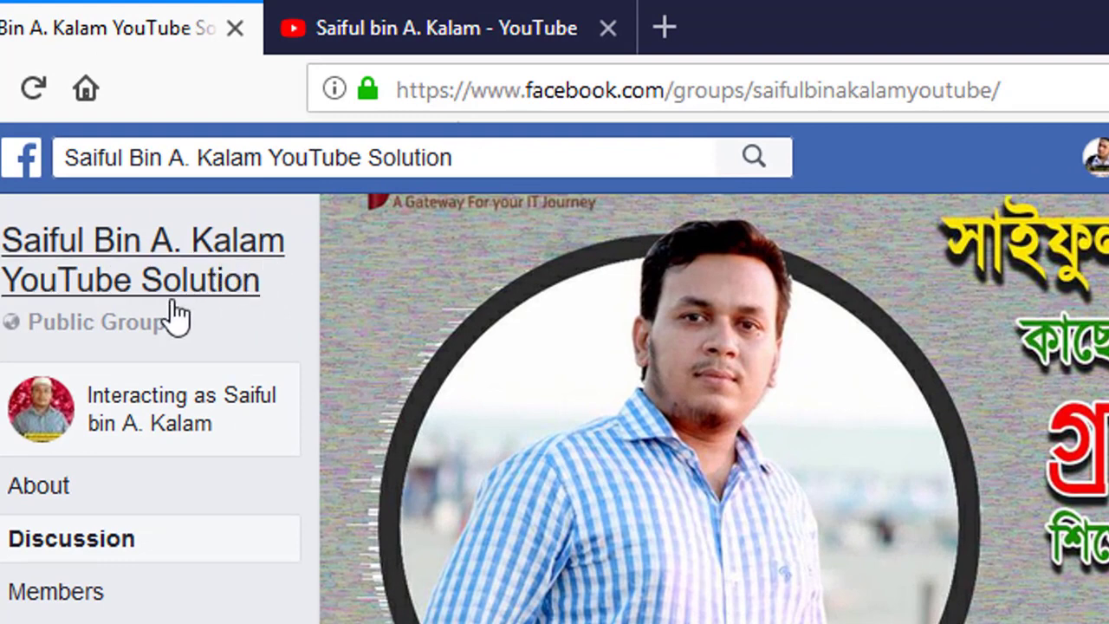
left_click(519, 161)
left_click(637, 327)
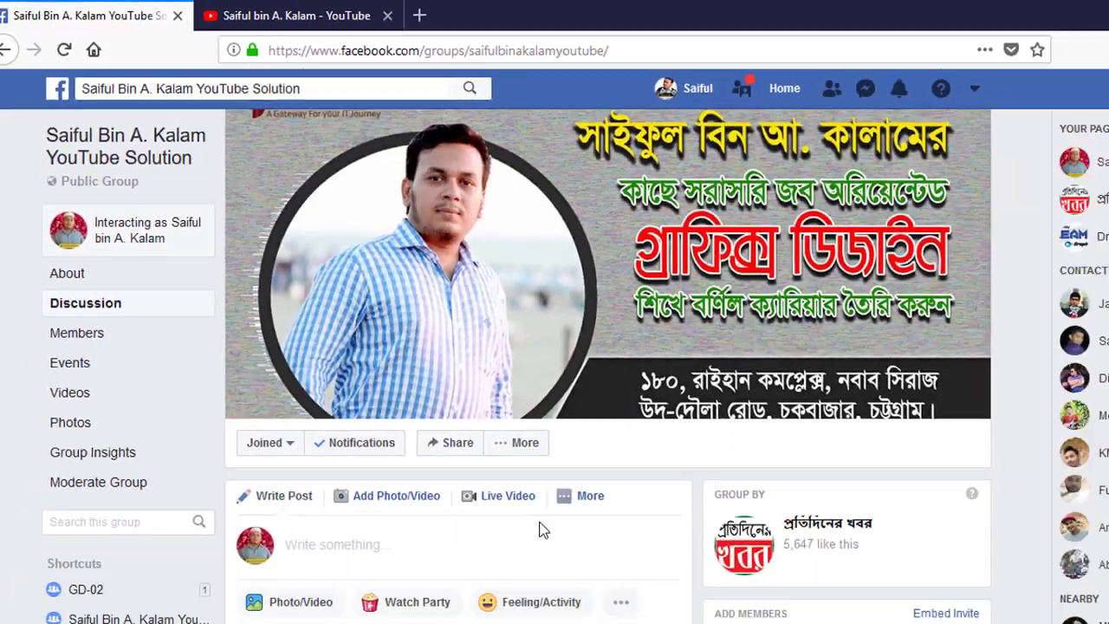
Scroll through the group's older posts, then return to File Explorer.
scroll(485, 459, "down", 5)
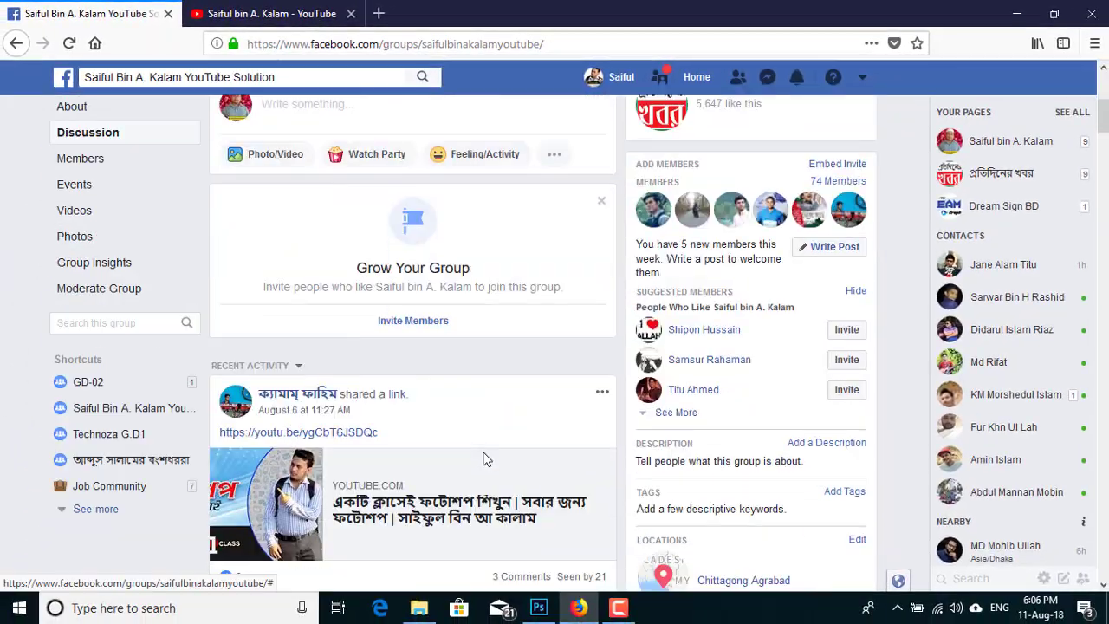
scroll(486, 459, "down", 2)
scroll(485, 460, "down", 3)
scroll(486, 459, "down", 4)
scroll(485, 459, "down", 3)
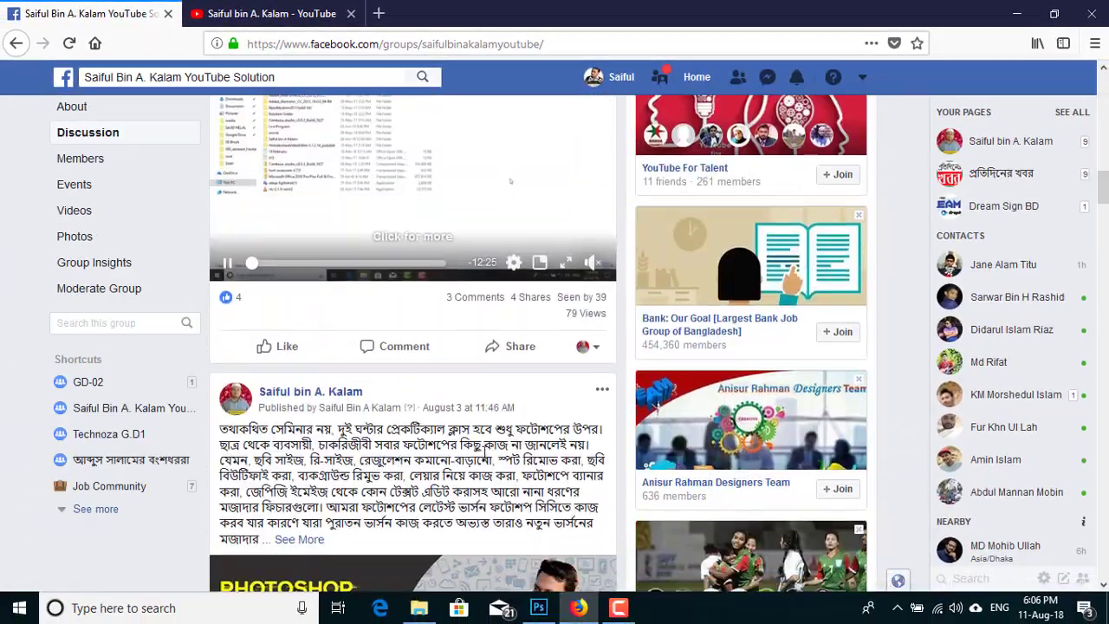
scroll(394, 382, "up", 3)
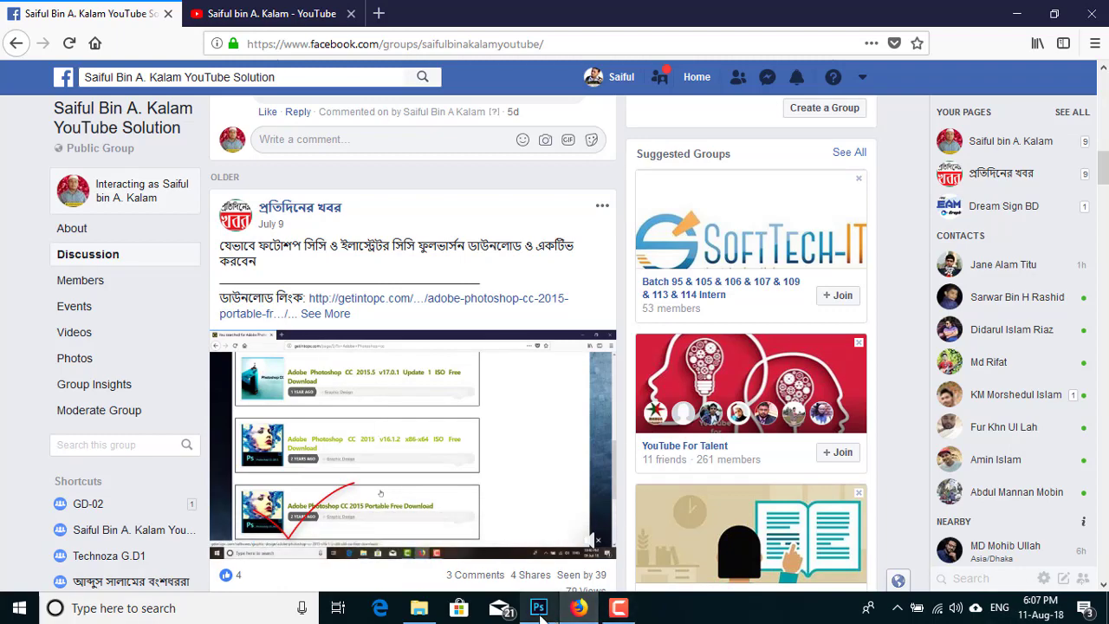
left_click(539, 608)
Drag the raw portrait file from the 02 Image Size folder into Photoshop to open it.
left_click(419, 609)
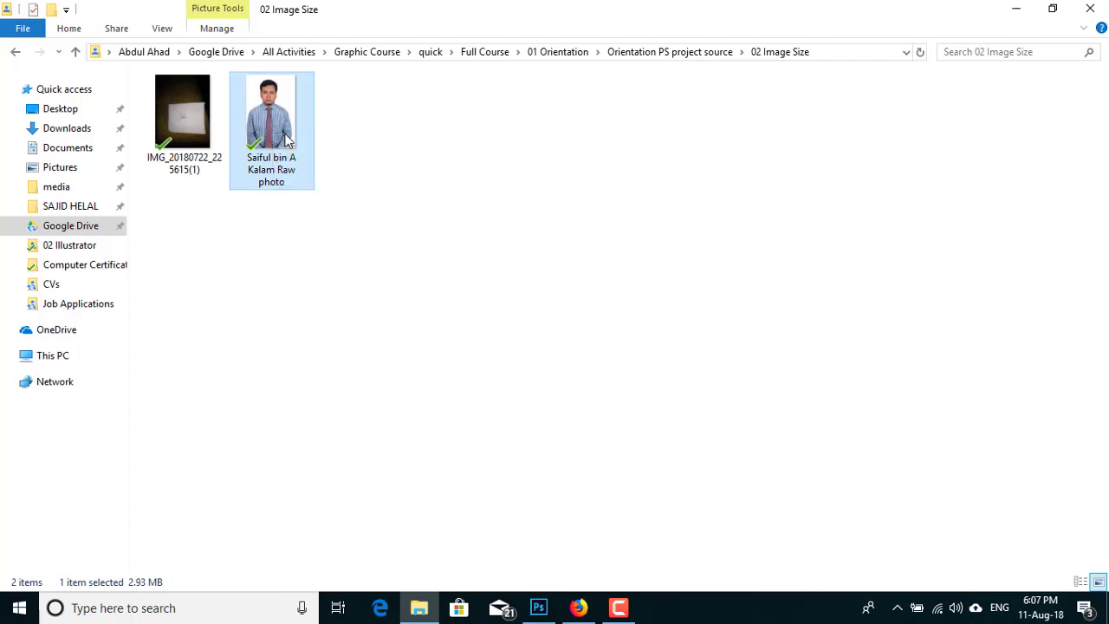
mouse_move(305, 158)
left_mouse_down()
mouse_move(389, 274)
mouse_move(537, 607)
left_mouse_up()
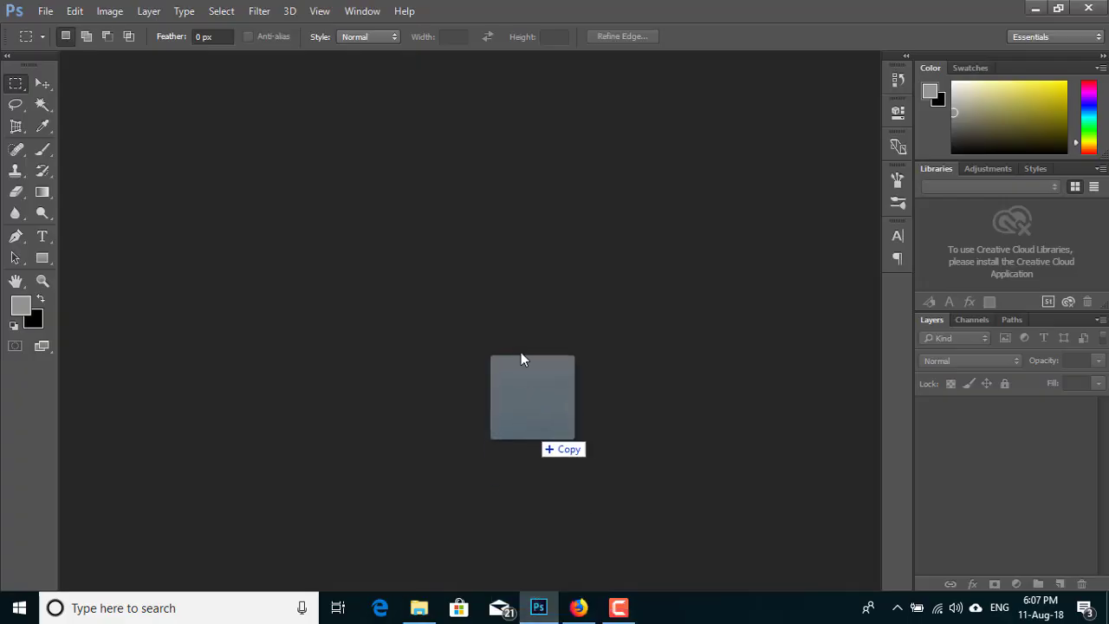
left_click_drag(537, 607, 525, 350)
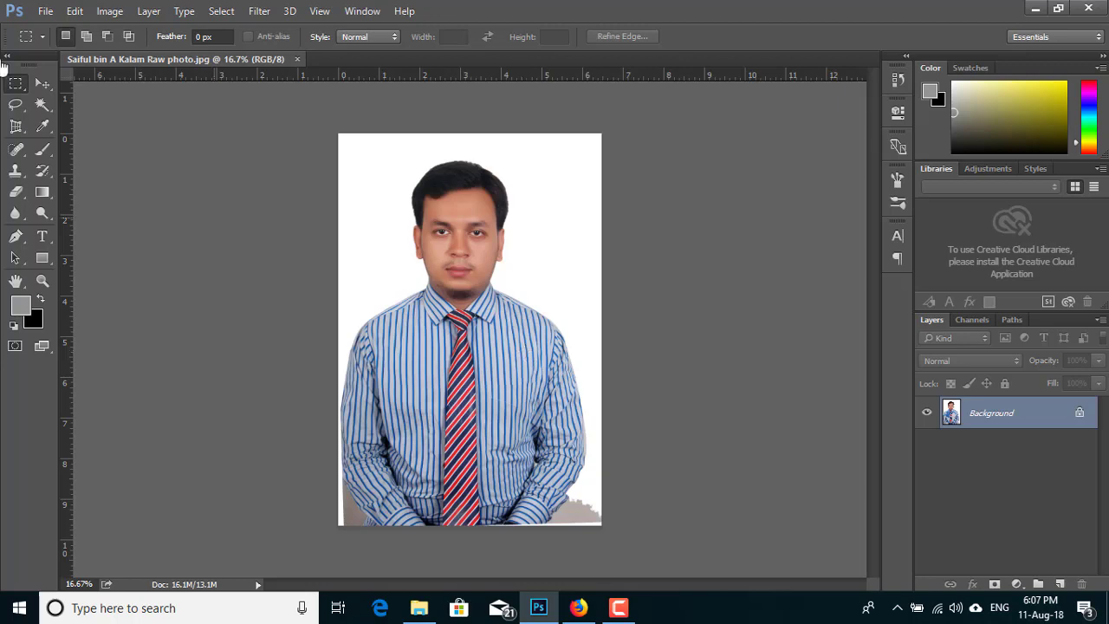
Bring up the Open dialog, cancel without opening a file, then show the Image menu.
left_click(41, 12)
left_click(68, 47)
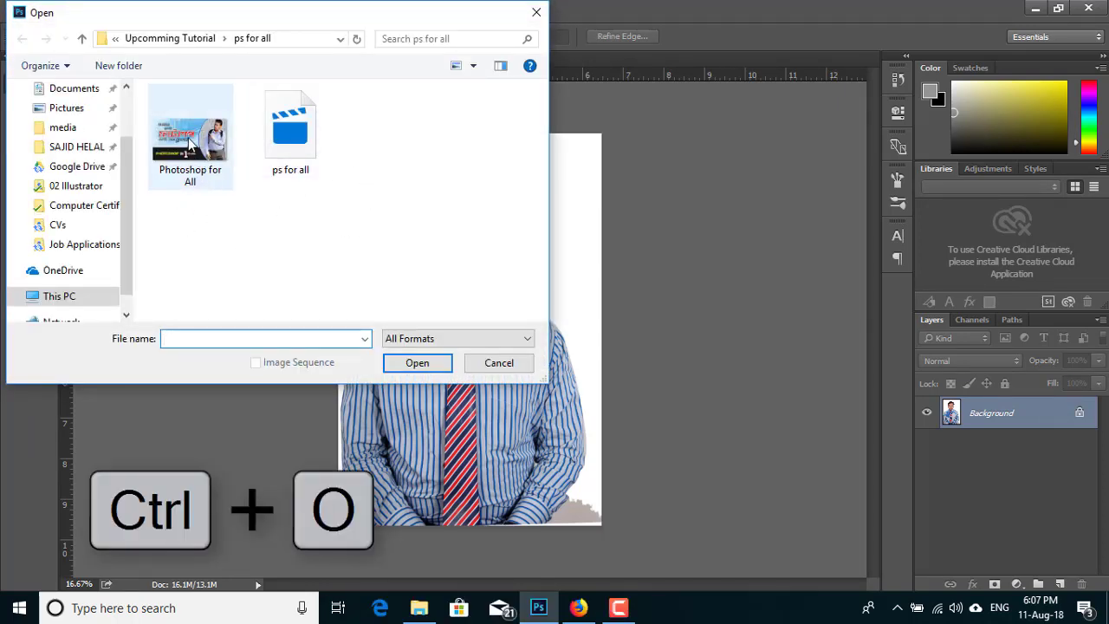
left_click(201, 182)
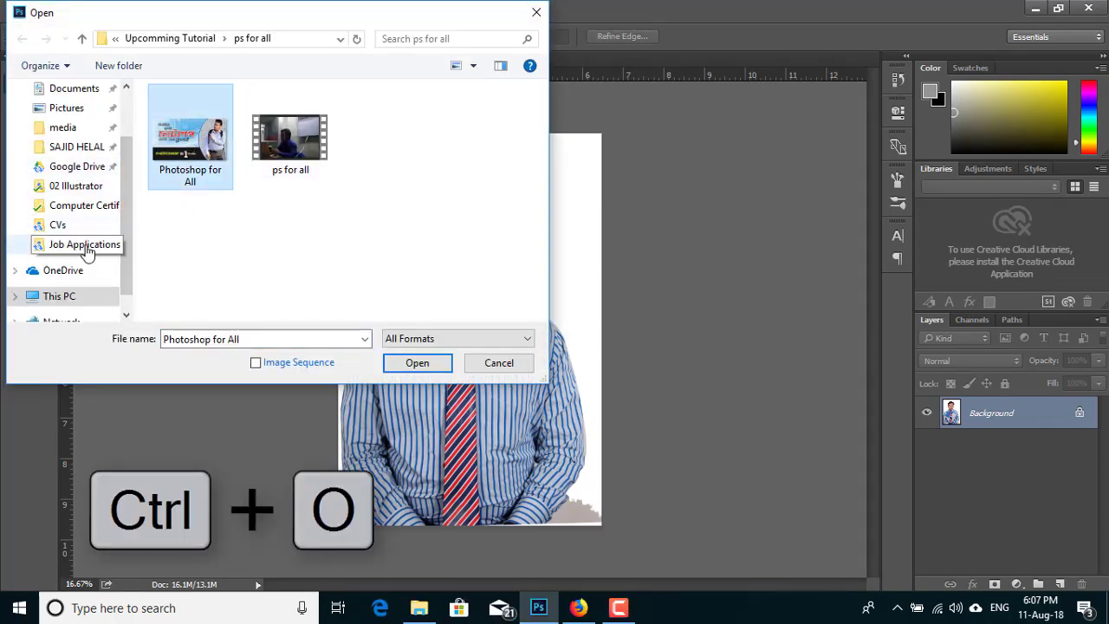
left_click(489, 364)
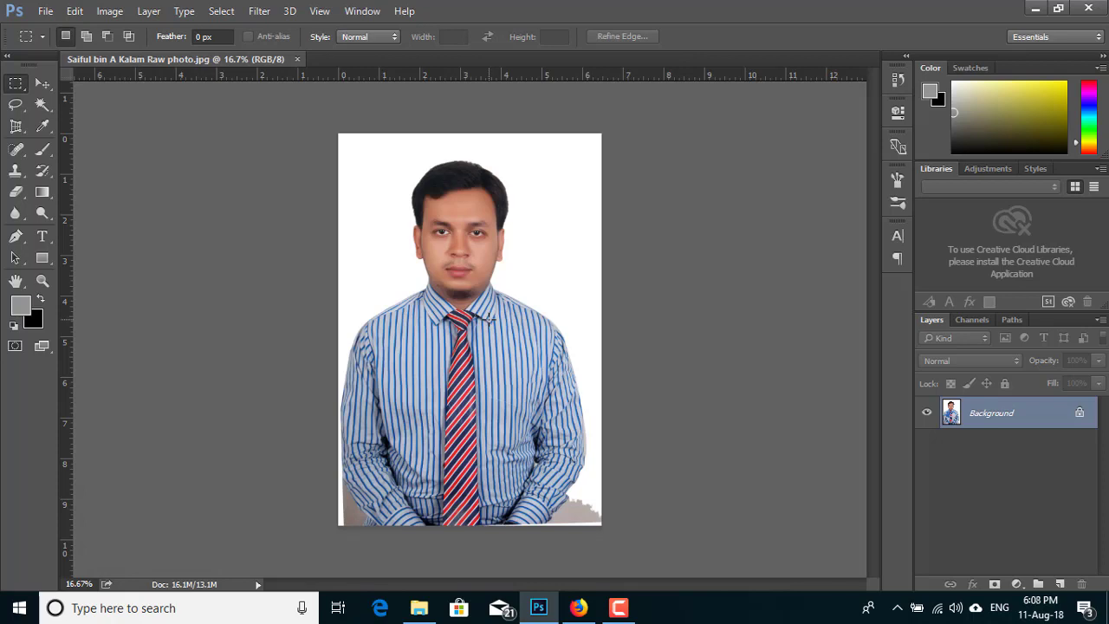
left_click(102, 16)
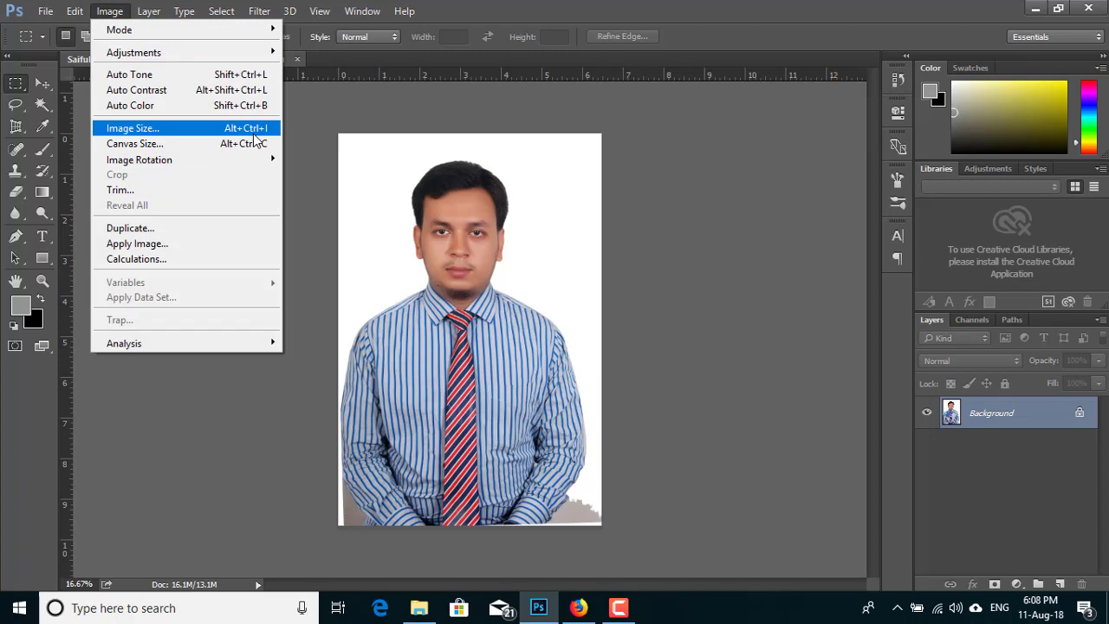
left_click(253, 133)
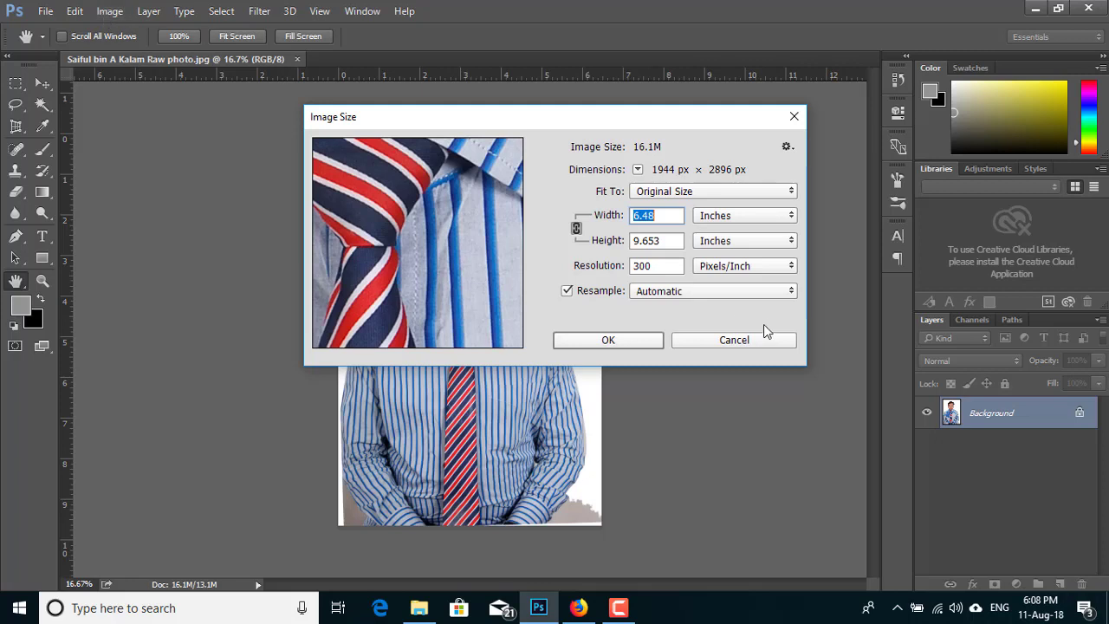
left_click(742, 215)
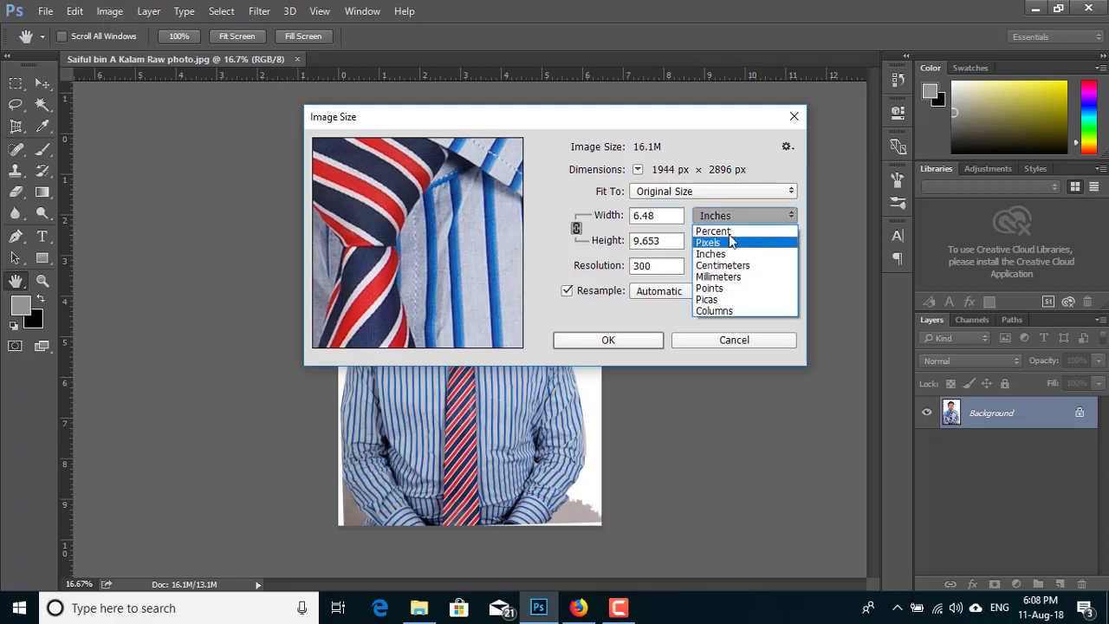
left_click(730, 245)
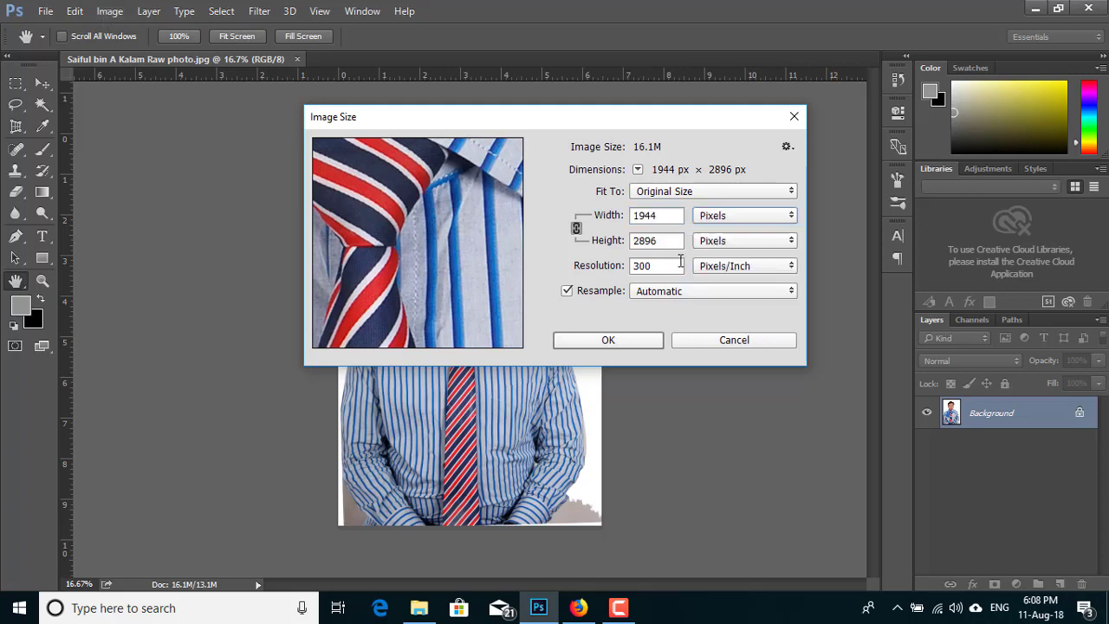
left_click(736, 221)
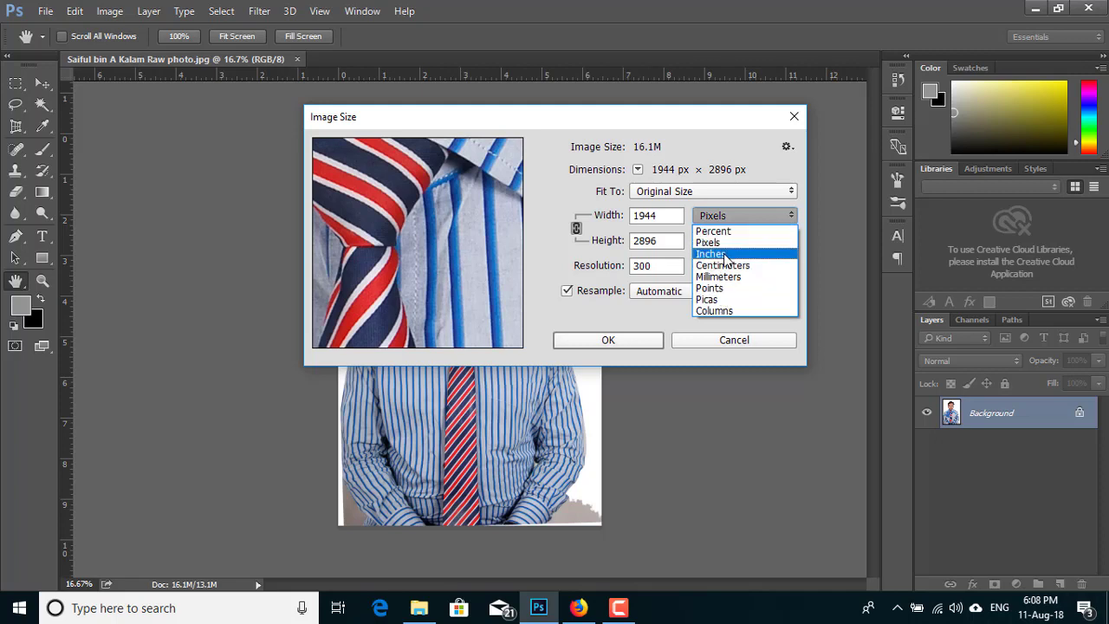
left_click(729, 250)
left_click(735, 221)
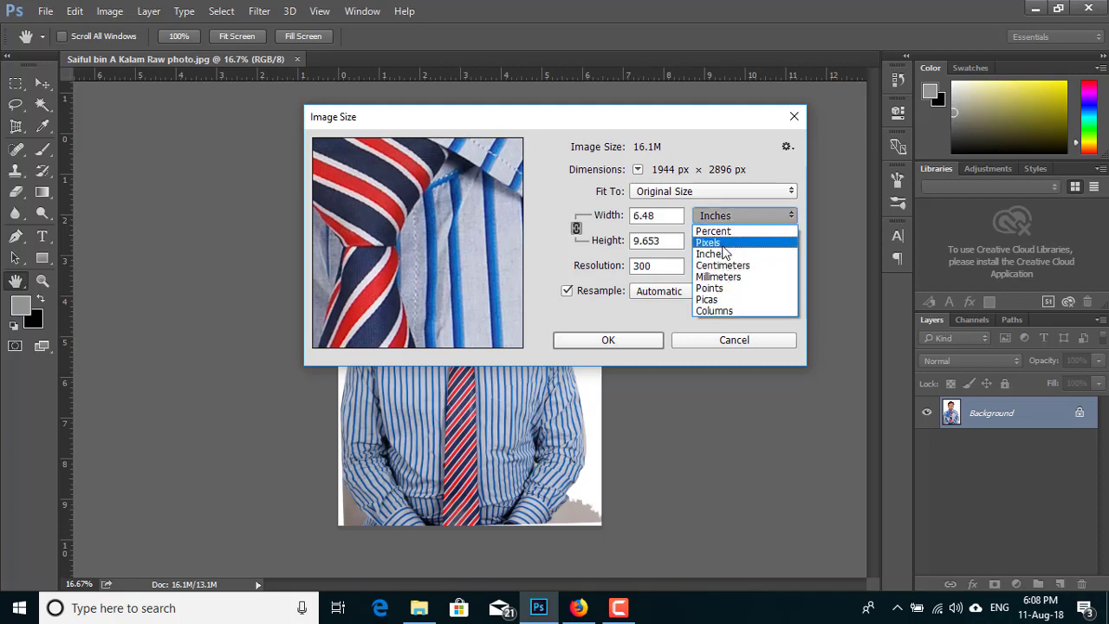
left_click(730, 243)
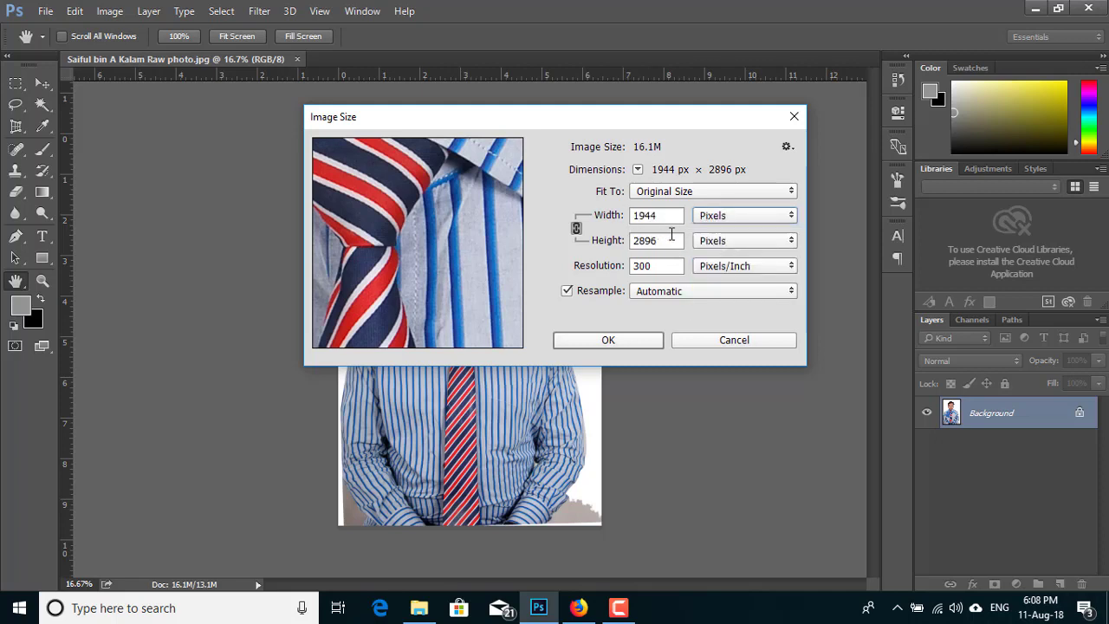
left_click(725, 243)
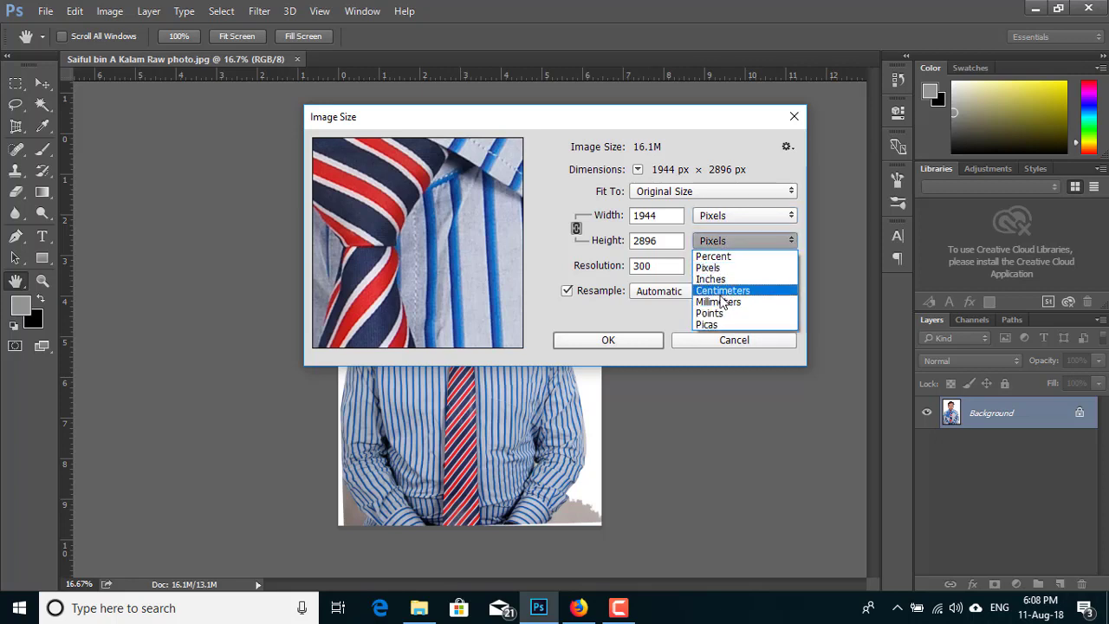
left_click(718, 268)
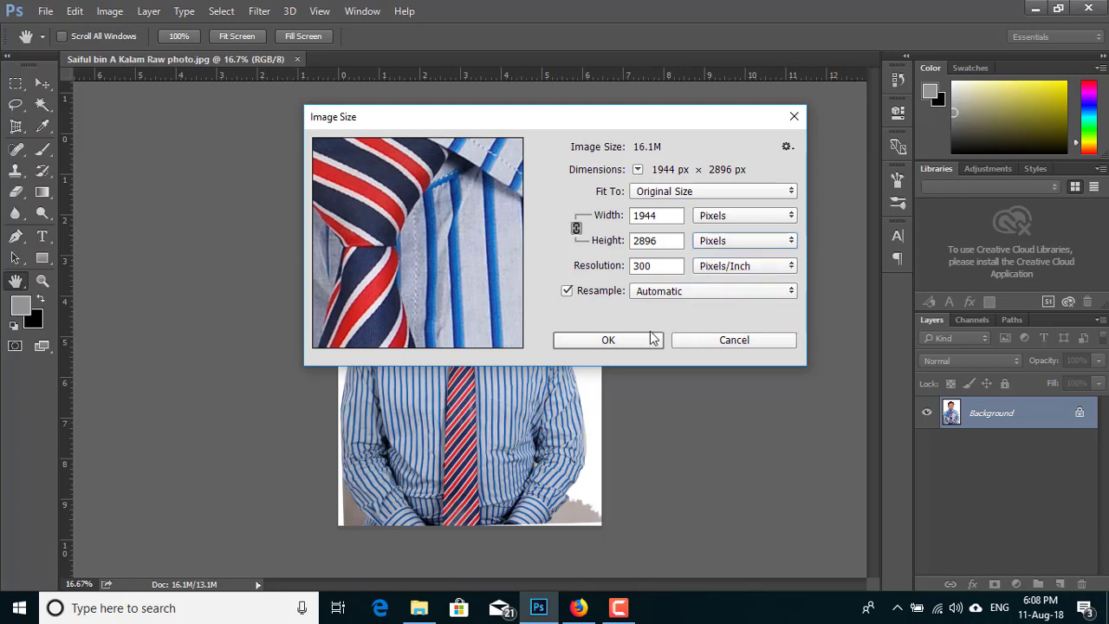
left_click(625, 341)
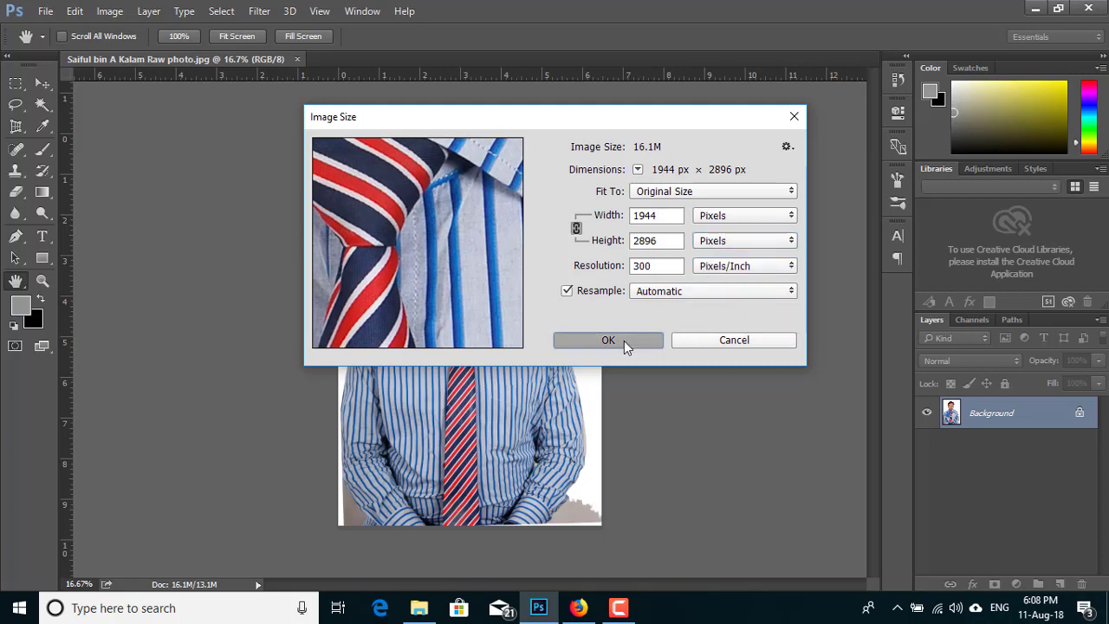
key("m")
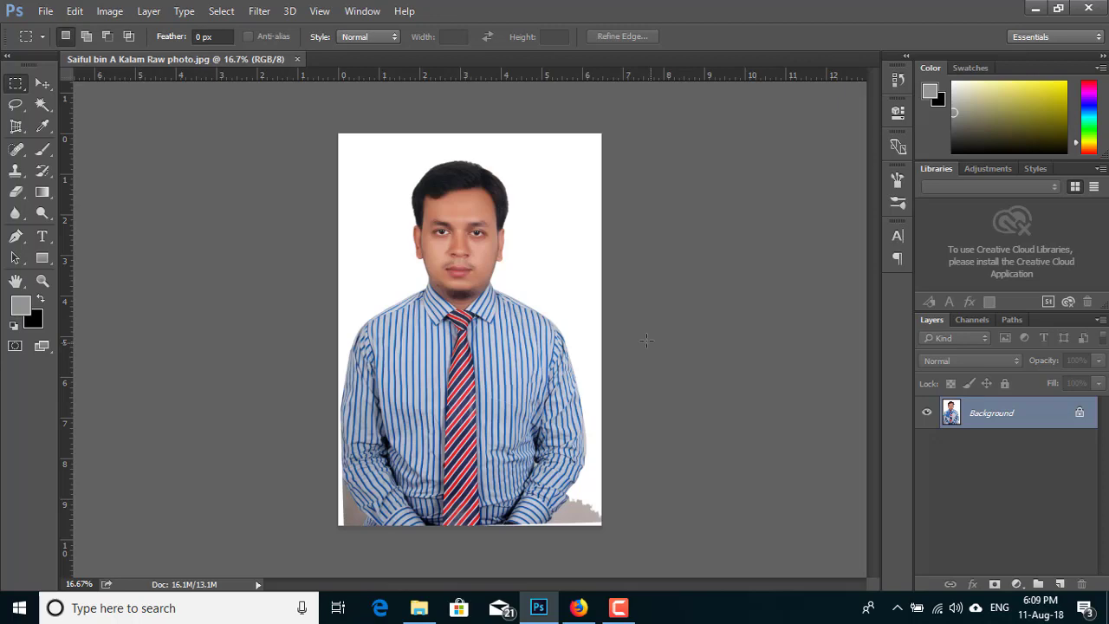
Start a new document and keep its size units in pixels.
left_click(41, 10)
left_click(46, 29)
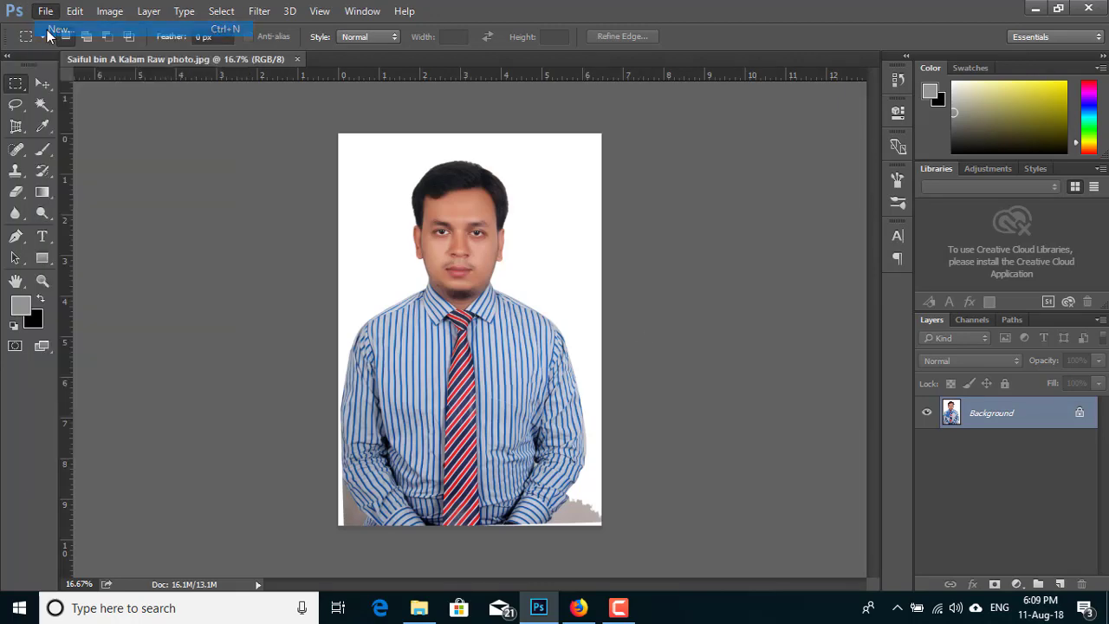
left_click_drag(563, 97, 481, 106)
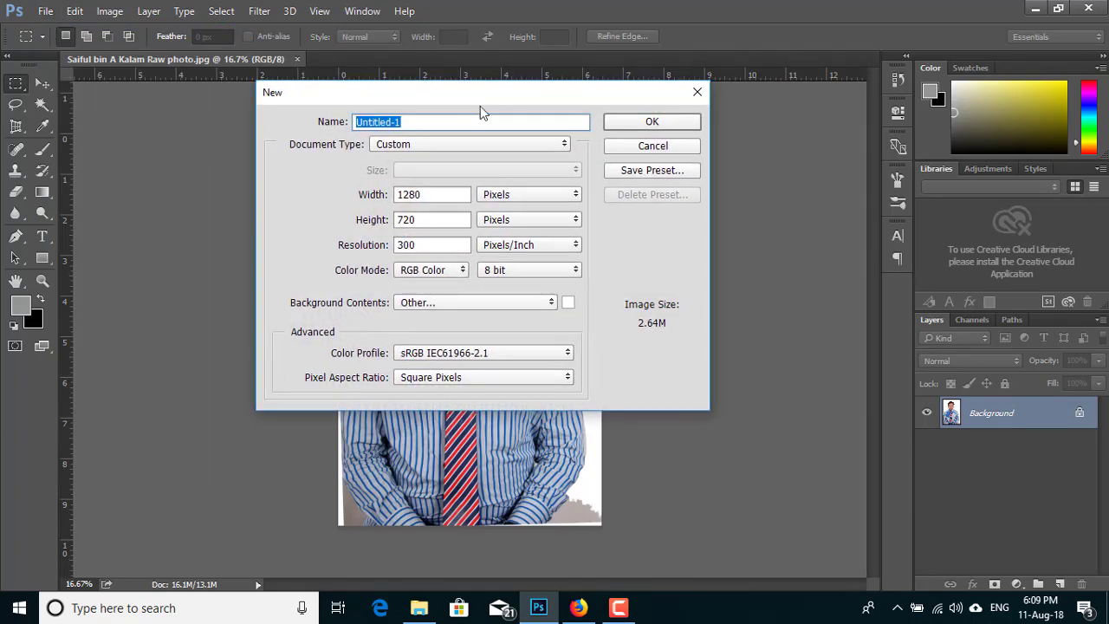
left_click(517, 196)
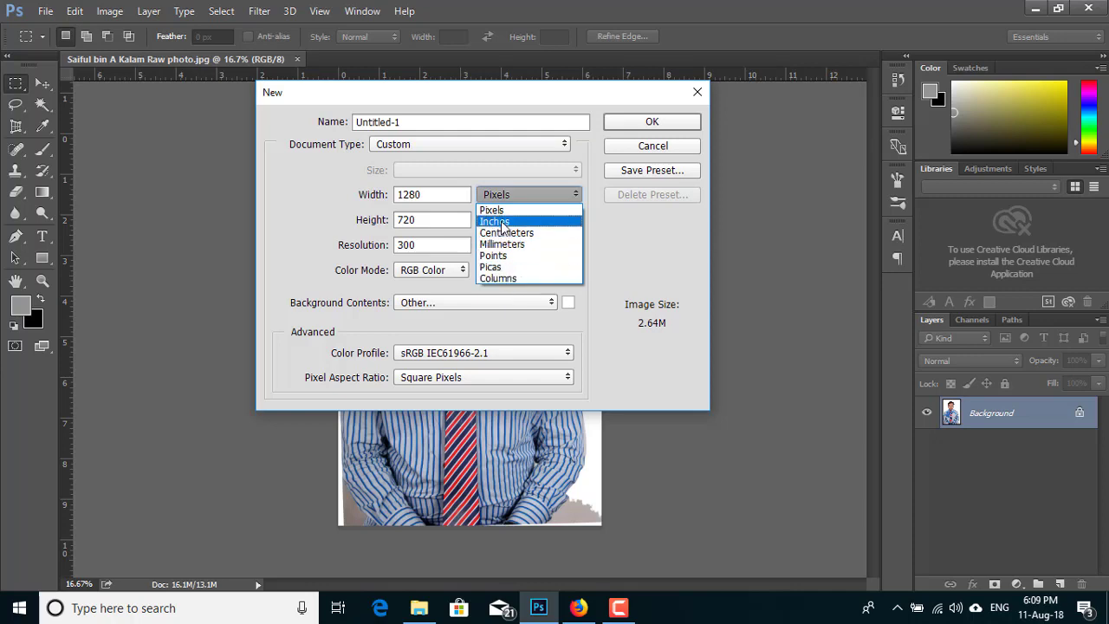
left_click(491, 211)
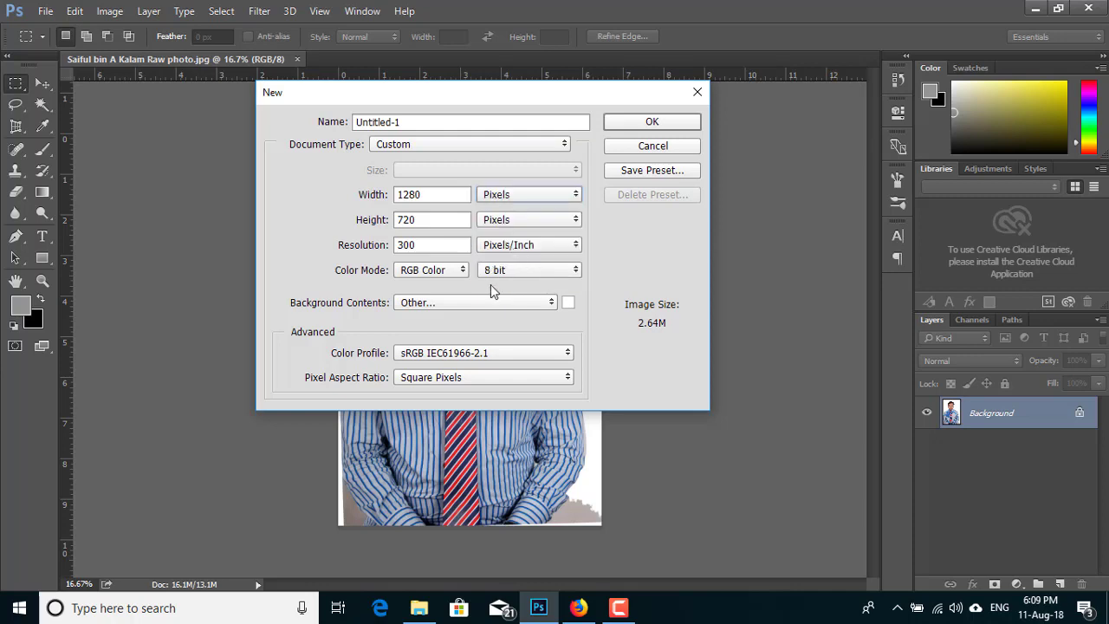
left_click(527, 194)
left_click(509, 223)
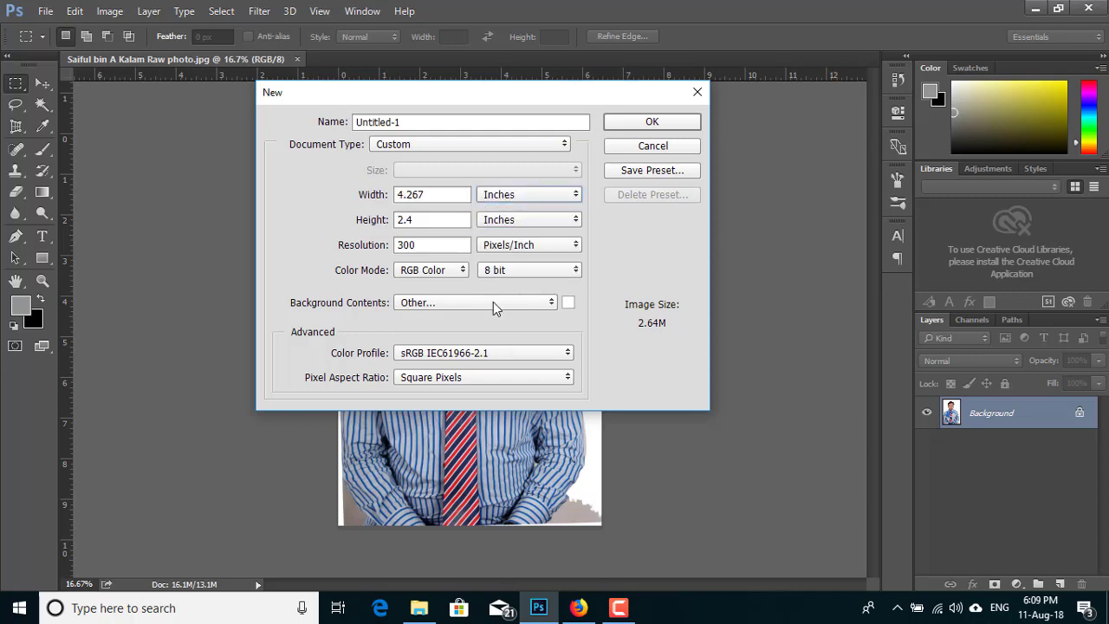
left_click(522, 193)
left_click(491, 210)
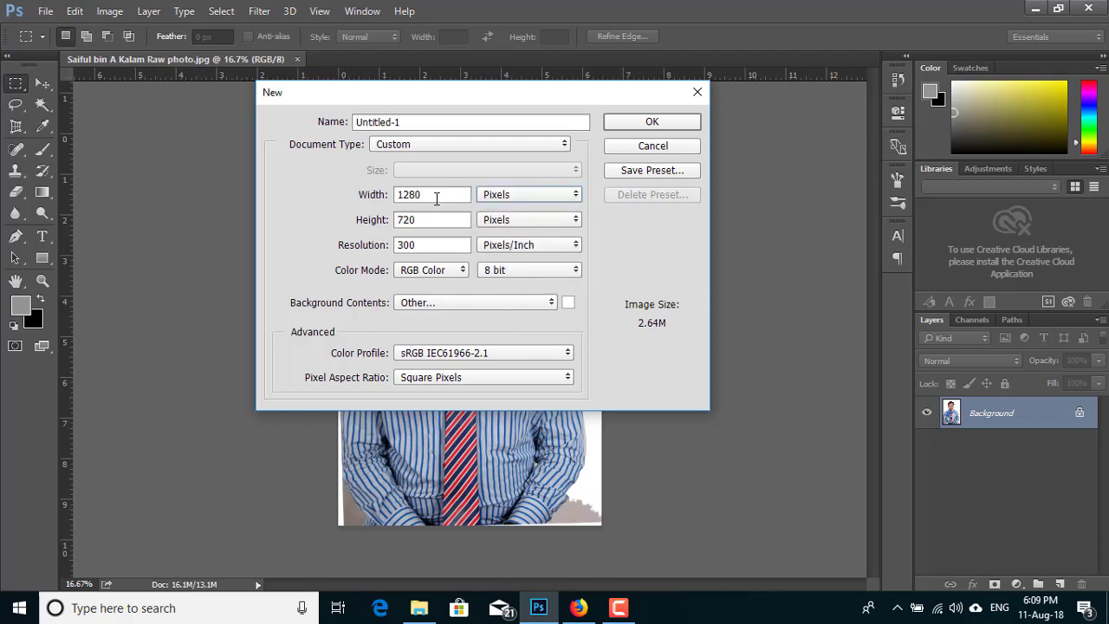
Make the canvas 300 × 300 px, RGB Color, 300 pixels/inch, and create it.
left_click_drag(426, 196, 334, 190)
type("30")
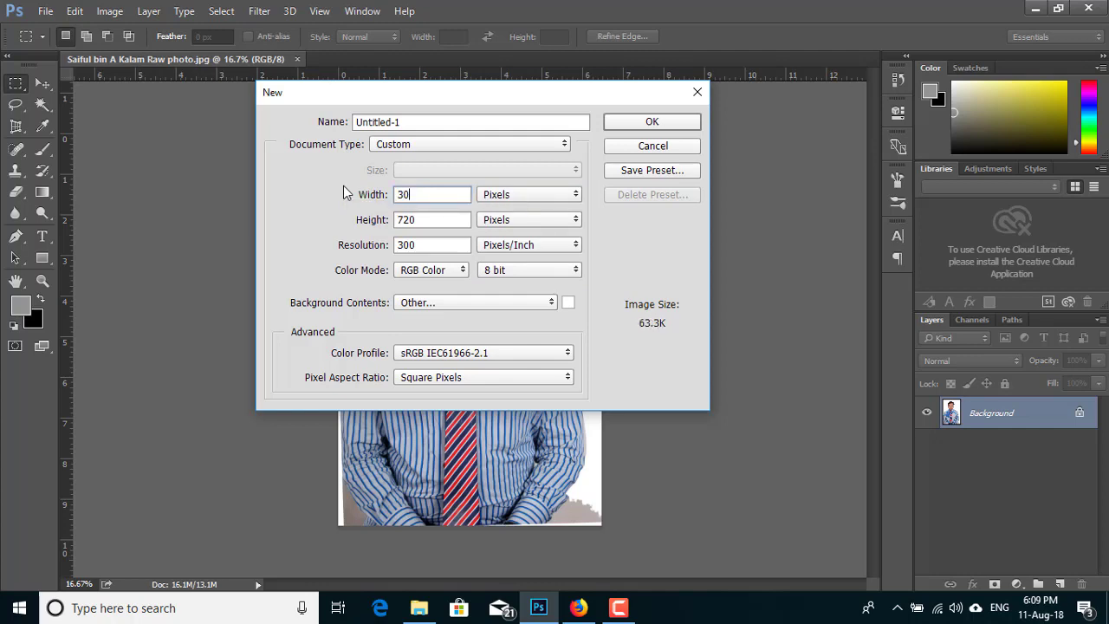
type("0")
left_click_drag(424, 221, 358, 221)
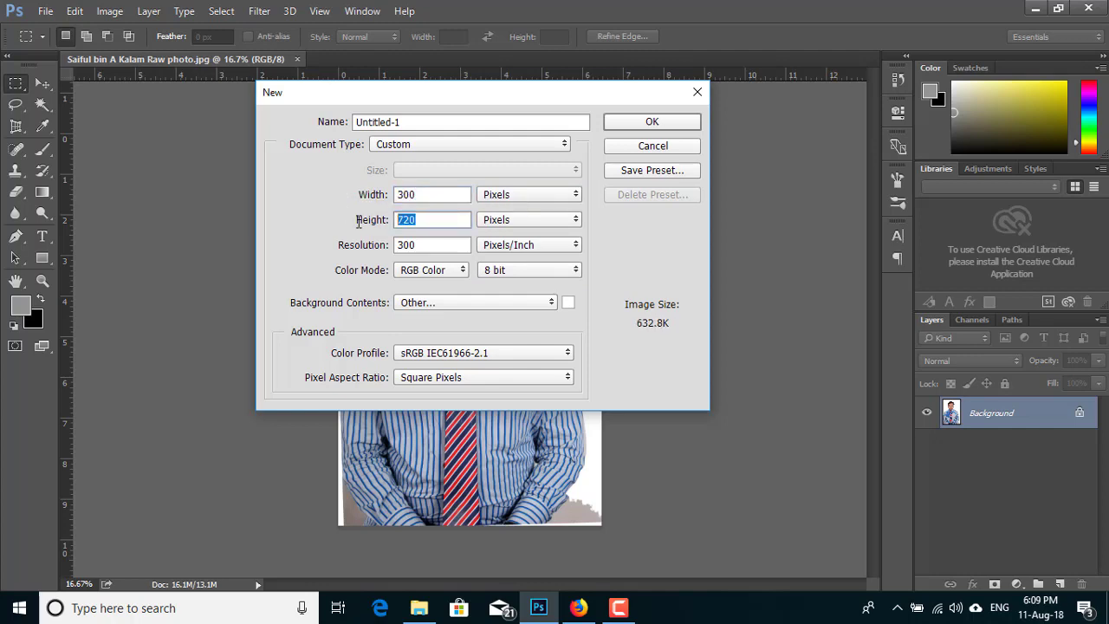
type("300")
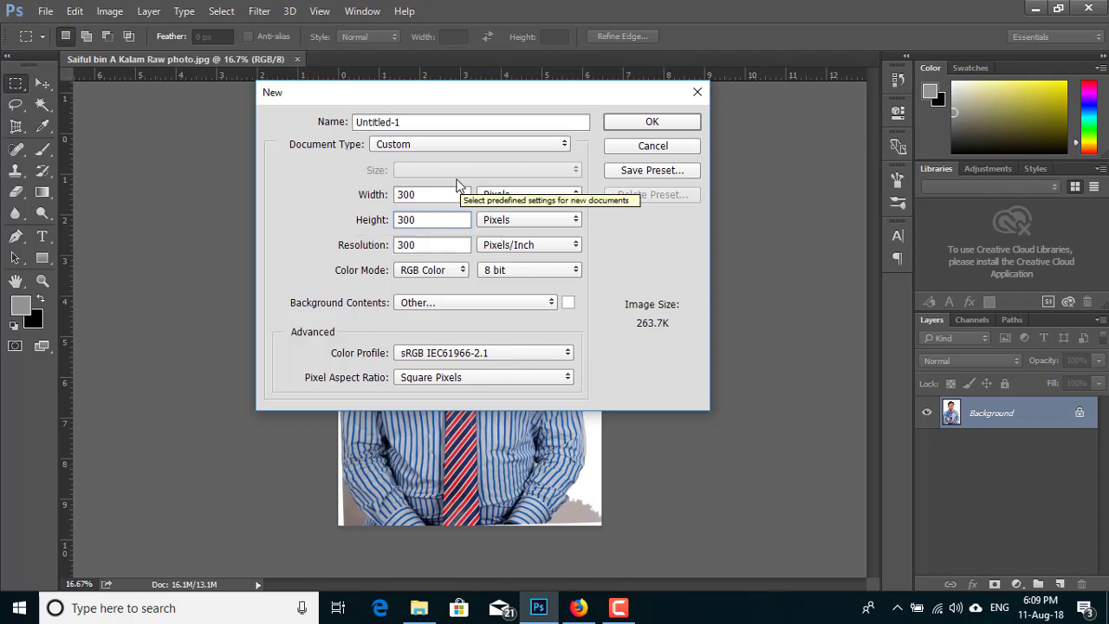
left_click(422, 274)
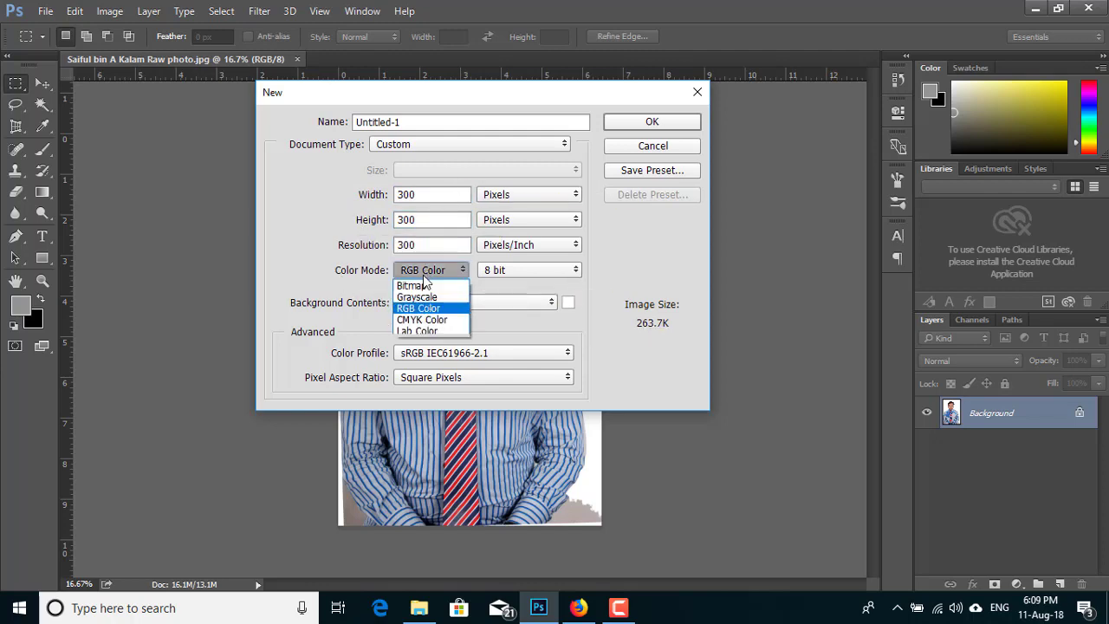
left_click(412, 309)
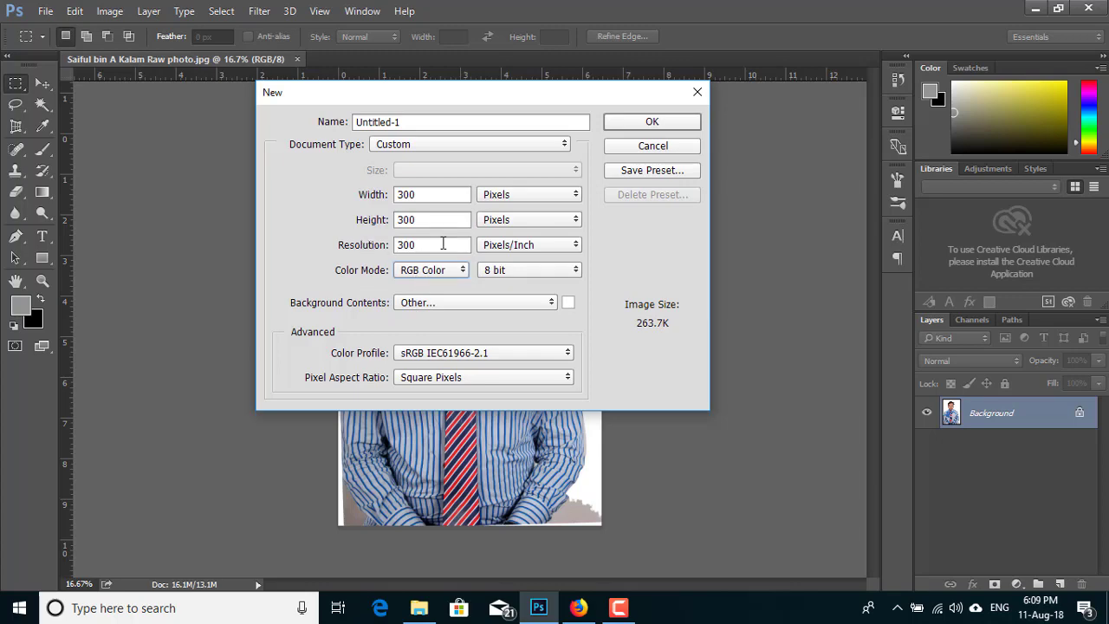
left_click_drag(440, 245, 296, 241)
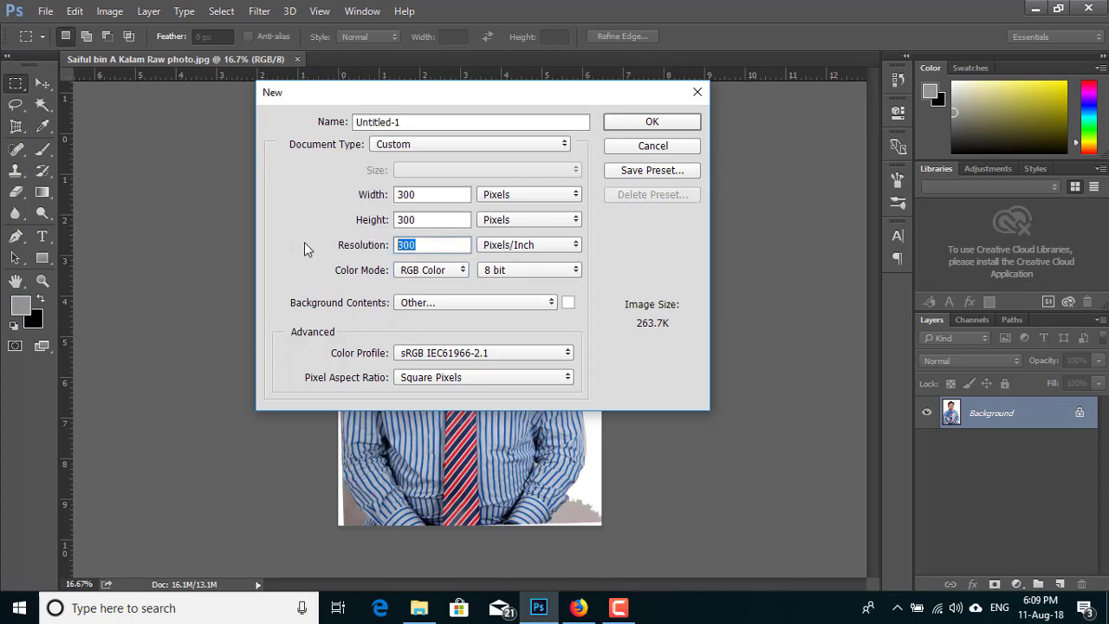
left_click(682, 123)
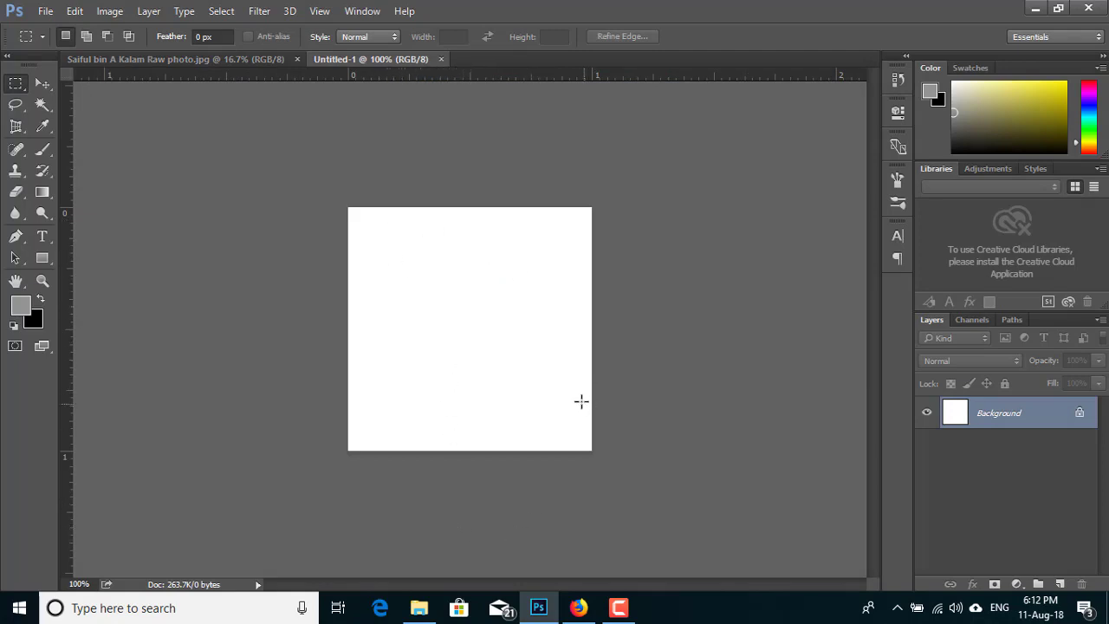
Try dragging the portrait into the new document with the Move tool, then undo it.
left_click(139, 62)
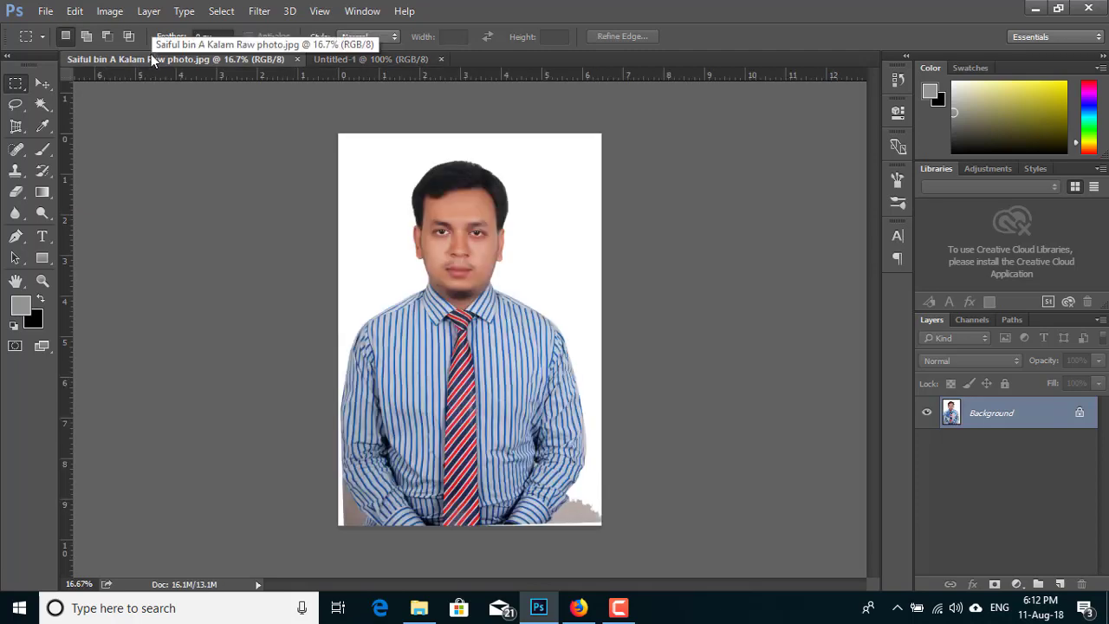
left_click(386, 59)
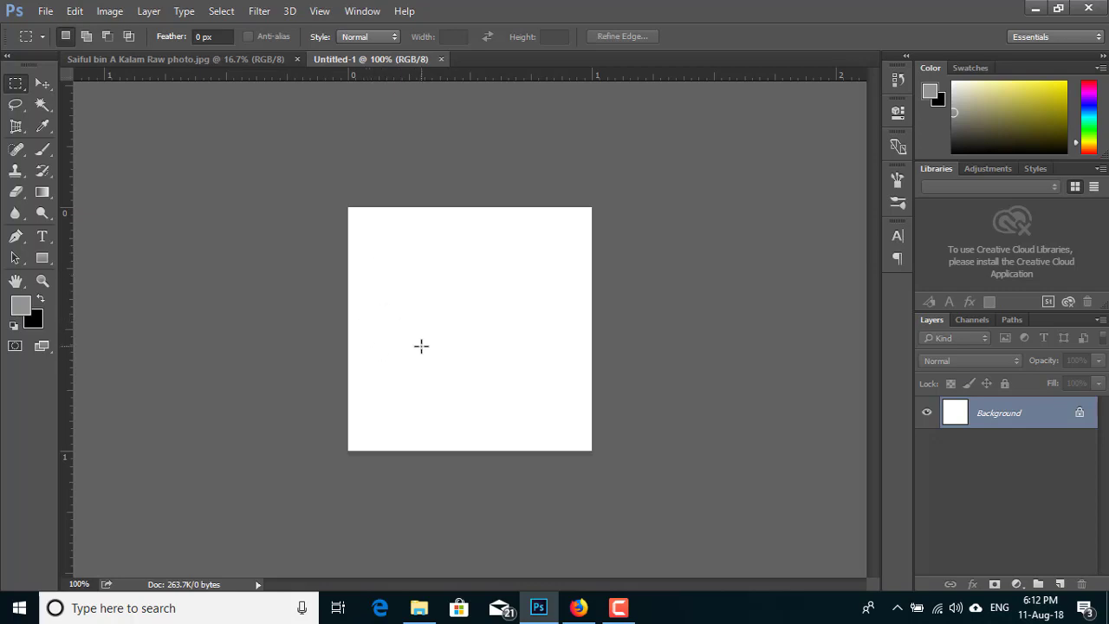
left_click(141, 58)
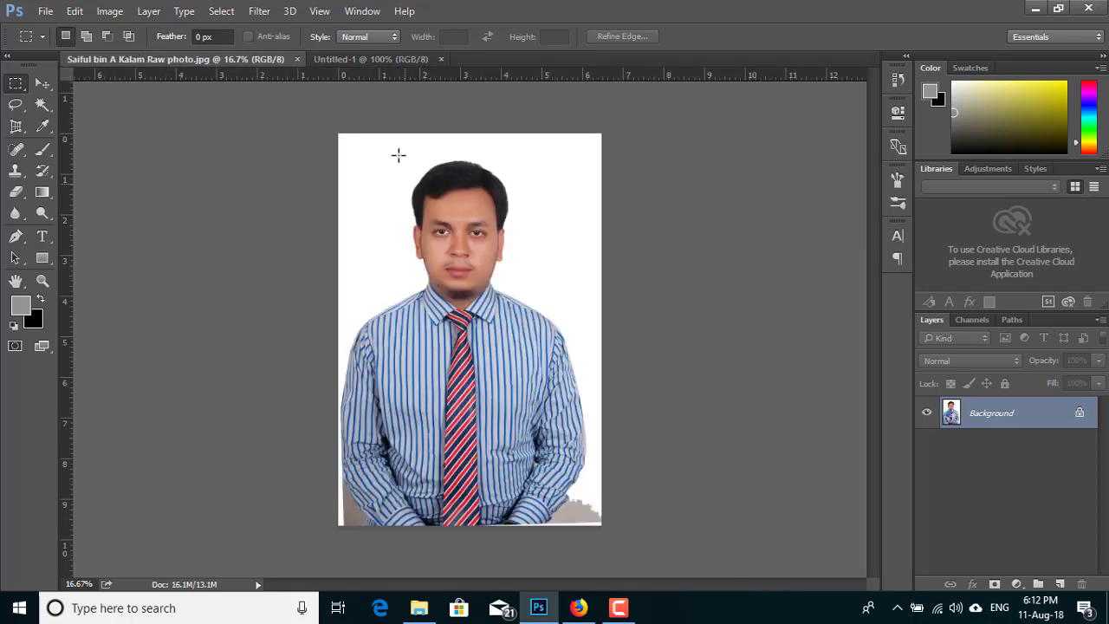
left_click(364, 60)
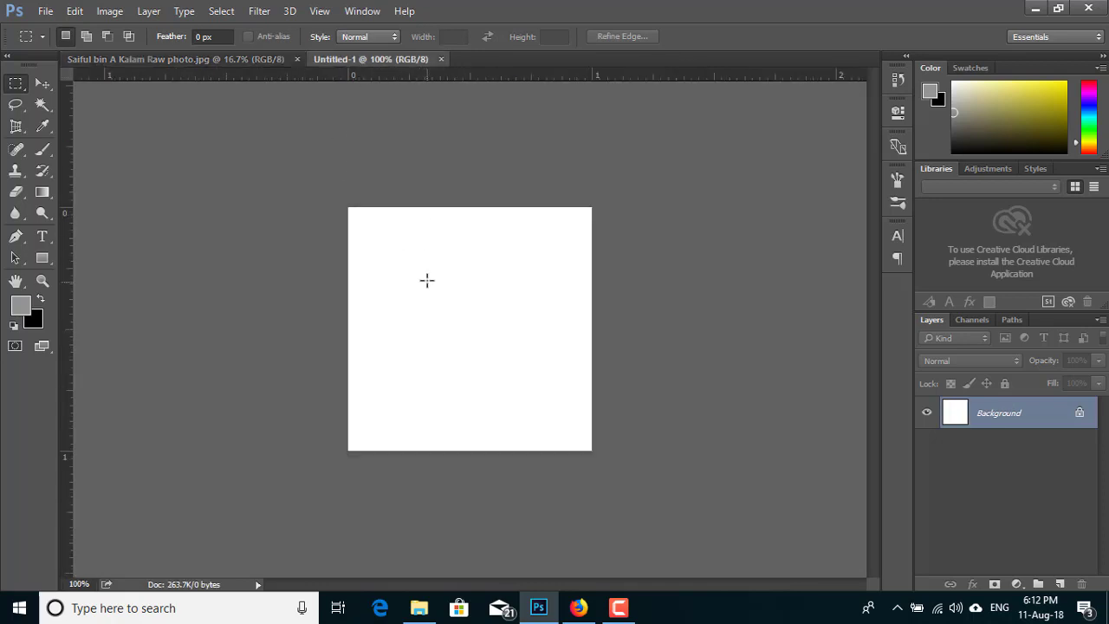
left_click(117, 58)
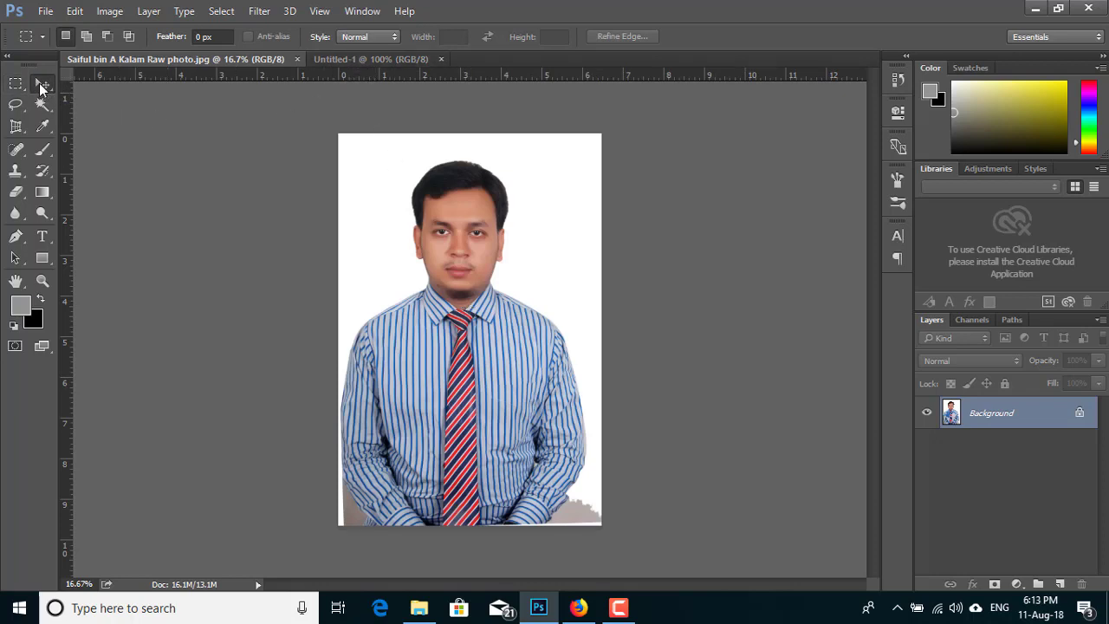
left_click(39, 84)
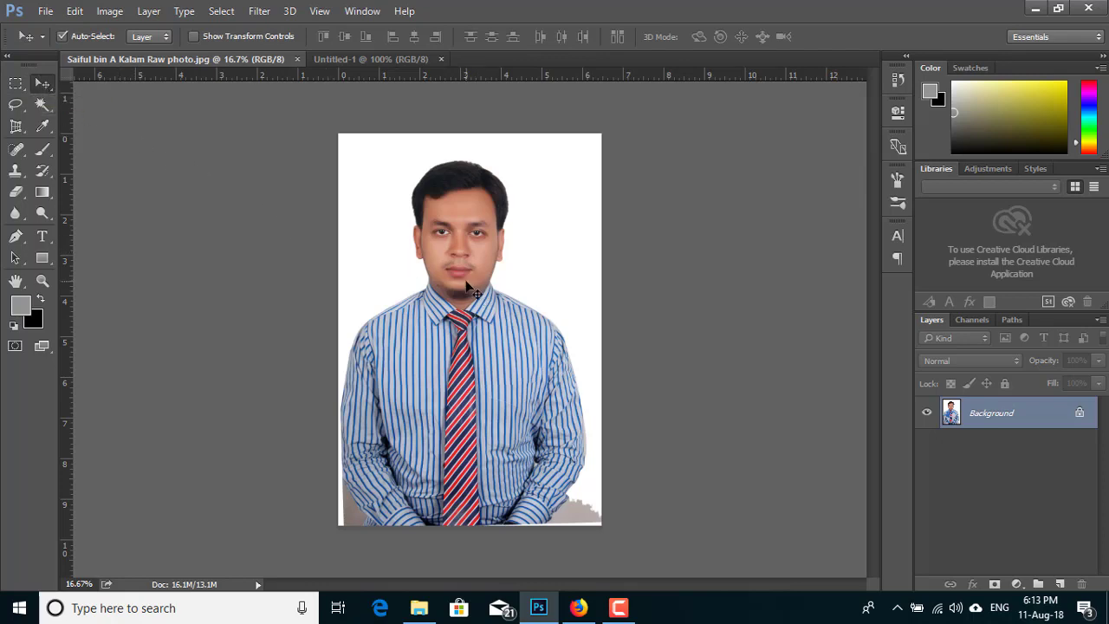
left_click_drag(446, 246, 350, 59)
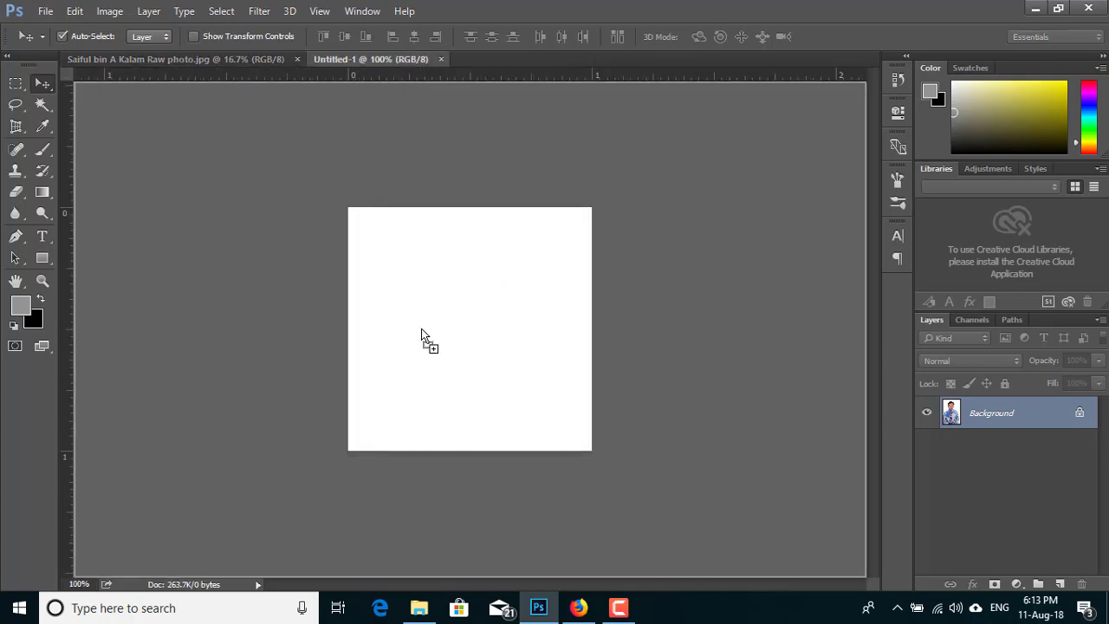
left_click_drag(350, 59, 423, 334)
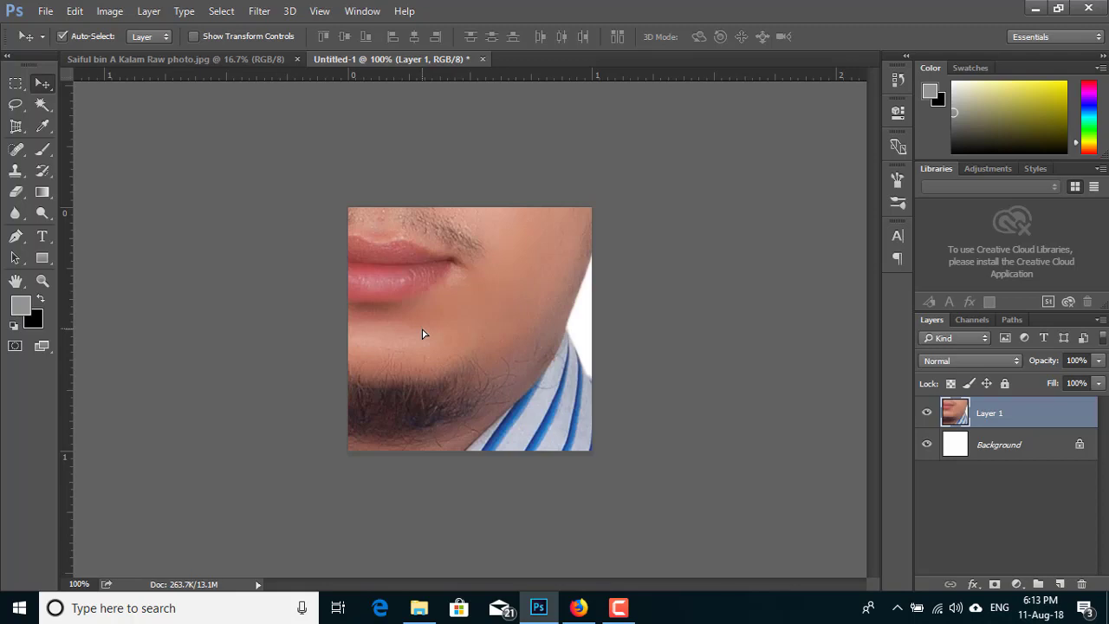
key("ctrl+z")
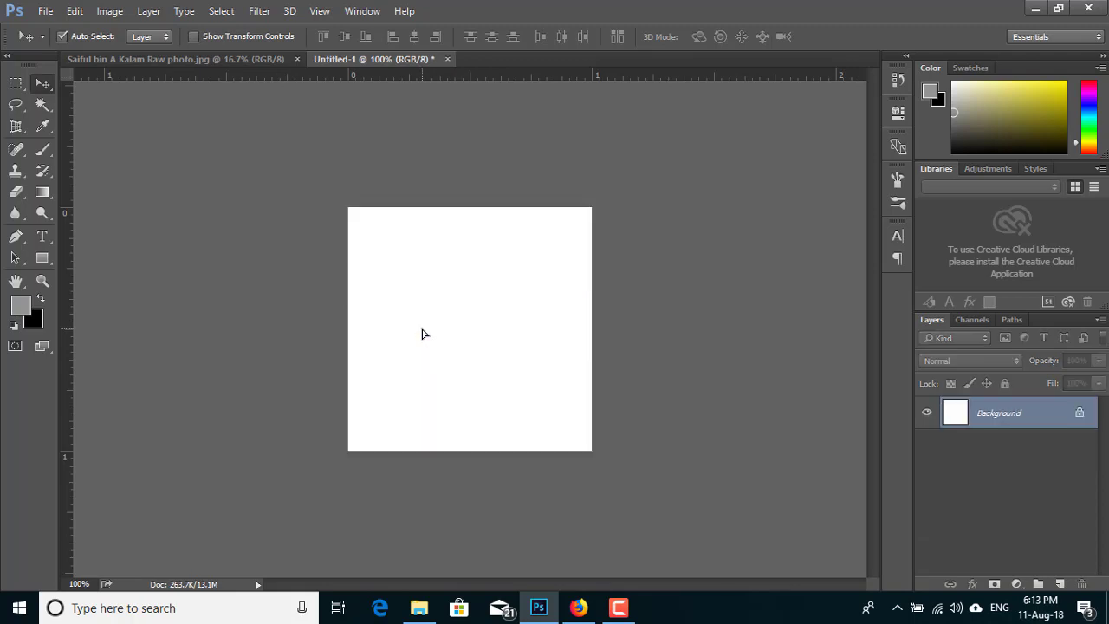
Copy the entire portrait, paste it into Untitled-1, and start Free Transform.
left_click(162, 58)
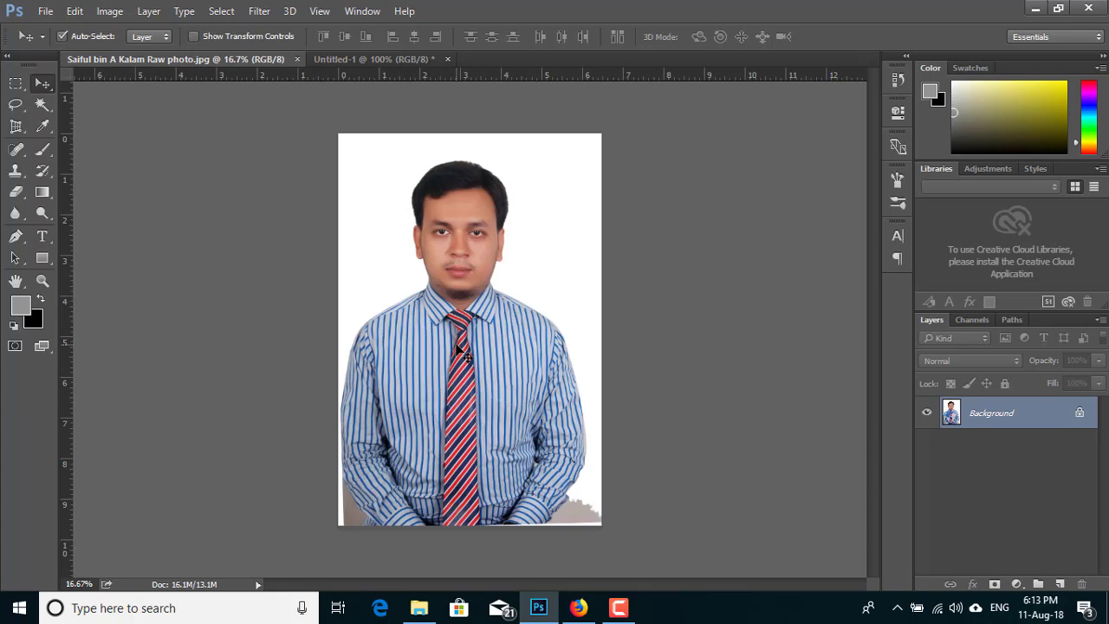
key("ctrl+a")
key("ctrl")
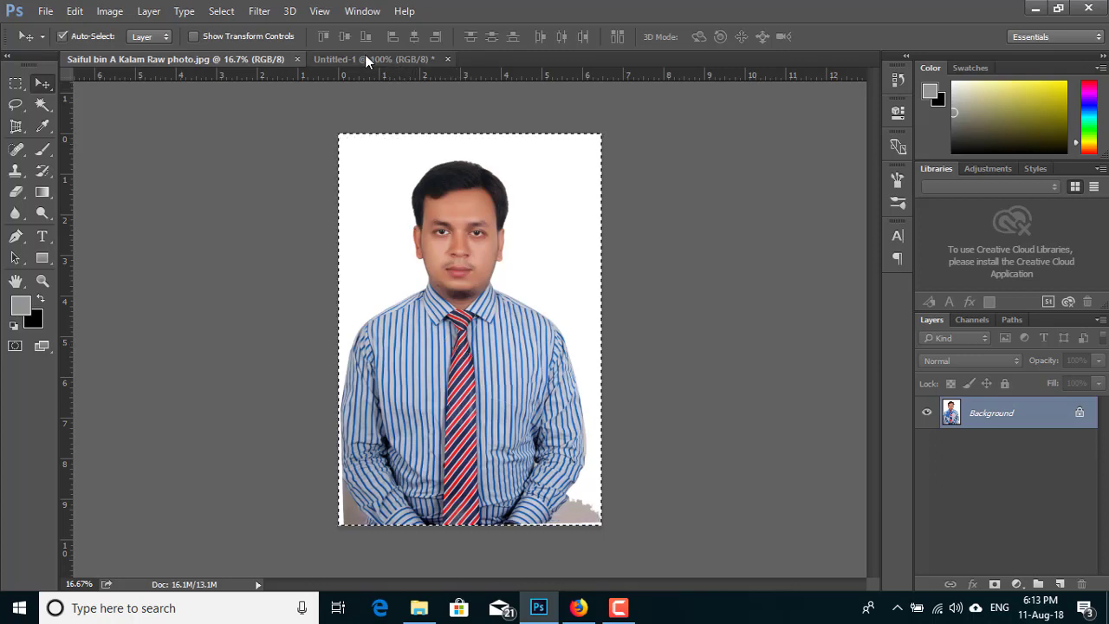
left_click(366, 59)
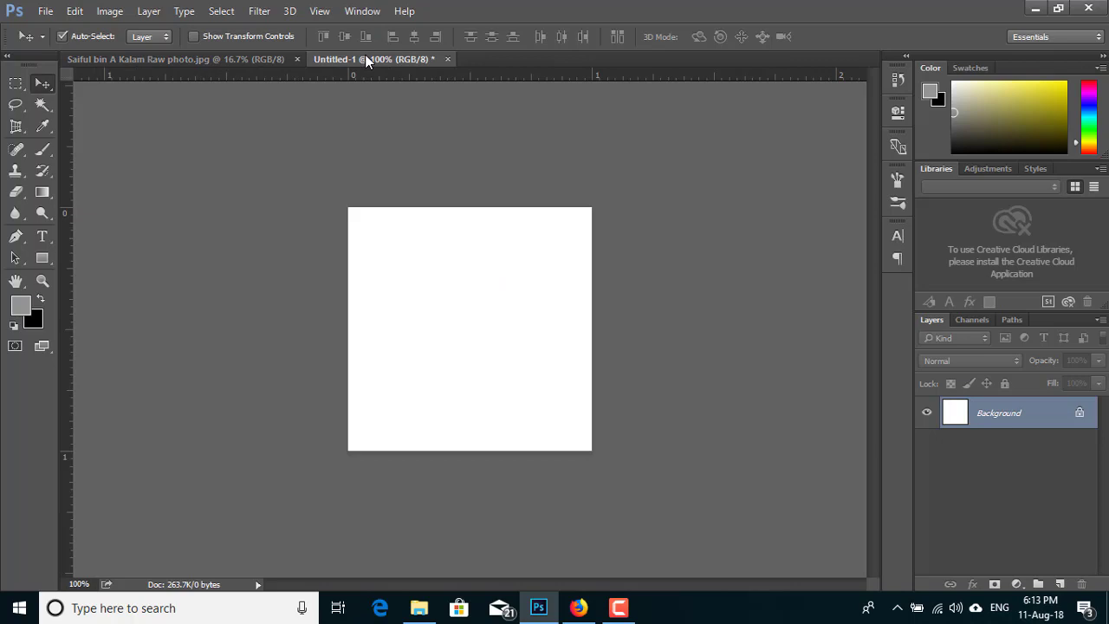
key("ctrl+v")
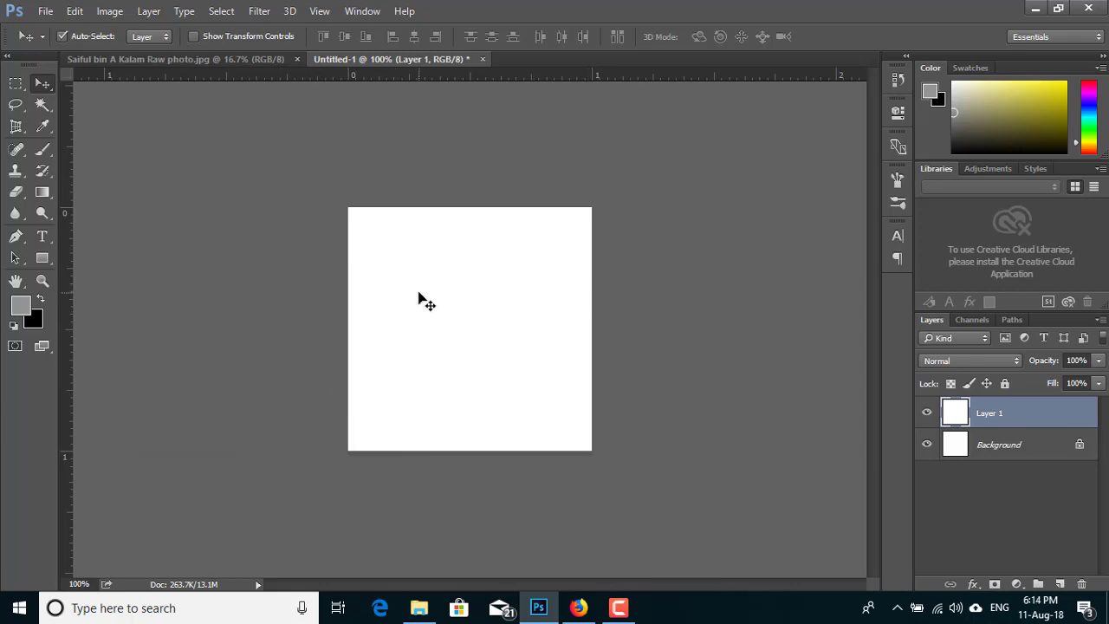
key("ctrl+t")
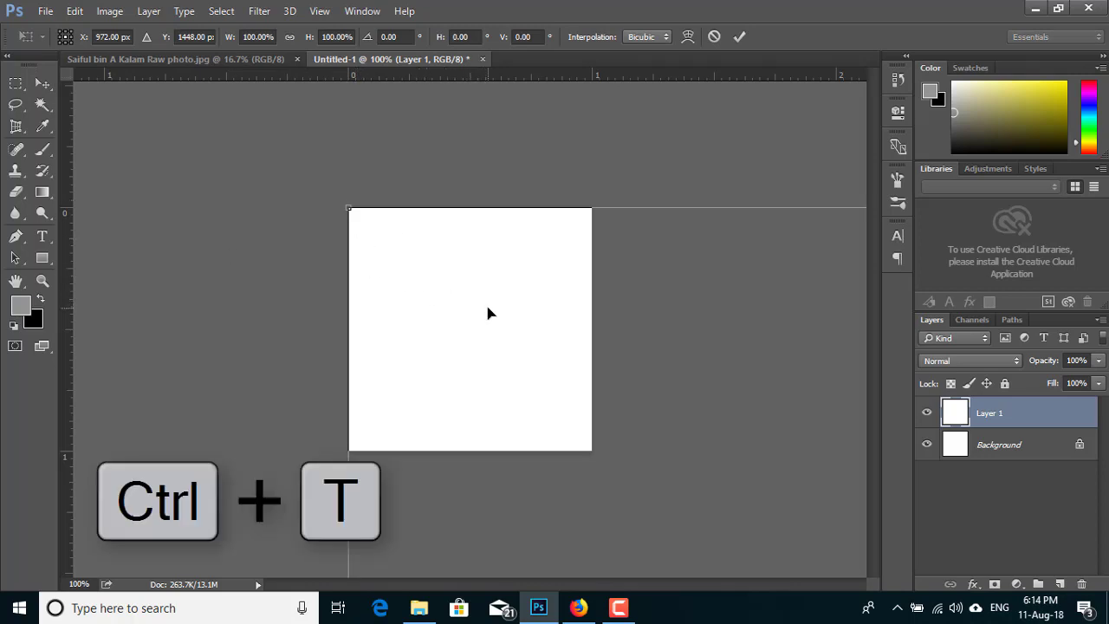
Shrink the pasted portrait to fit the small canvas and reposition it.
key("ctrl+minus")
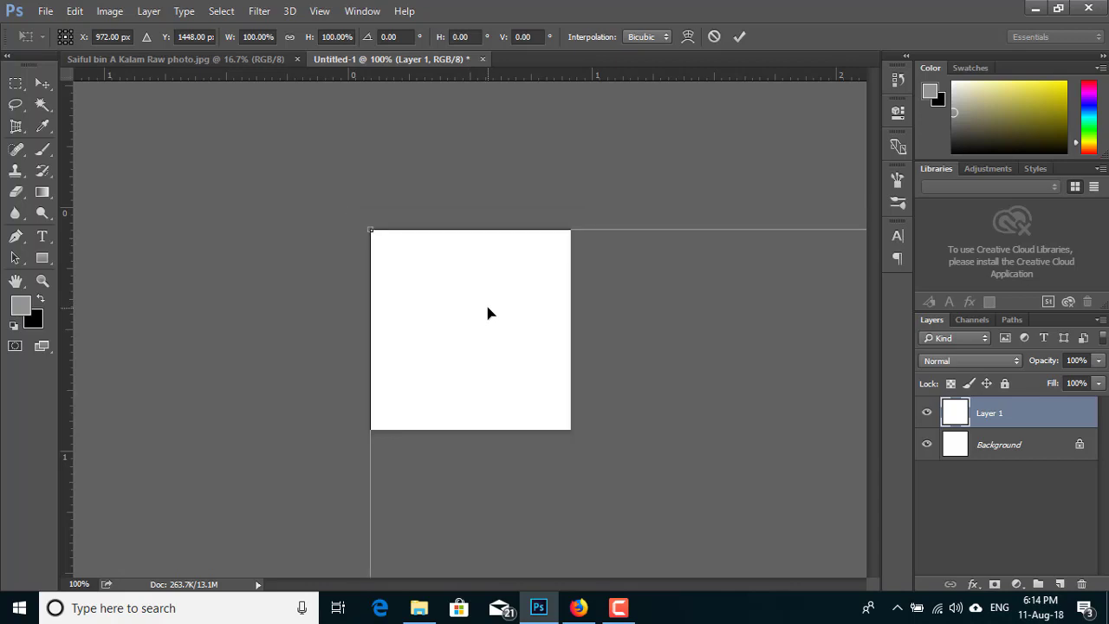
key("ctrl+minus")
key("ctrl+minus")
key("ctrl+minus")
key("ctrl+minus")
key("ctrl+minus")
key("ctrl+minus")
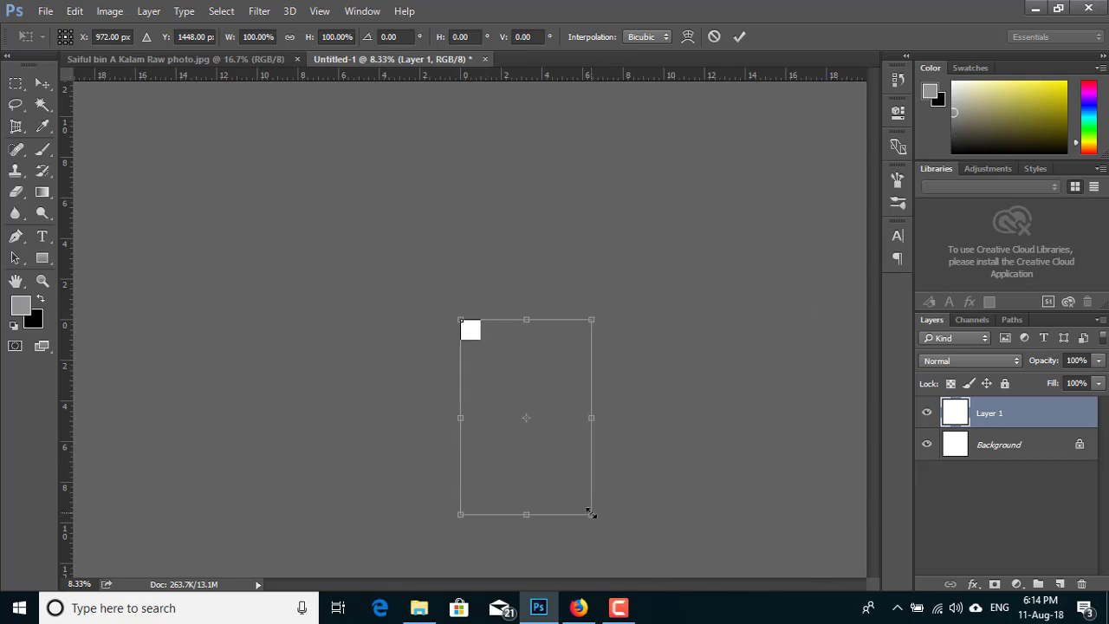
left_click_drag(591, 515, 481, 345)
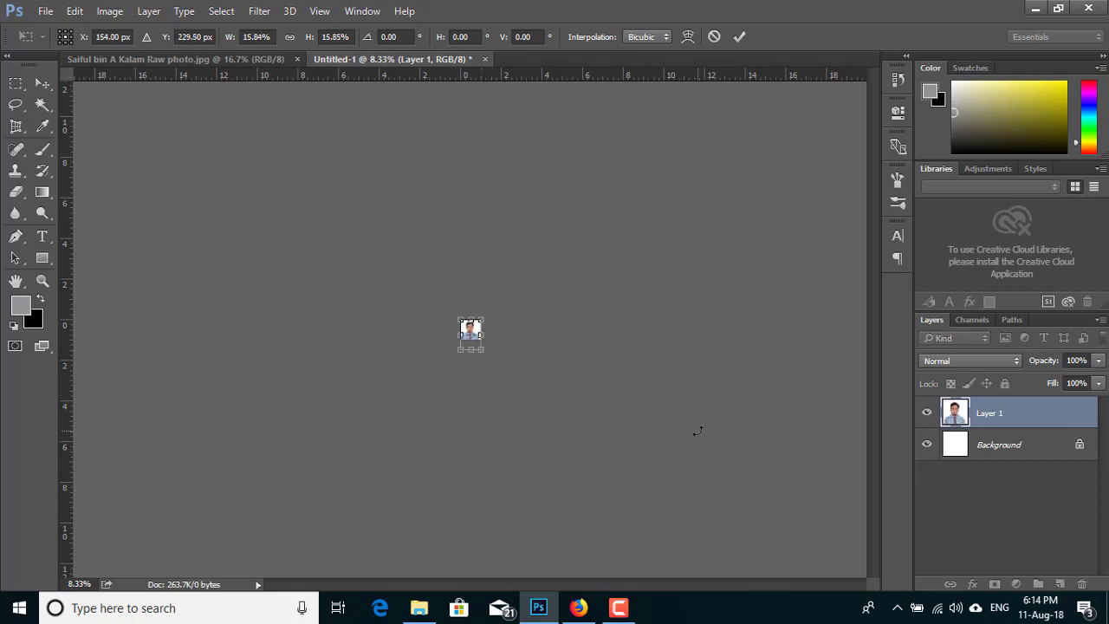
key("ctrl+0")
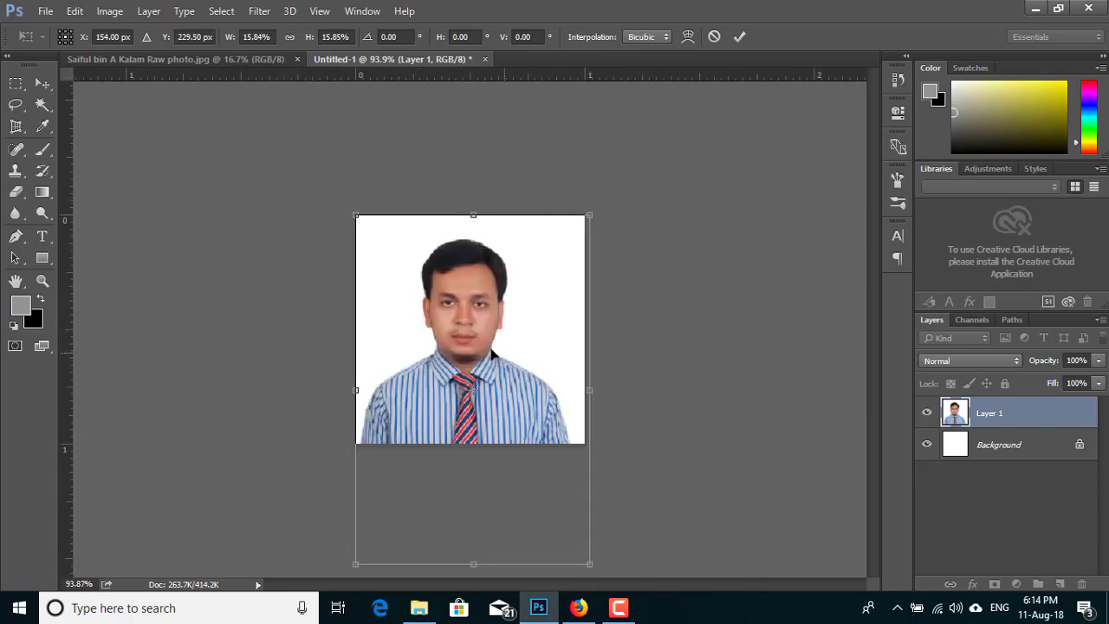
mouse_move(475, 349)
left_mouse_down()
mouse_move(484, 324)
mouse_move(472, 334)
left_mouse_up()
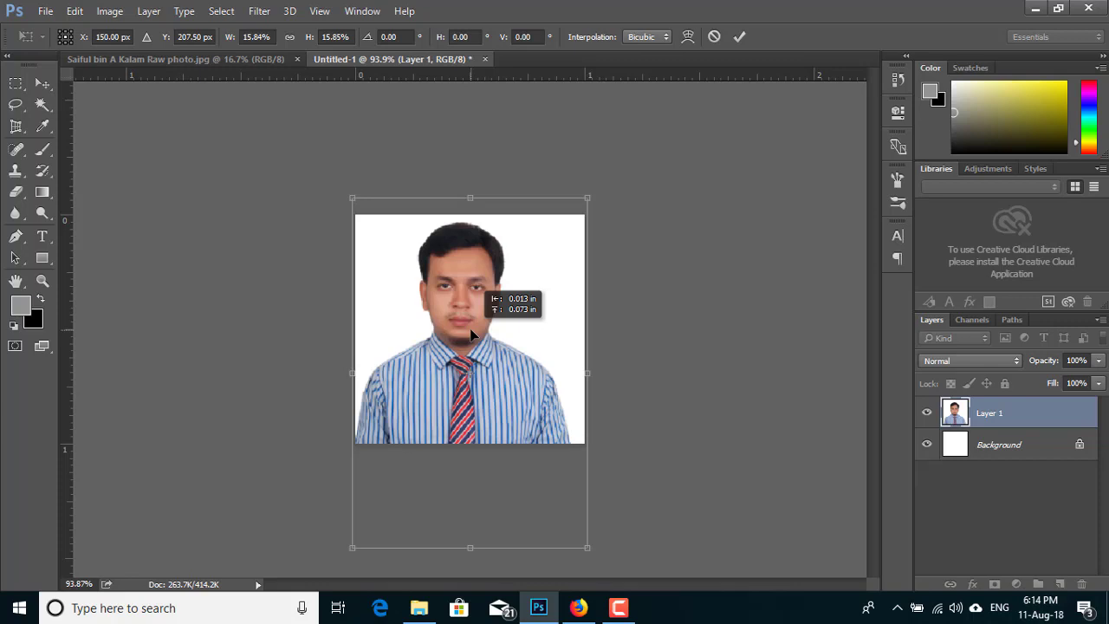
left_click_drag(473, 333, 472, 334)
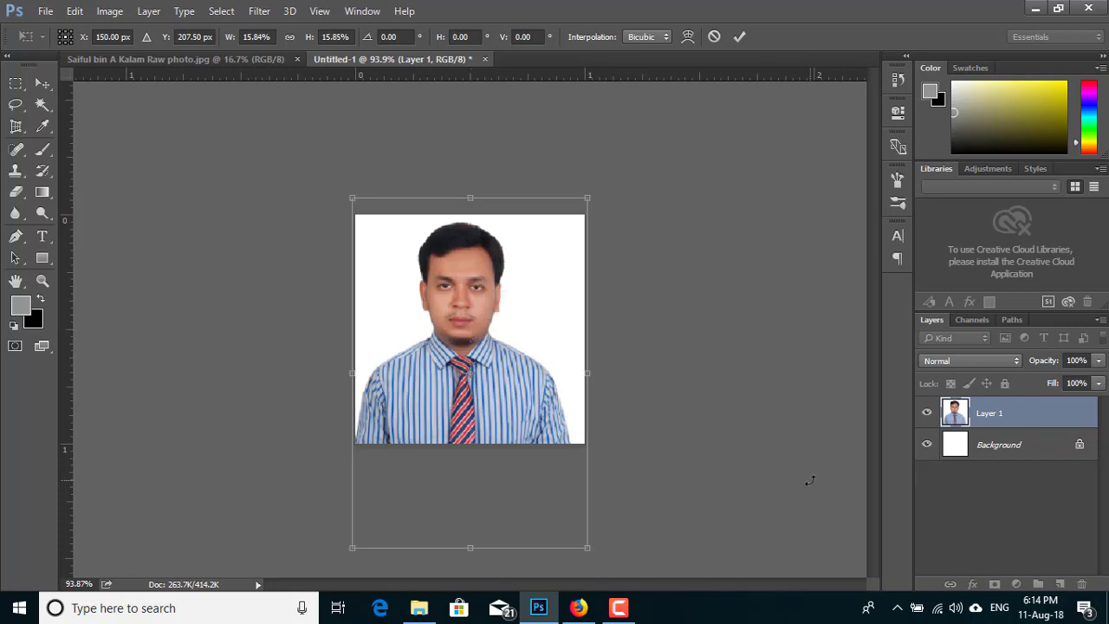
Enlarge the photo slightly to about 18.4%, move it down and right, and commit.
key("ctrl+plus")
key("ctrl+plus")
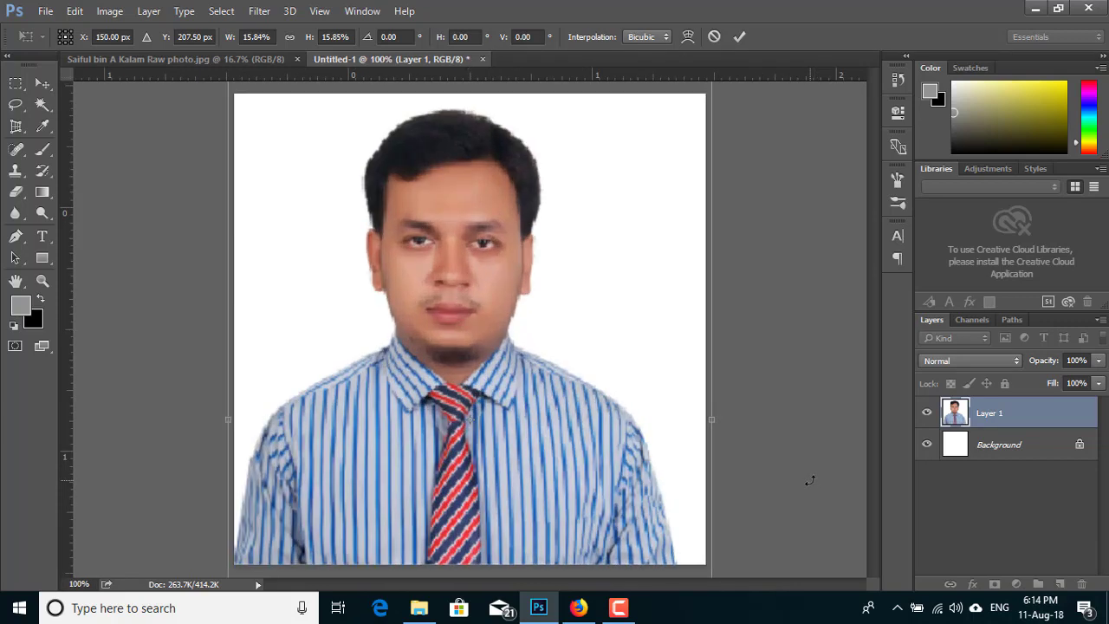
key("ctrl+minus")
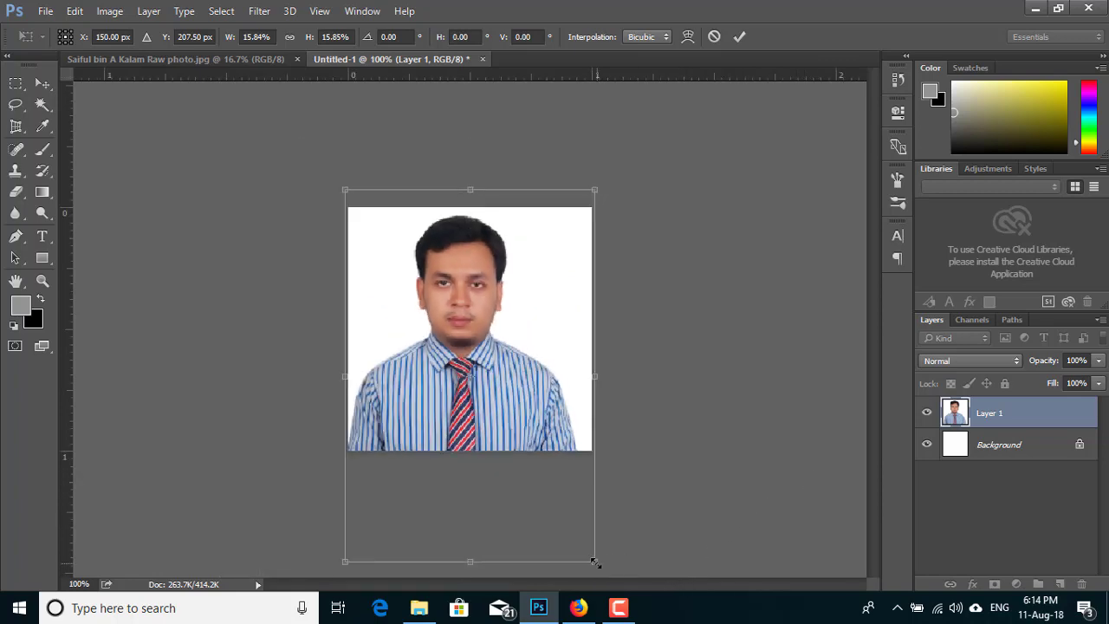
left_click_drag(595, 560, 622, 606)
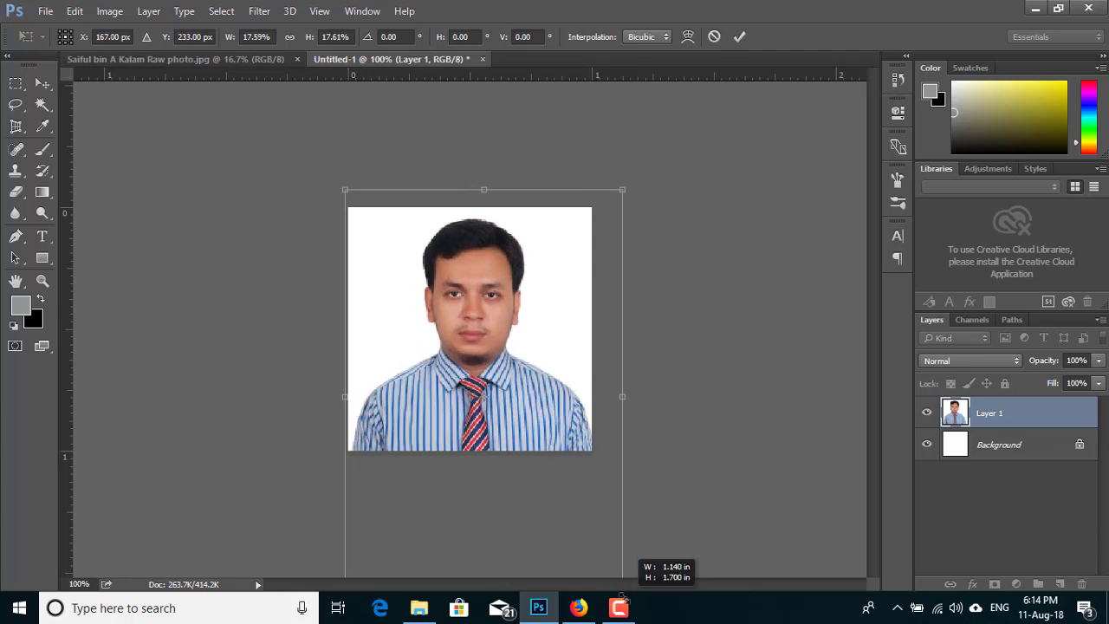
left_click_drag(339, 184, 332, 170)
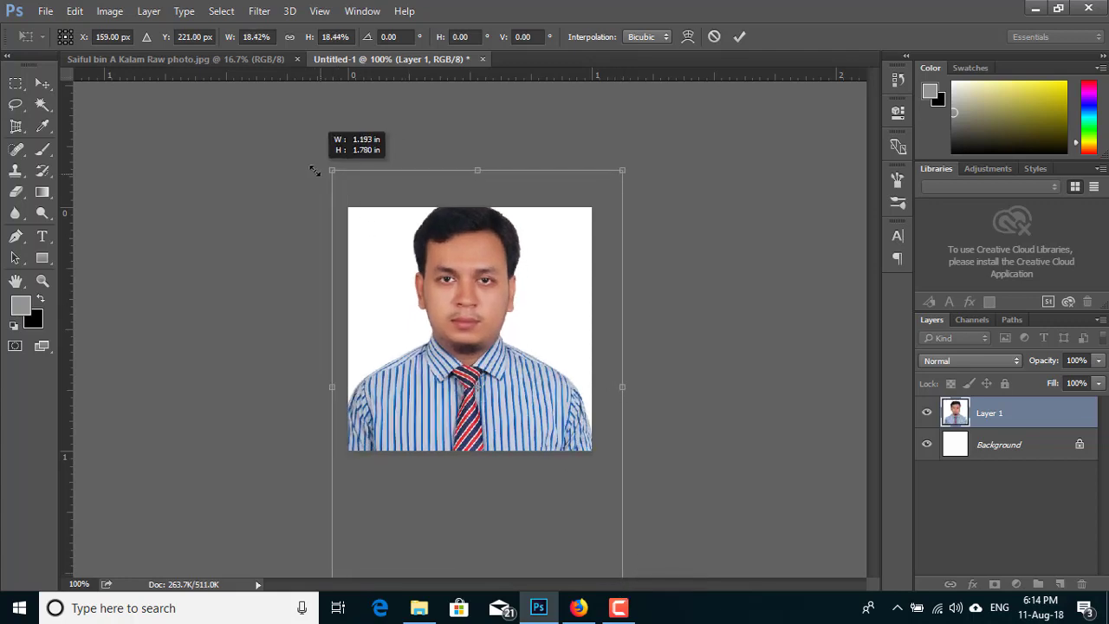
left_click_drag(464, 280, 465, 297)
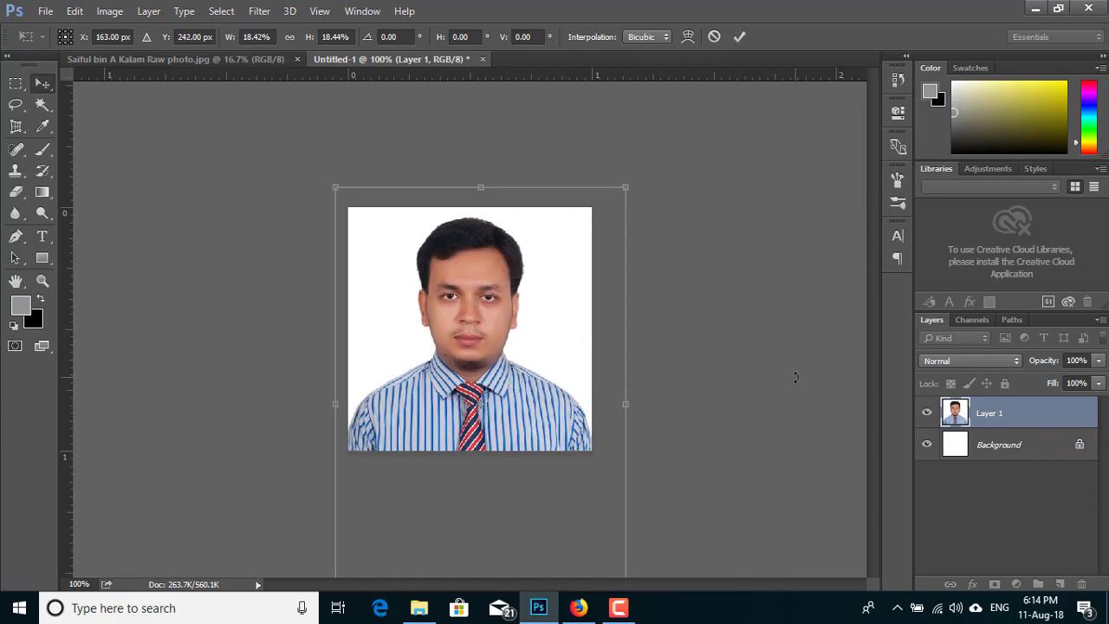
key("Return")
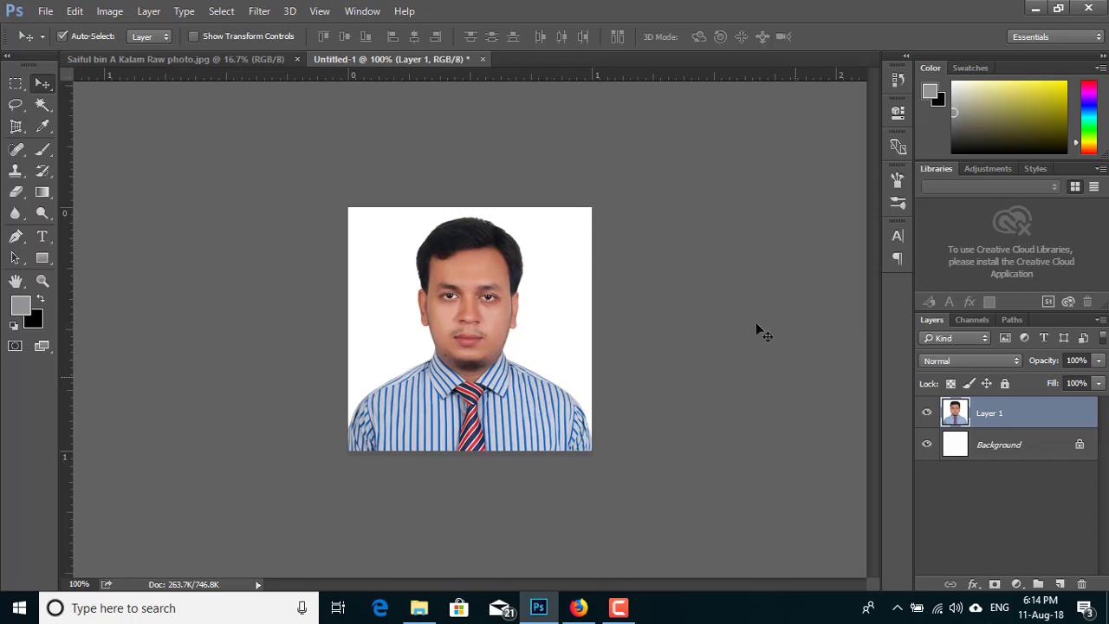
Save As to the Desktop with the file name 'ছবহাজদ'.
left_click(43, 12)
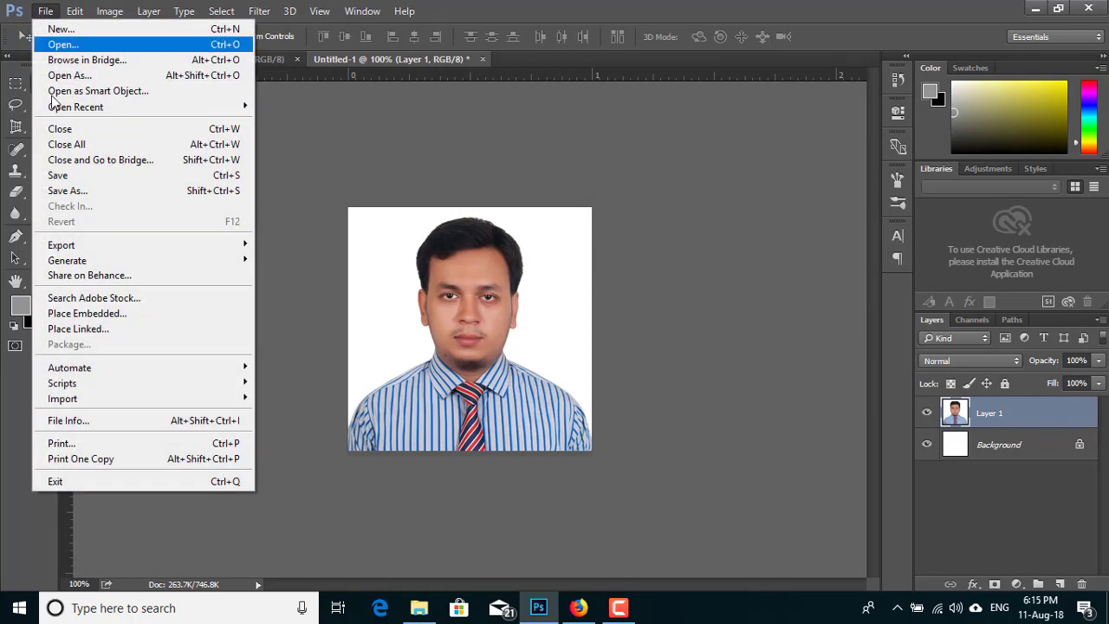
left_click(85, 190)
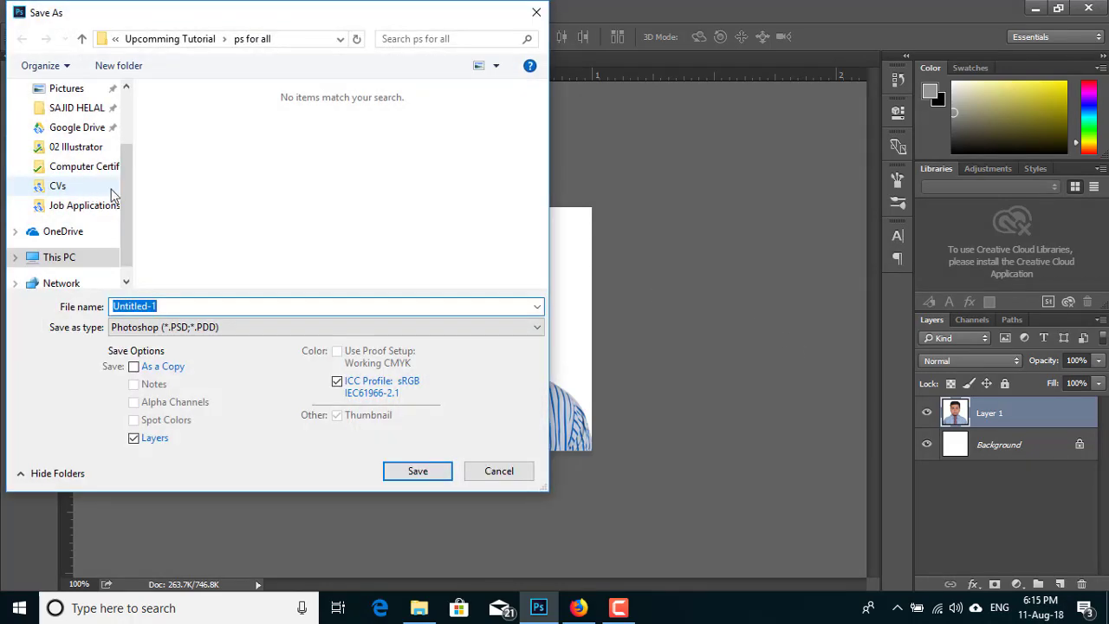
scroll(133, 156, "up", 2)
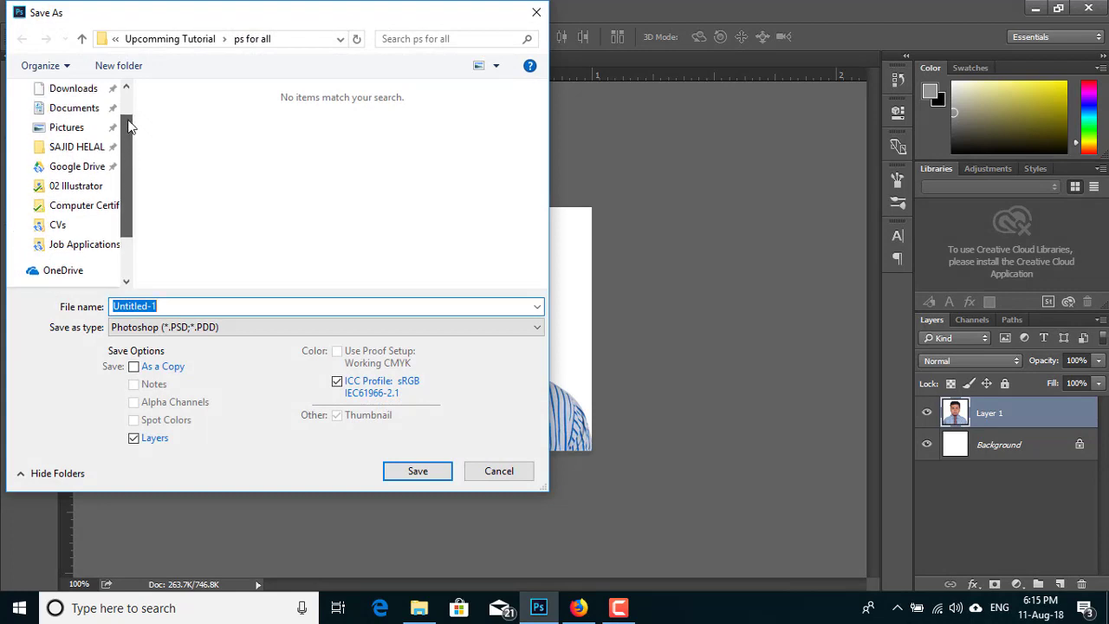
left_click(55, 121)
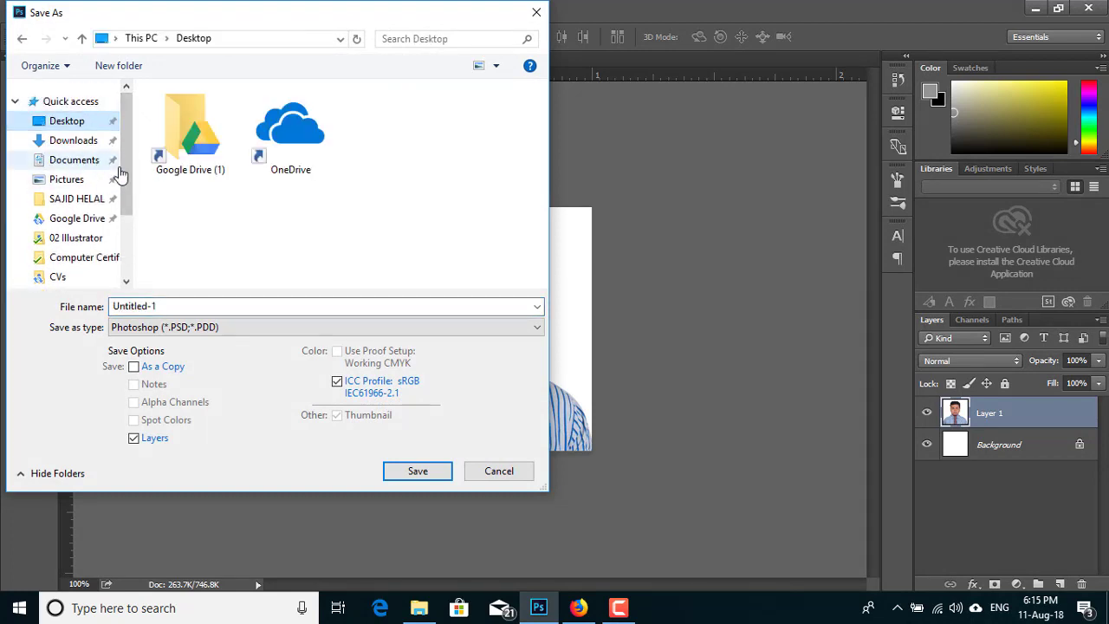
left_click(176, 306)
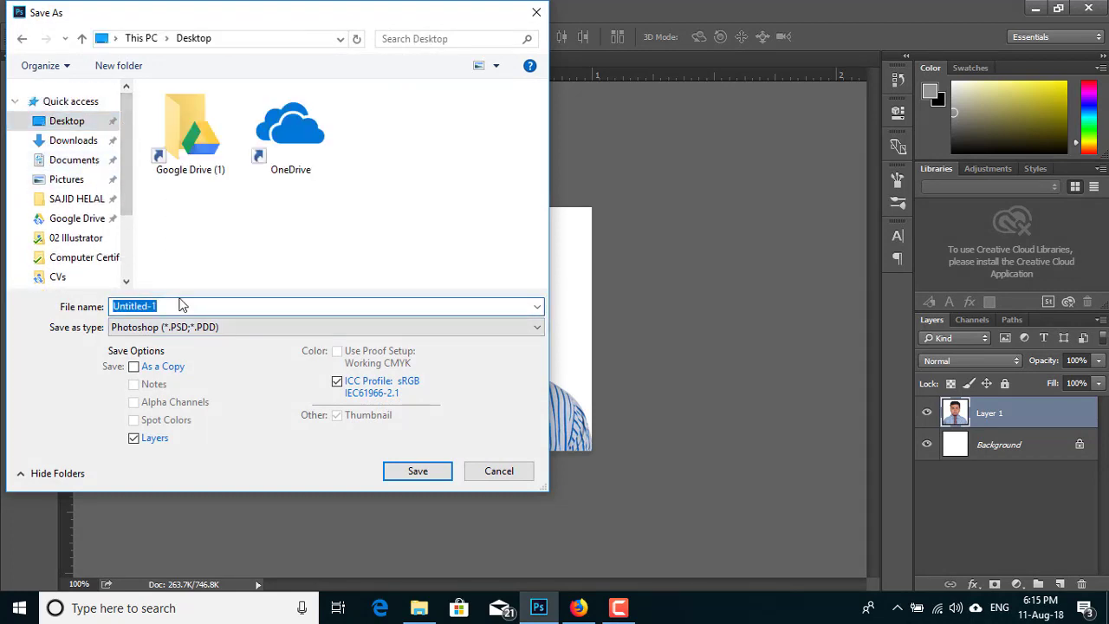
type("ছবহা")
type("জদ")
Set the file format to JPEG and save.
left_click_drag(152, 305, 82, 304)
left_click(163, 330)
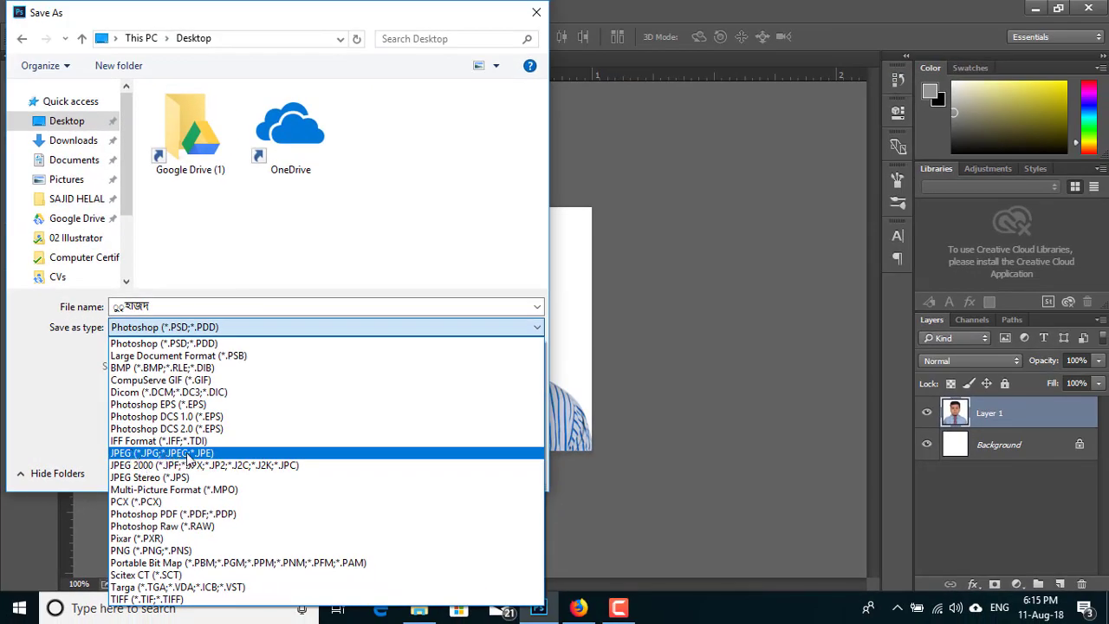
left_click(185, 453)
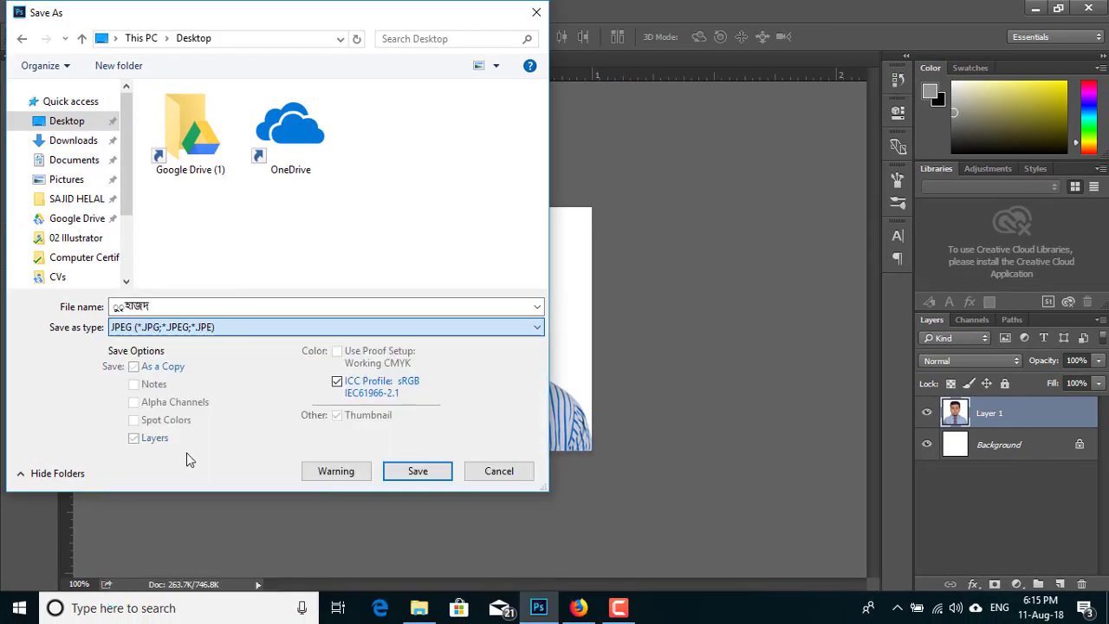
left_click(413, 472)
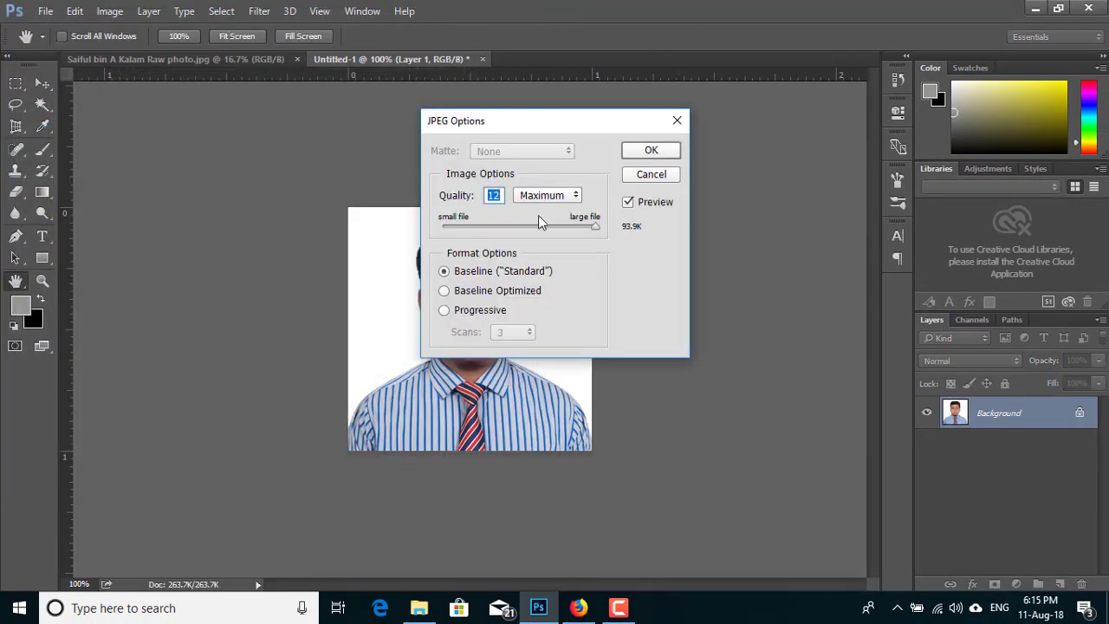
Set the JPEG Quality slider to 7 (Medium) and confirm the save.
left_click_drag(595, 228, 528, 229)
left_click_drag(535, 228, 659, 227)
left_click_drag(594, 227, 527, 226)
left_click(649, 154)
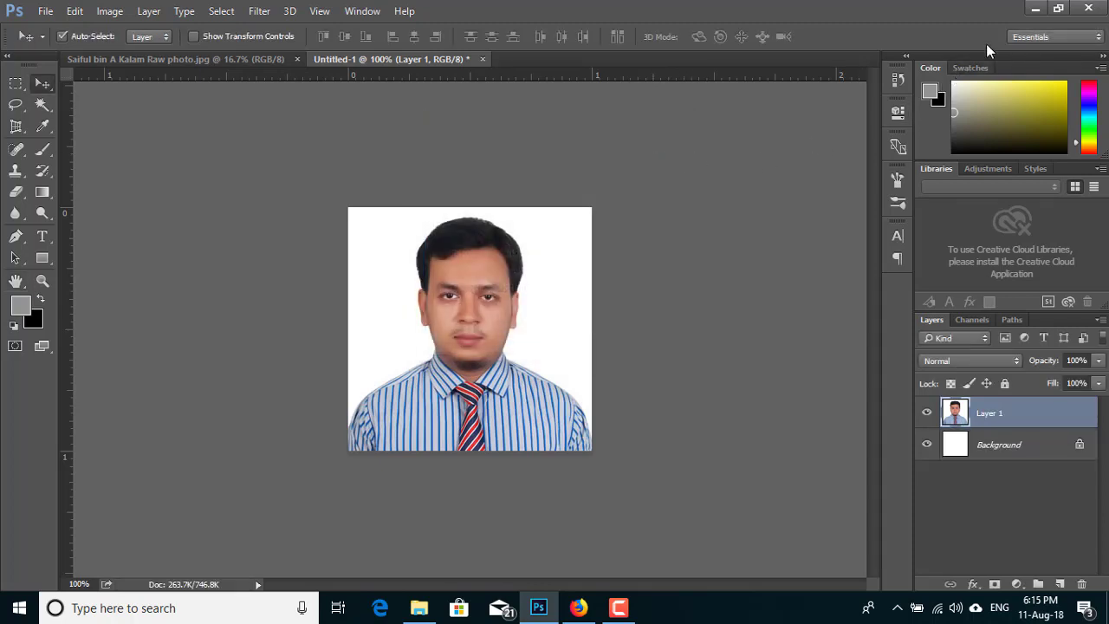
left_click(1036, 9)
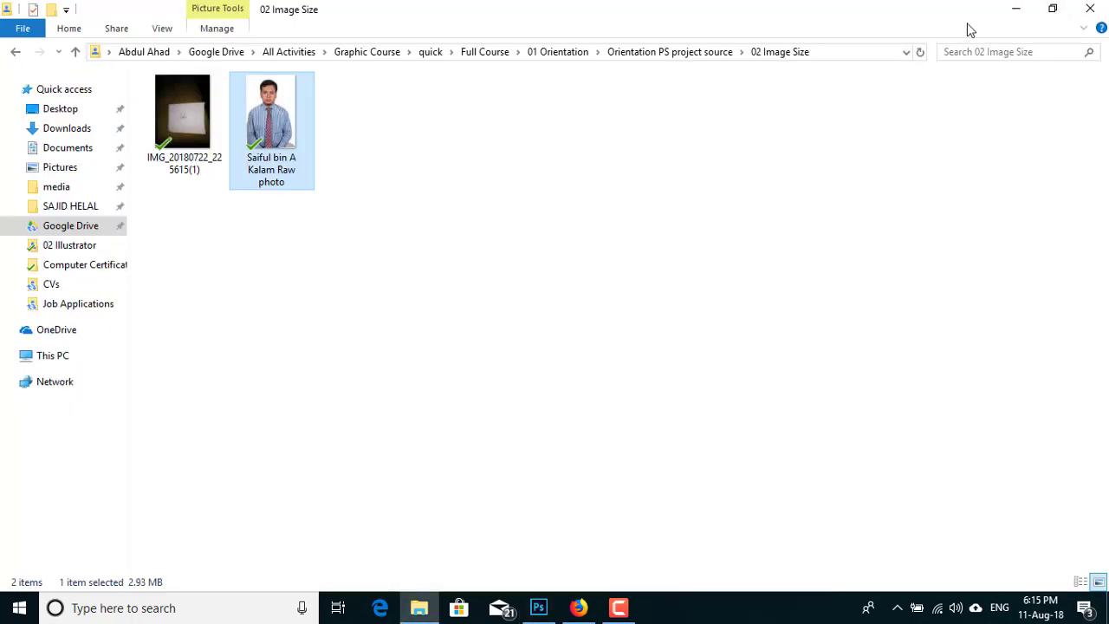
left_click(1020, 9)
left_click(90, 311)
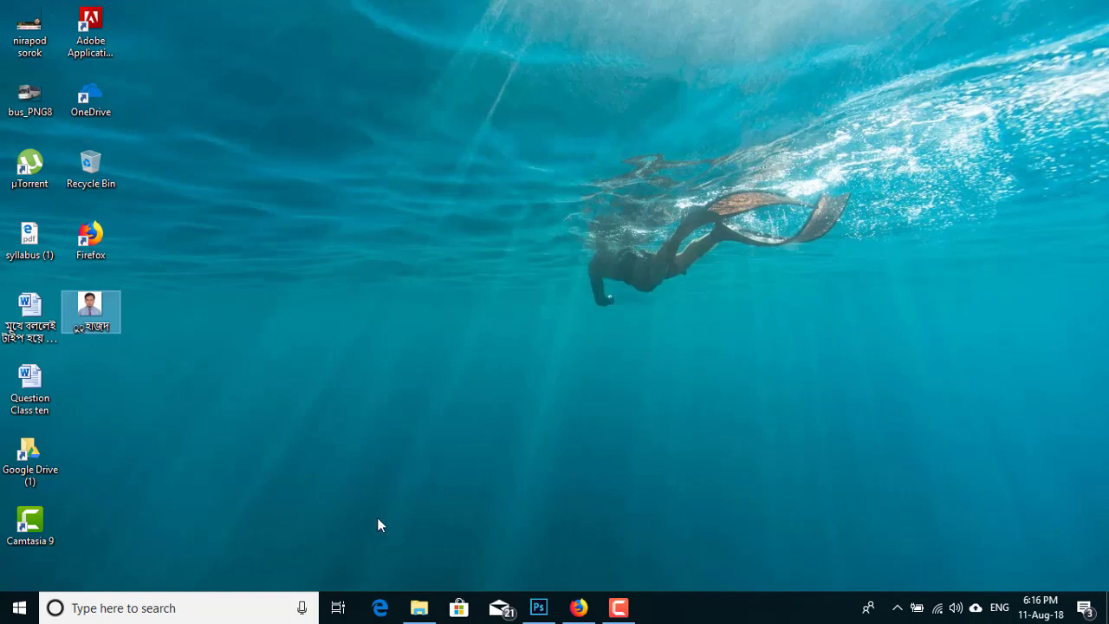
left_click(537, 606)
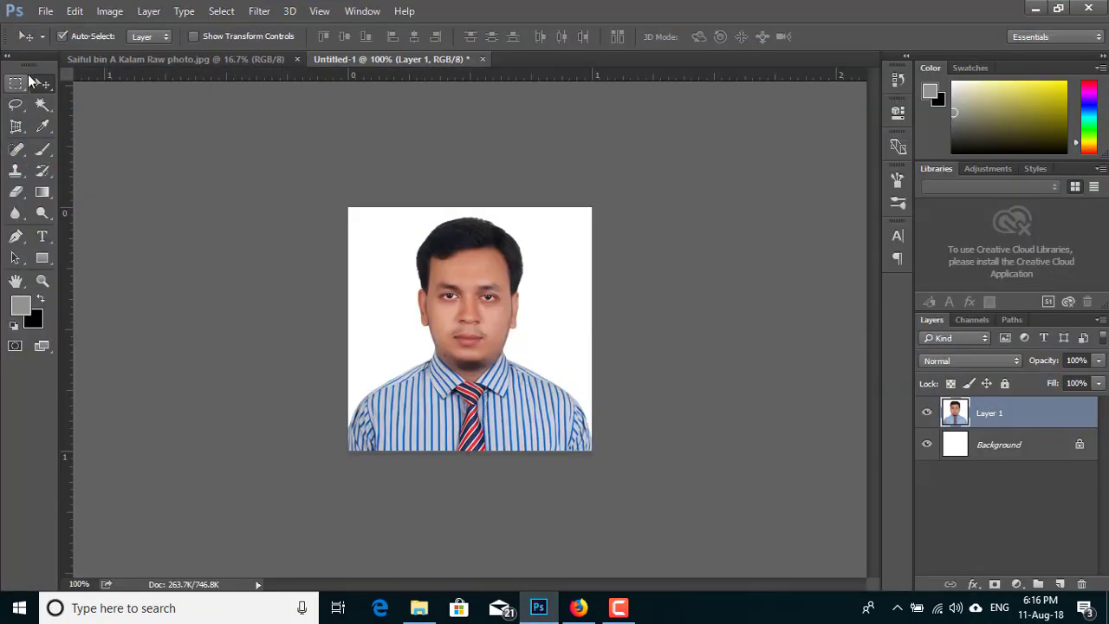
left_click(45, 11)
left_click(68, 191)
left_click(434, 473)
left_click(742, 209)
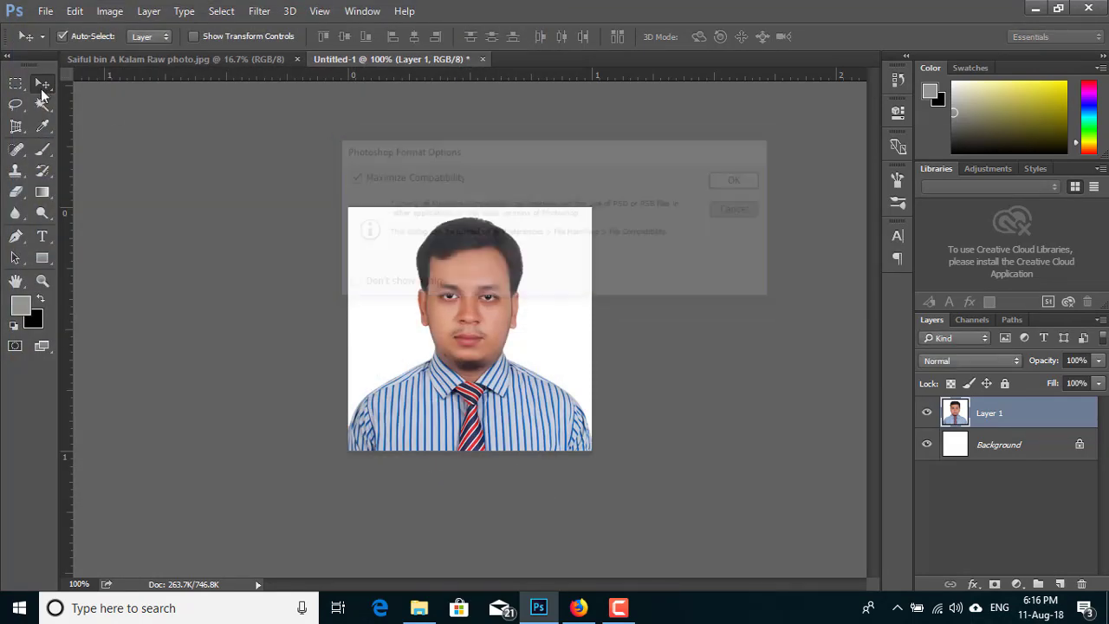
left_click(45, 11)
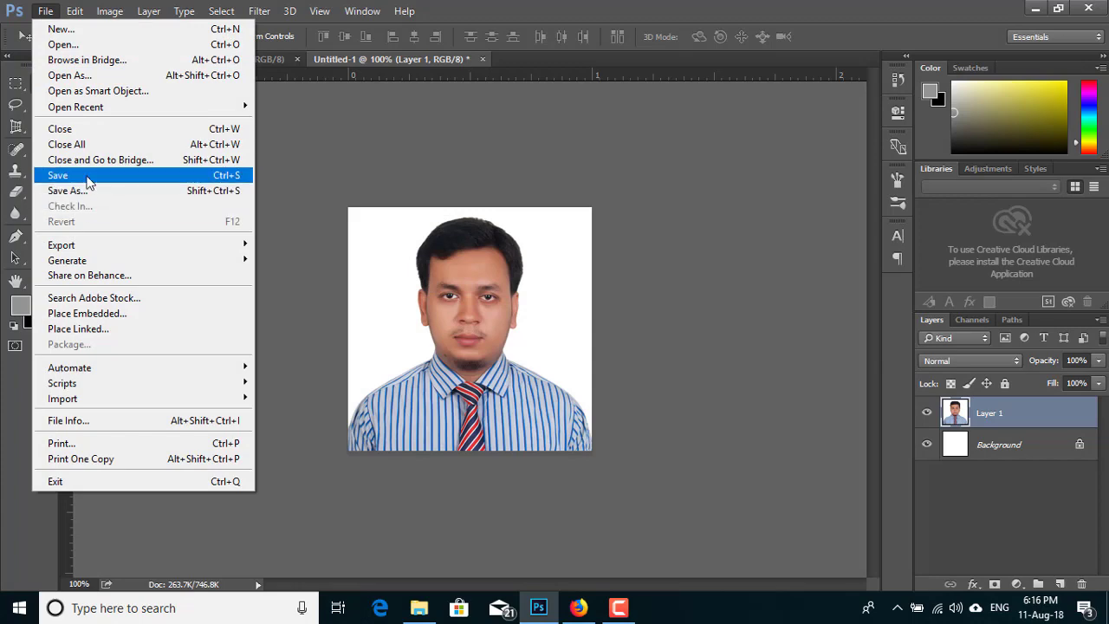
left_click(89, 190)
left_click(232, 328)
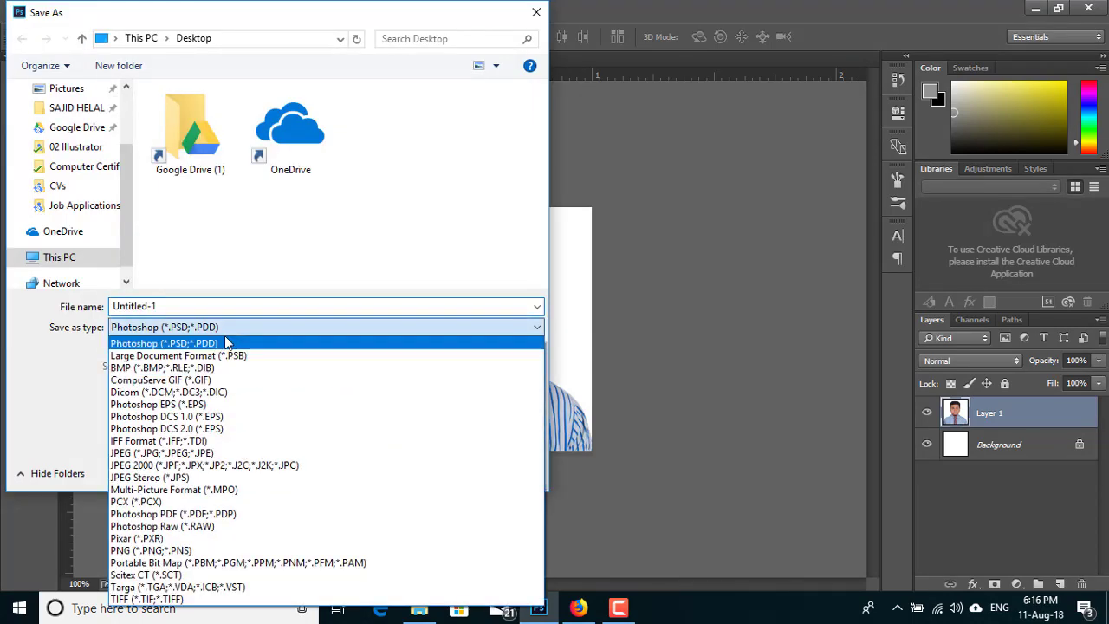
left_click(169, 452)
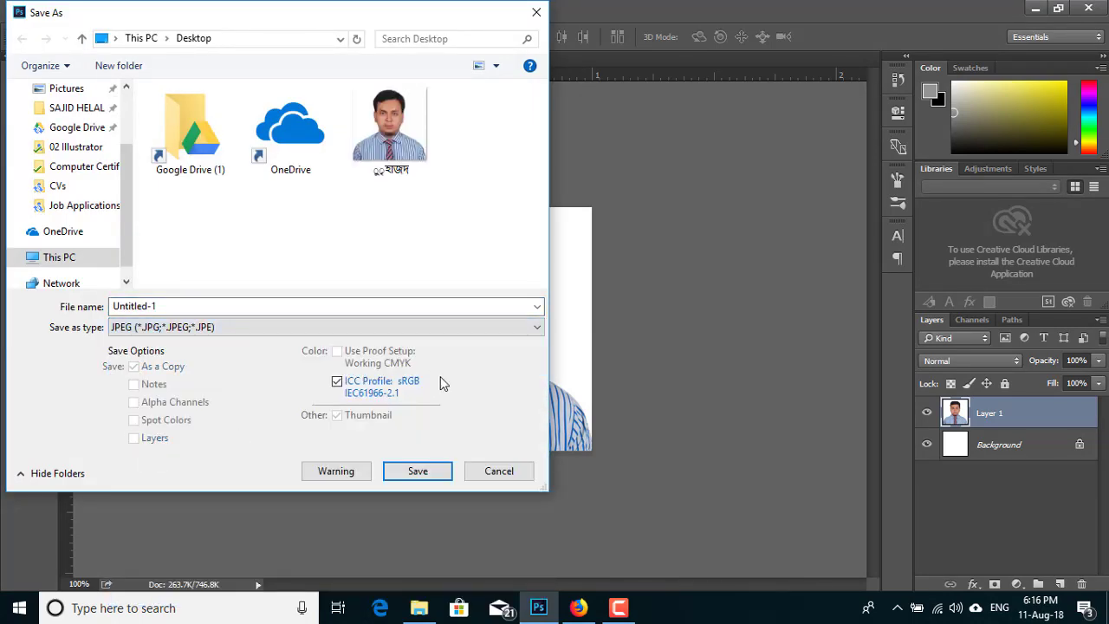
left_click(416, 471)
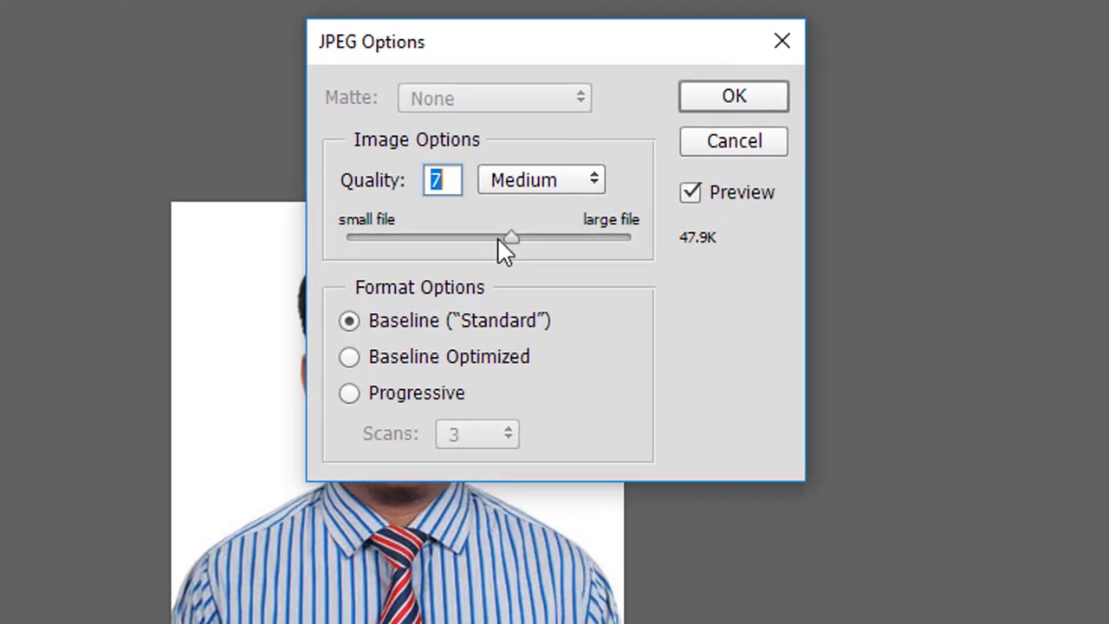
left_click_drag(498, 241, 493, 242)
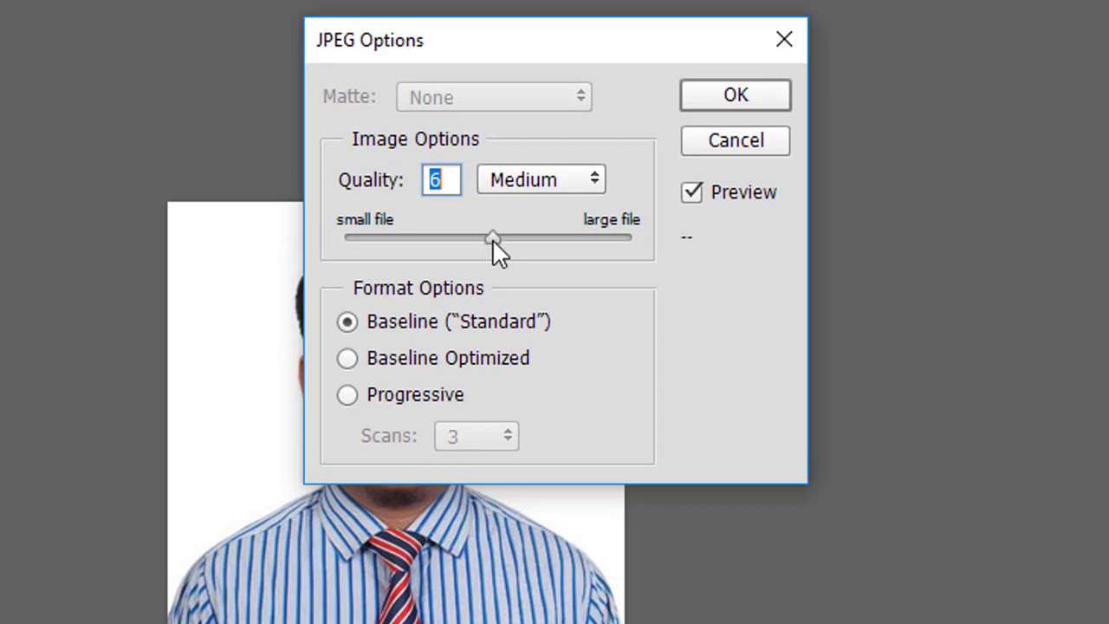
left_click(768, 140)
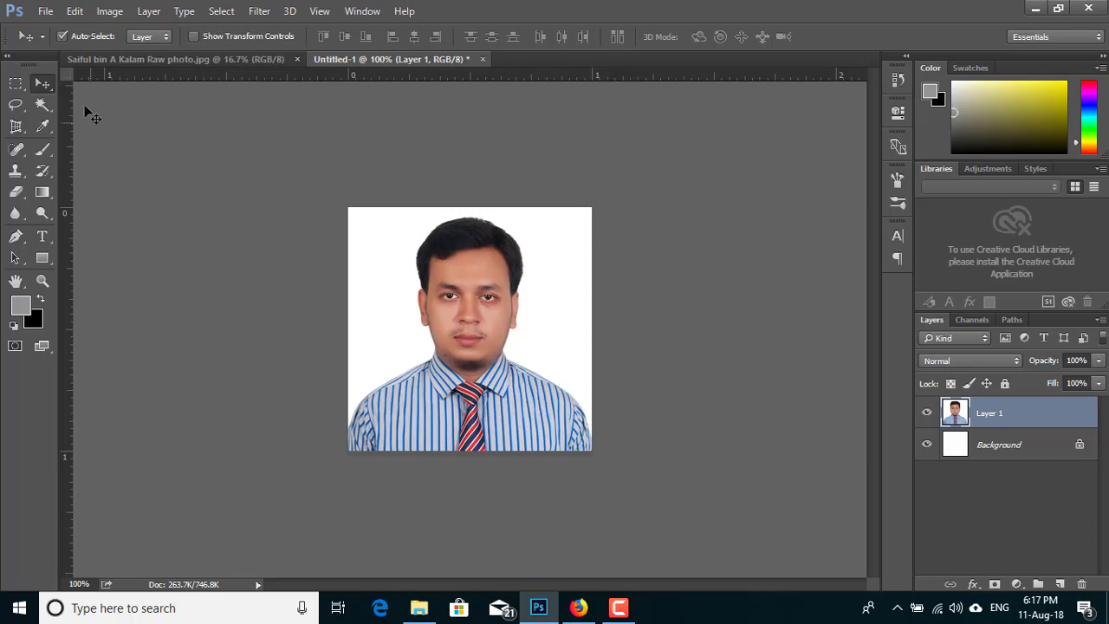
Create a blank document 3.5 inches wide by 5 inches tall.
left_click(45, 11)
left_click(60, 29)
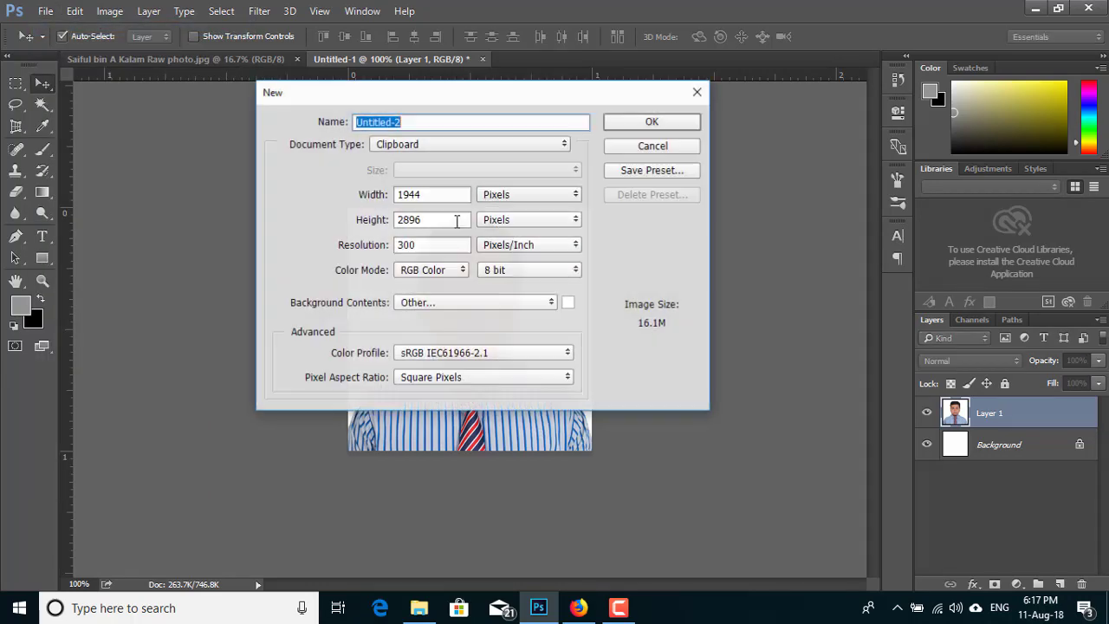
left_click(524, 196)
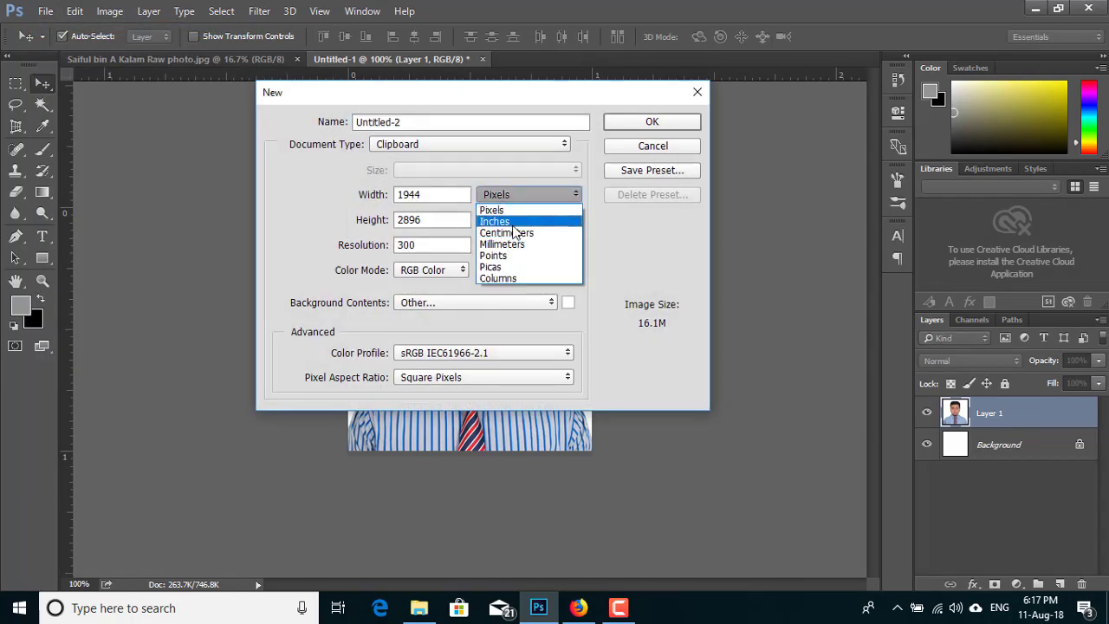
left_click(518, 209)
left_click_drag(446, 194, 333, 184)
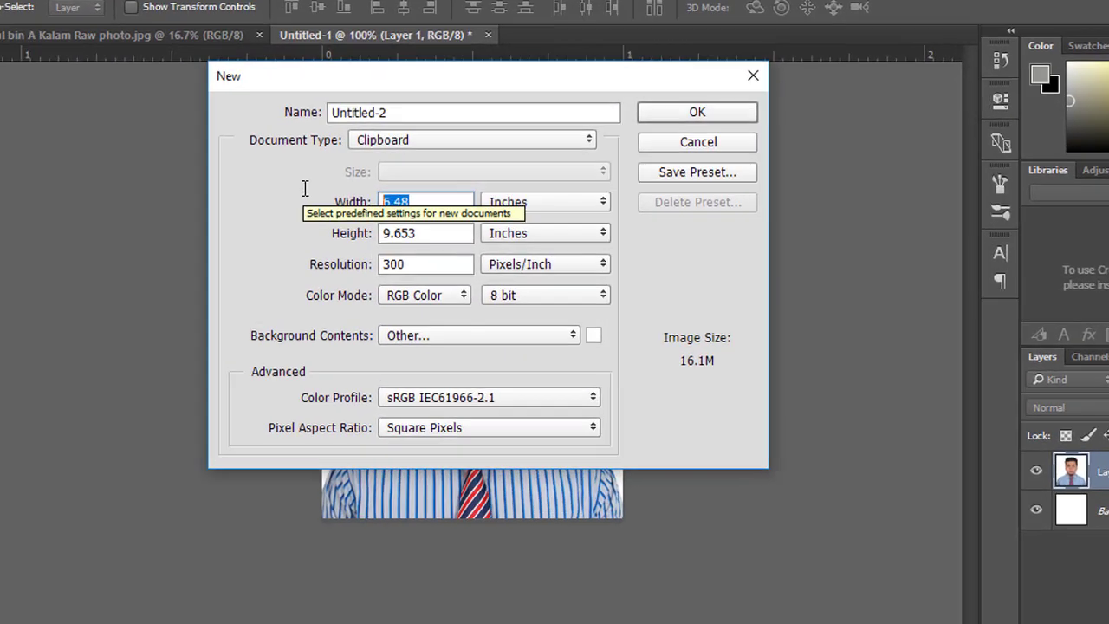
type("3.5")
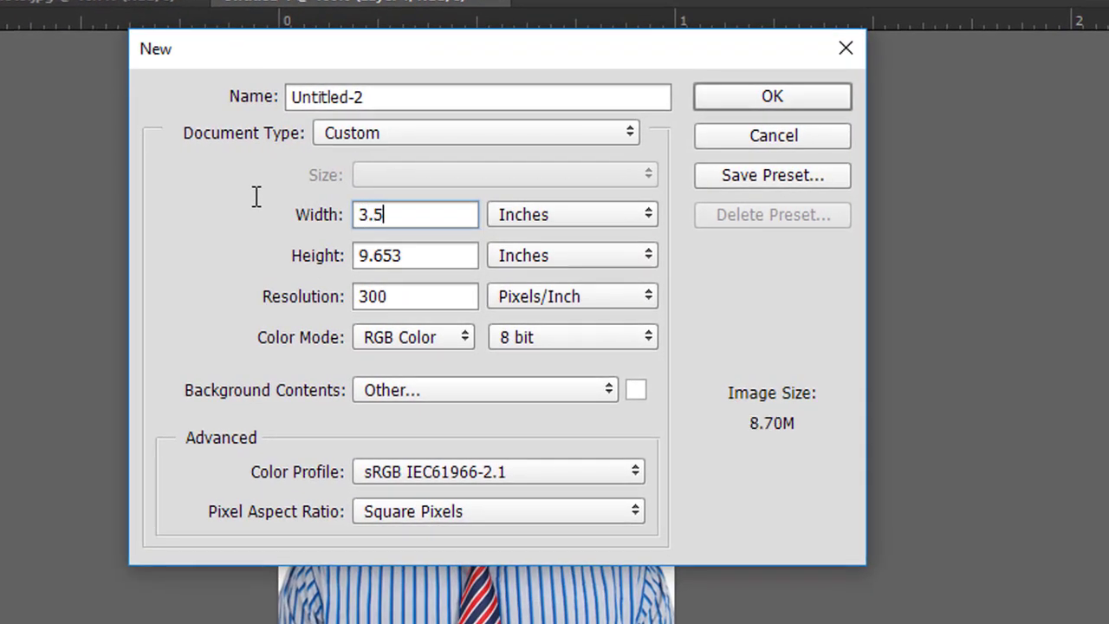
left_click_drag(428, 255, 185, 262)
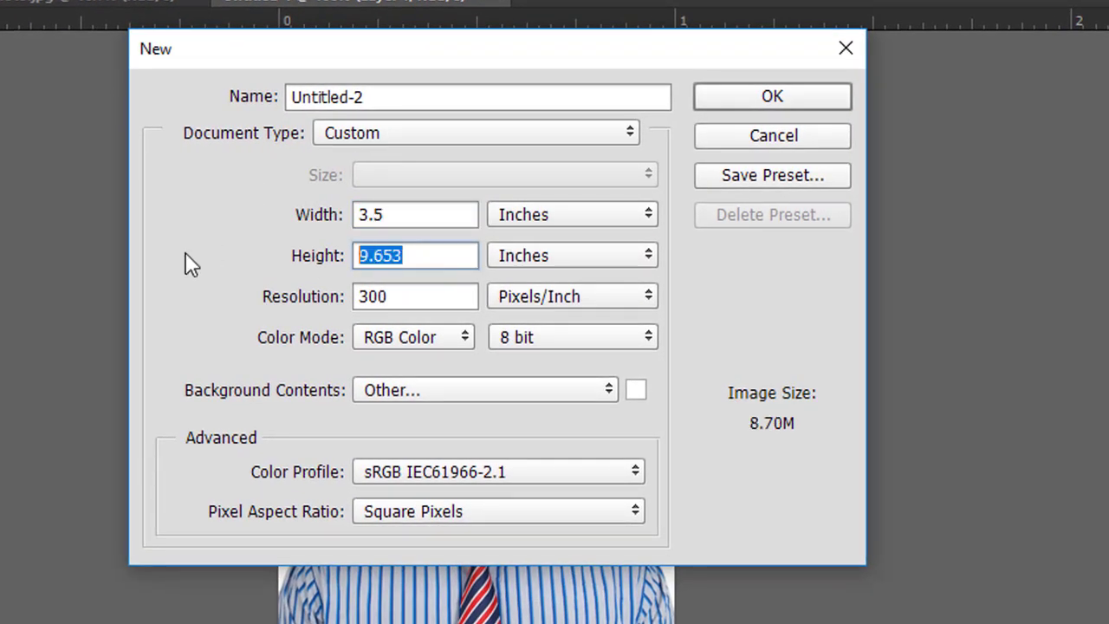
type("5")
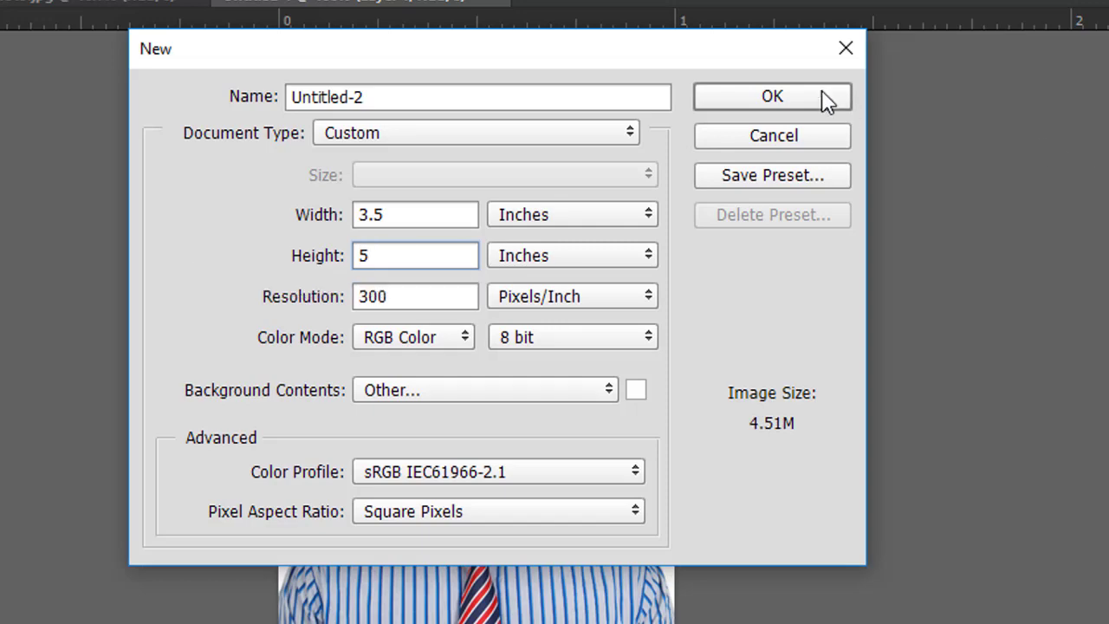
left_click(824, 99)
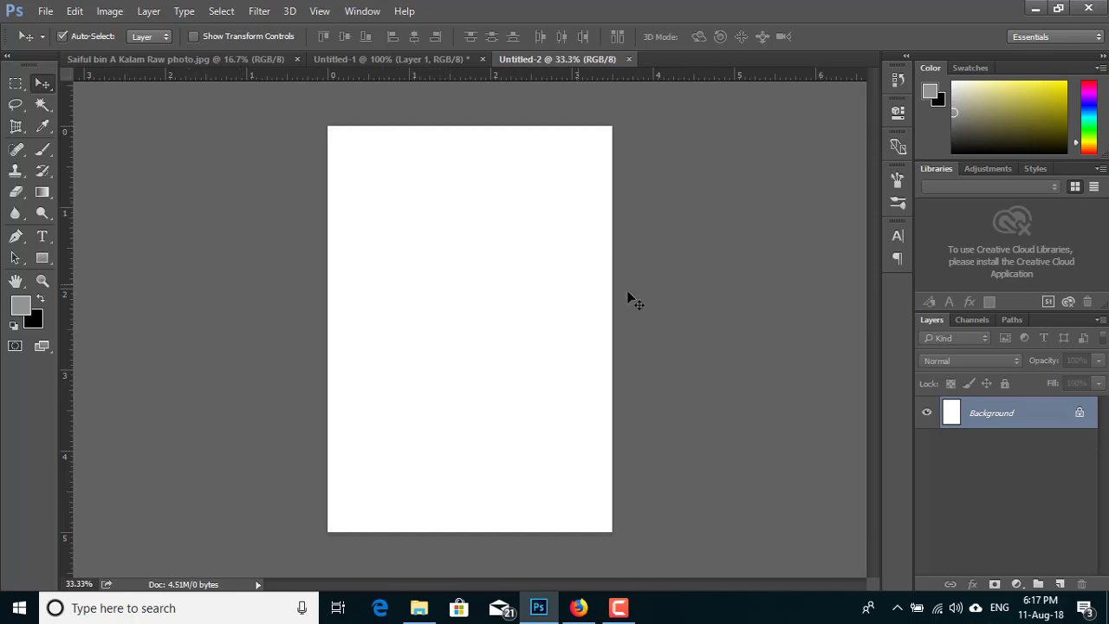
Create another new document at 5 × 3.5 inches, 300 pixels/inch.
left_click(45, 11)
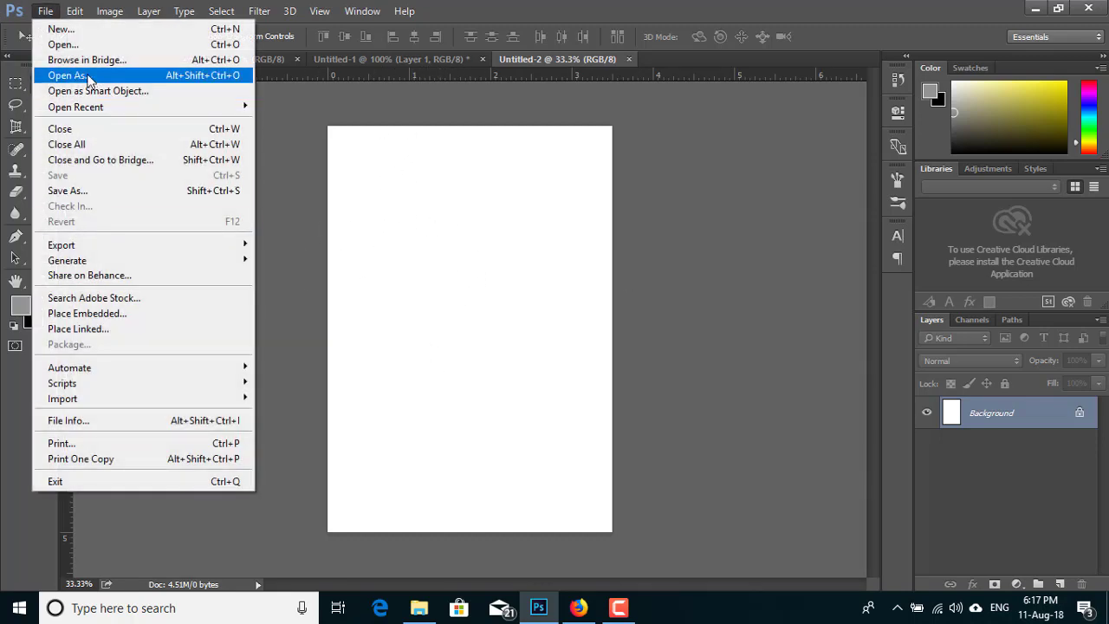
left_click(77, 28)
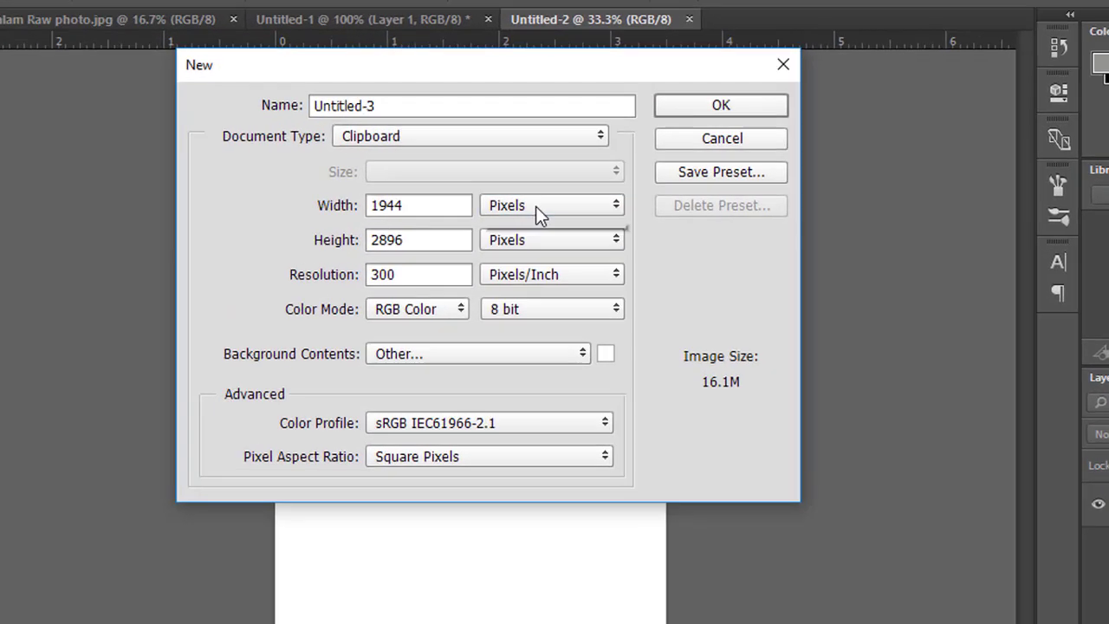
left_click(555, 216)
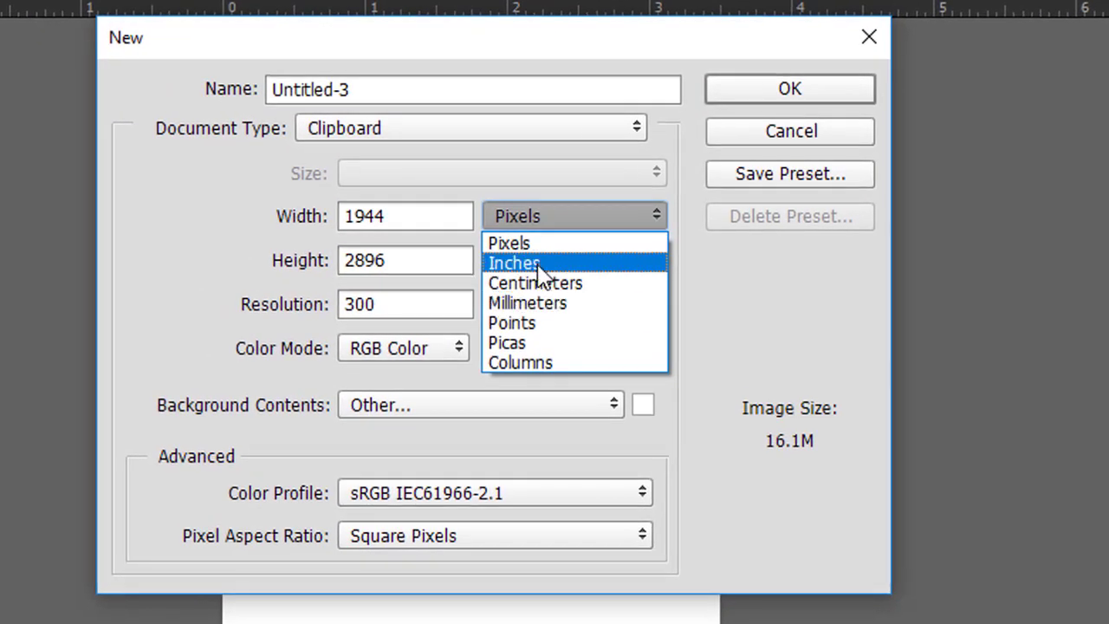
left_click(513, 262)
double_click(410, 224)
type("5")
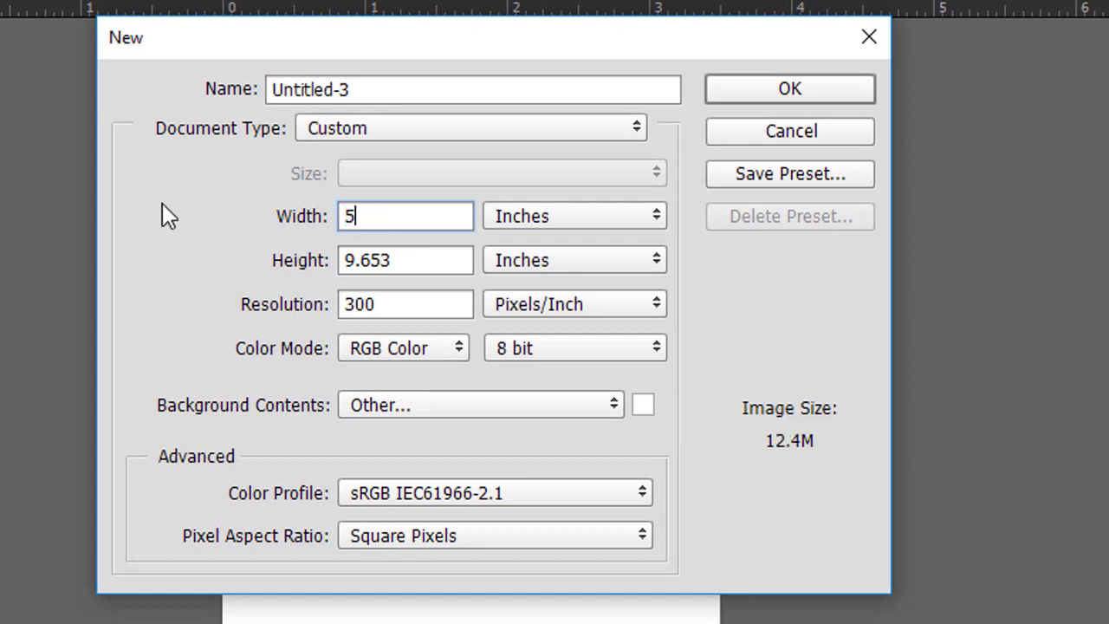
left_click(397, 264)
key("ctrl+a")
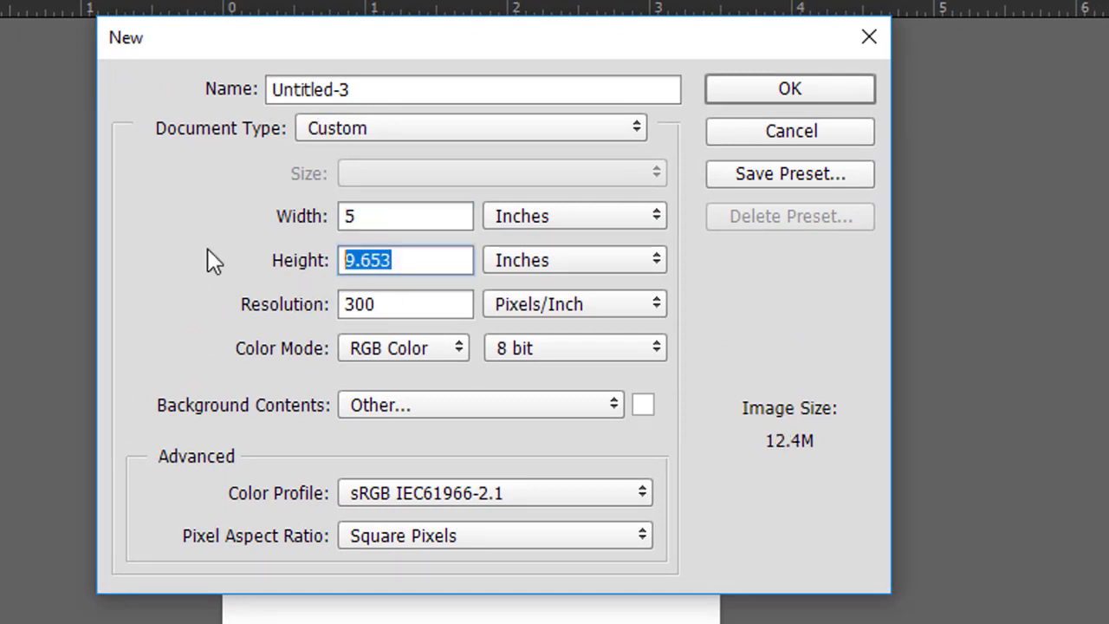
type("3.5")
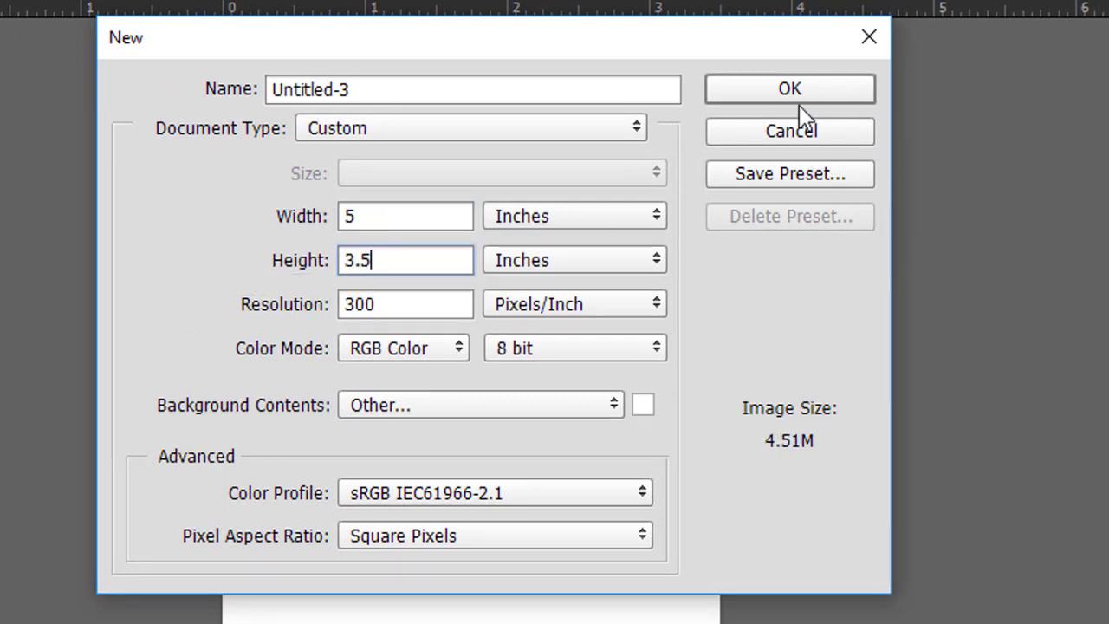
left_click(799, 89)
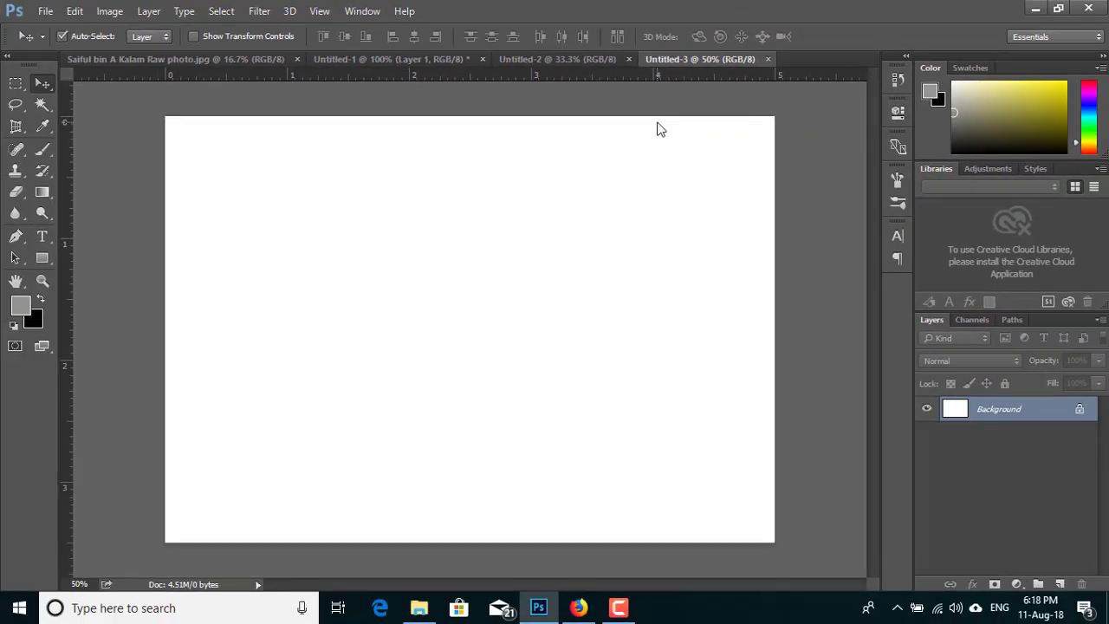
Close the empty Untitled-3 and Untitled-2 documents to return to the Untitled-1 portrait.
key("ctrl+w")
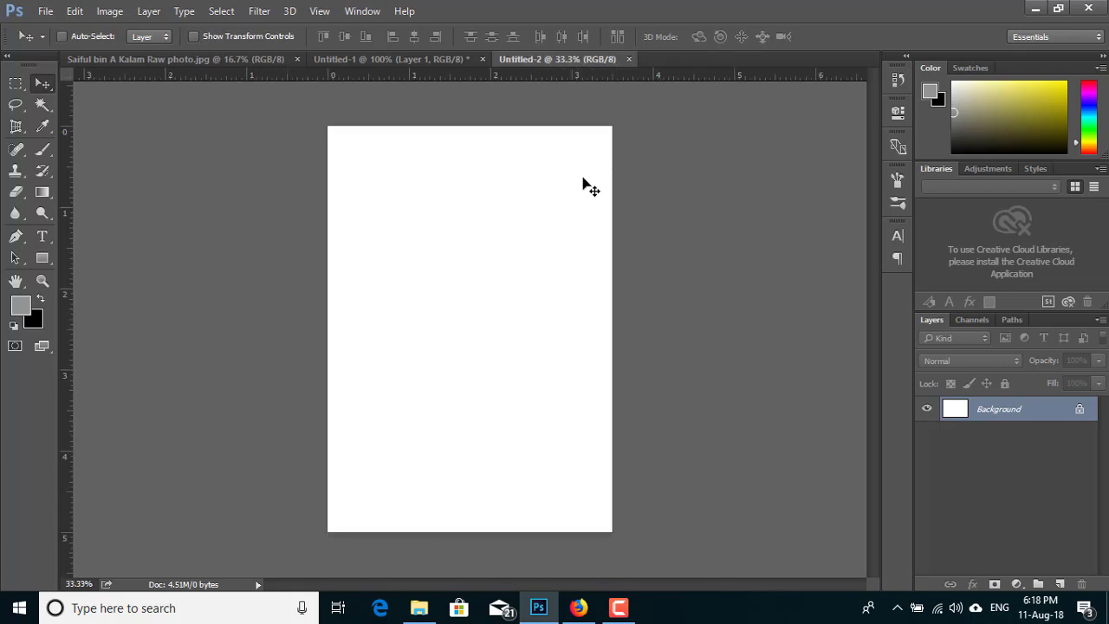
key("ctrl")
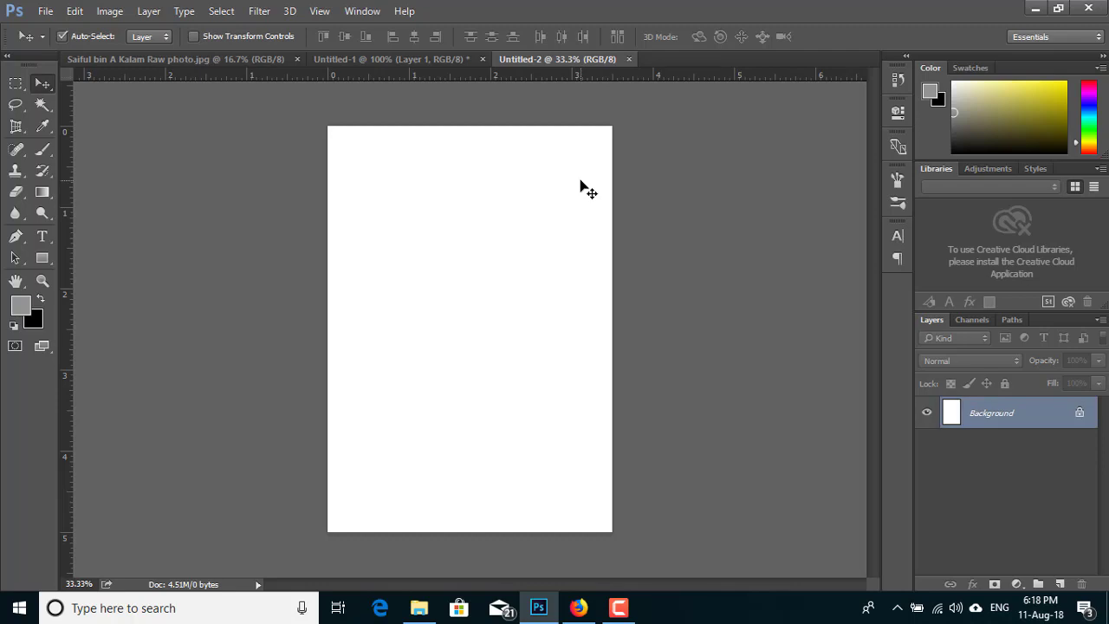
key("ctrl+w")
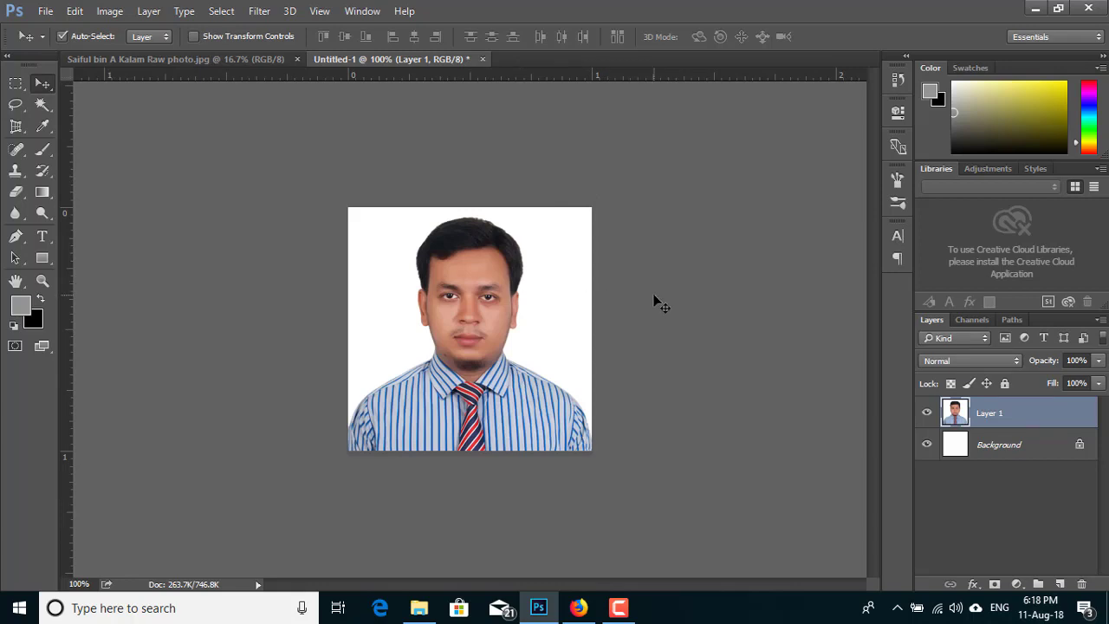
Drag the photo IMG_20180722_225615(1) from File Explorer over to the Photoshop window.
left_click(418, 608)
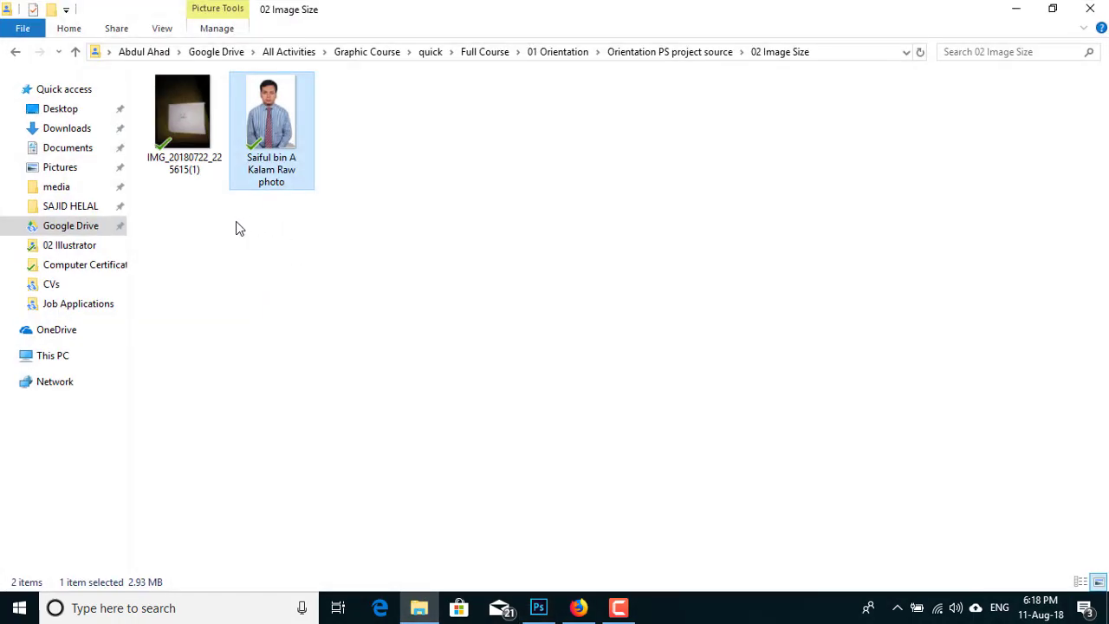
left_click(239, 228)
mouse_move(185, 125)
left_mouse_down()
mouse_move(415, 407)
mouse_move(533, 612)
mouse_move(645, 54)
left_mouse_up()
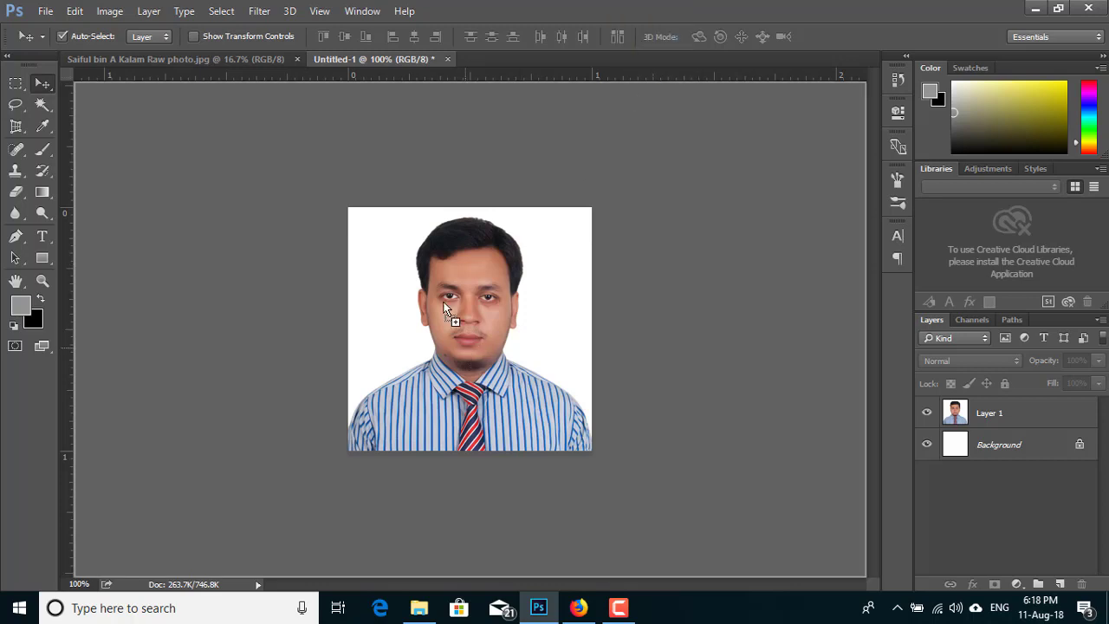
mouse_move(645, 54)
left_mouse_down()
mouse_move(429, 305)
mouse_move(21, 454)
left_mouse_up()
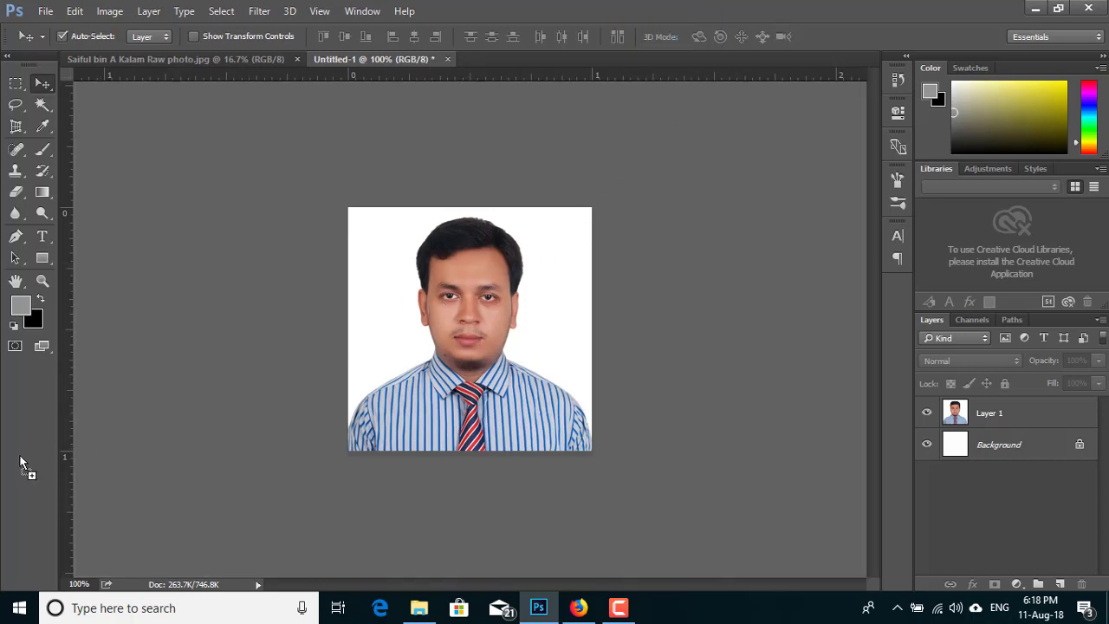
Open IMG_20180722_225615(1).jpg and crop it to a marquee drawn around the signature.
mouse_move(19, 454)
left_mouse_down()
mouse_move(307, 367)
mouse_move(809, 33)
left_mouse_up()
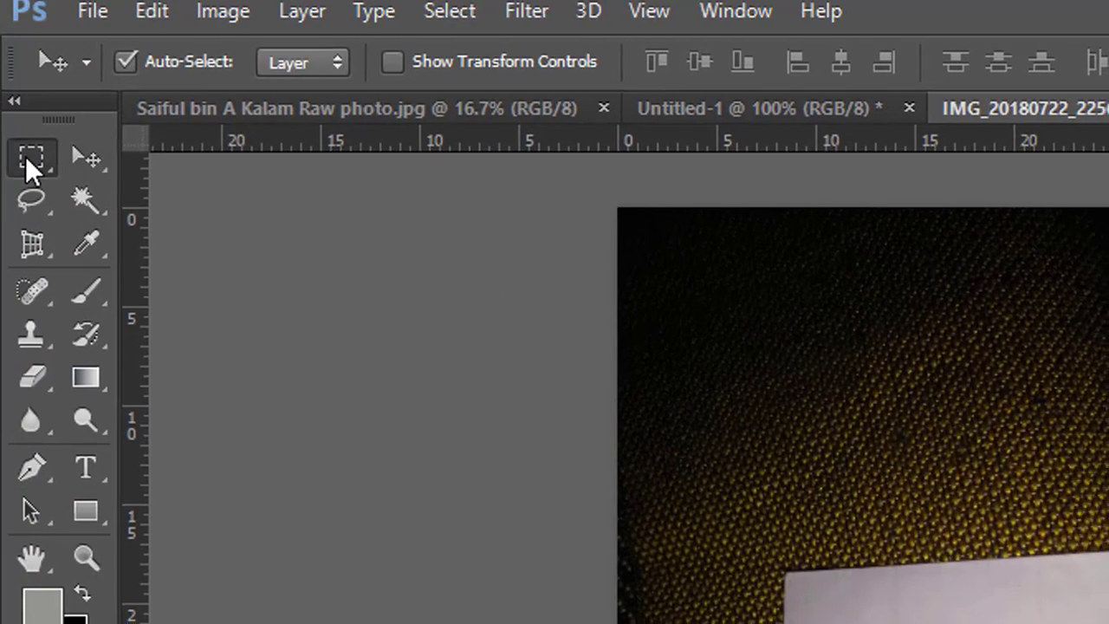
left_click(26, 163)
left_click_drag(401, 329, 564, 390)
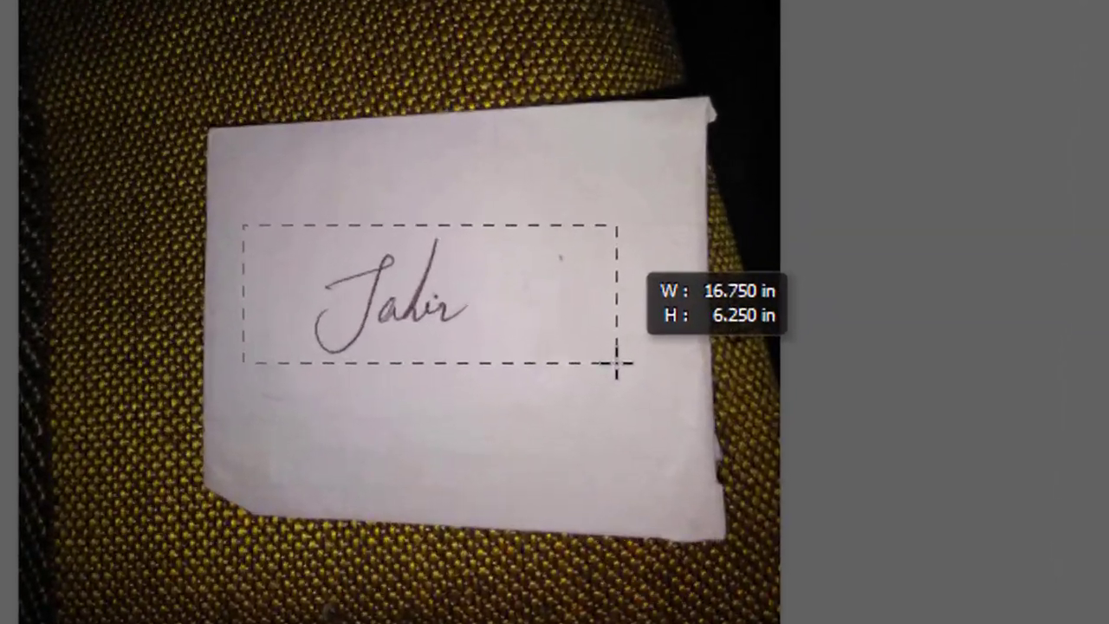
left_click(110, 11)
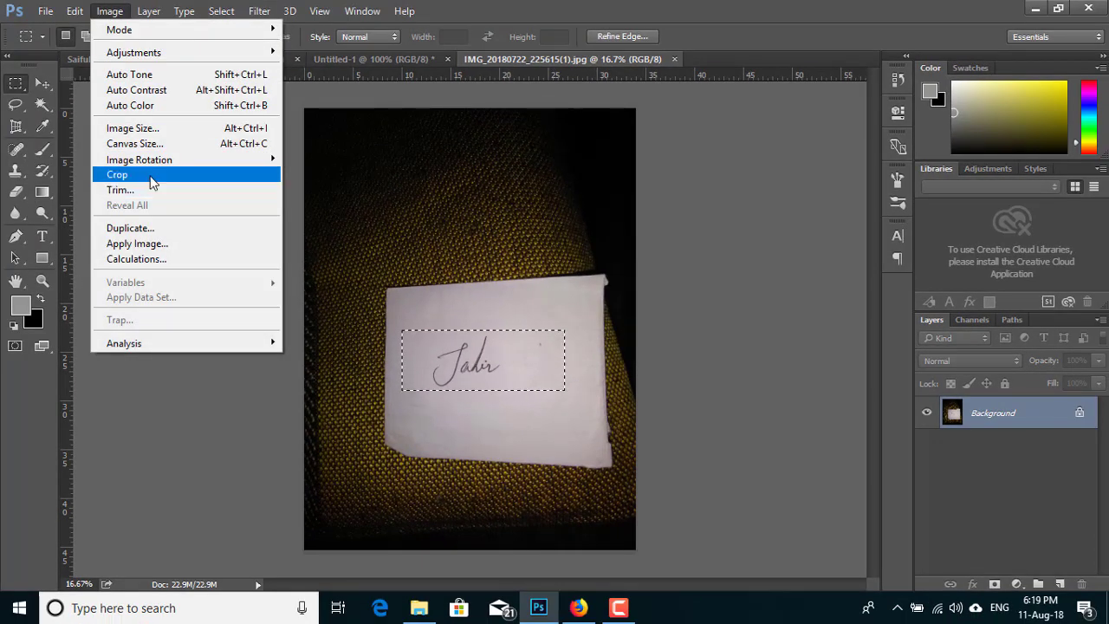
left_click(117, 174)
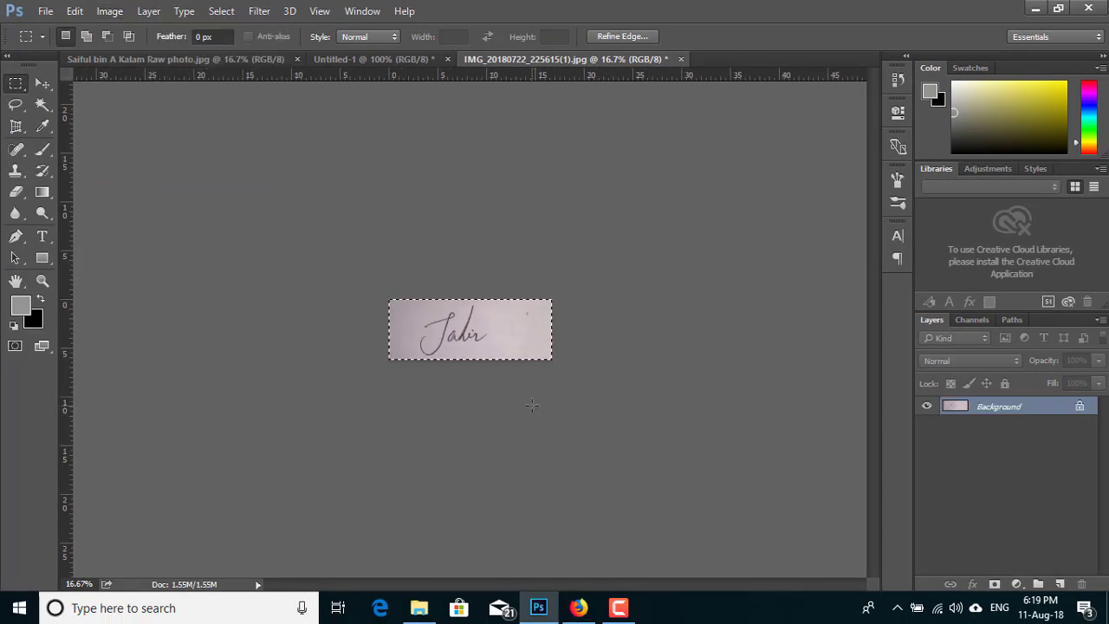
Fit the cropped signature in view, deselect, and choose the Move tool with Auto-Select off.
key("ctrl+0")
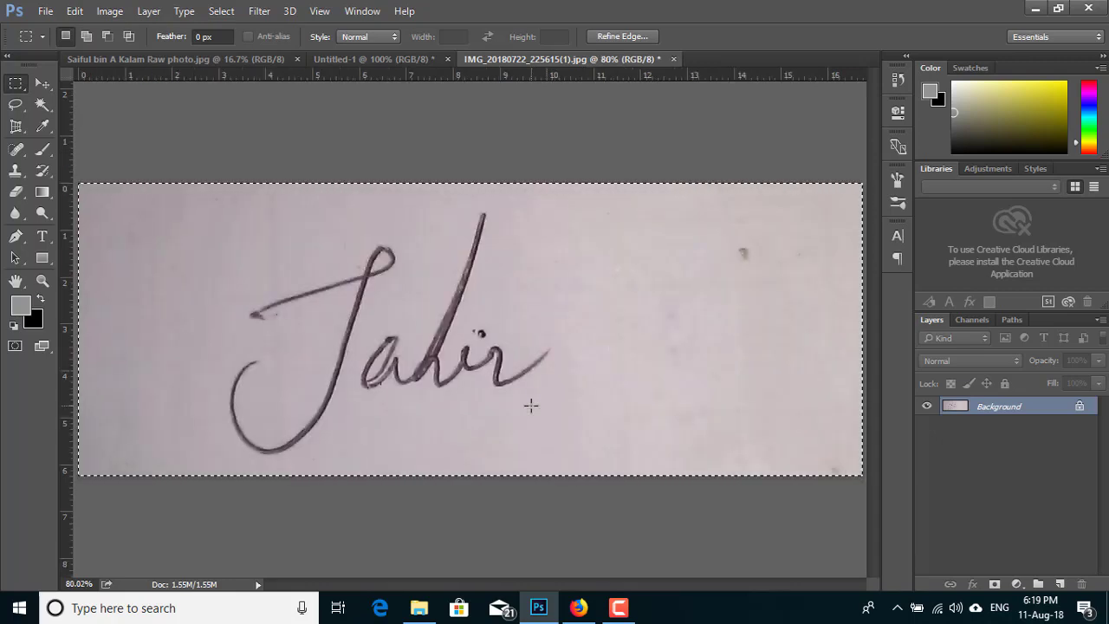
key("ctrl+minus")
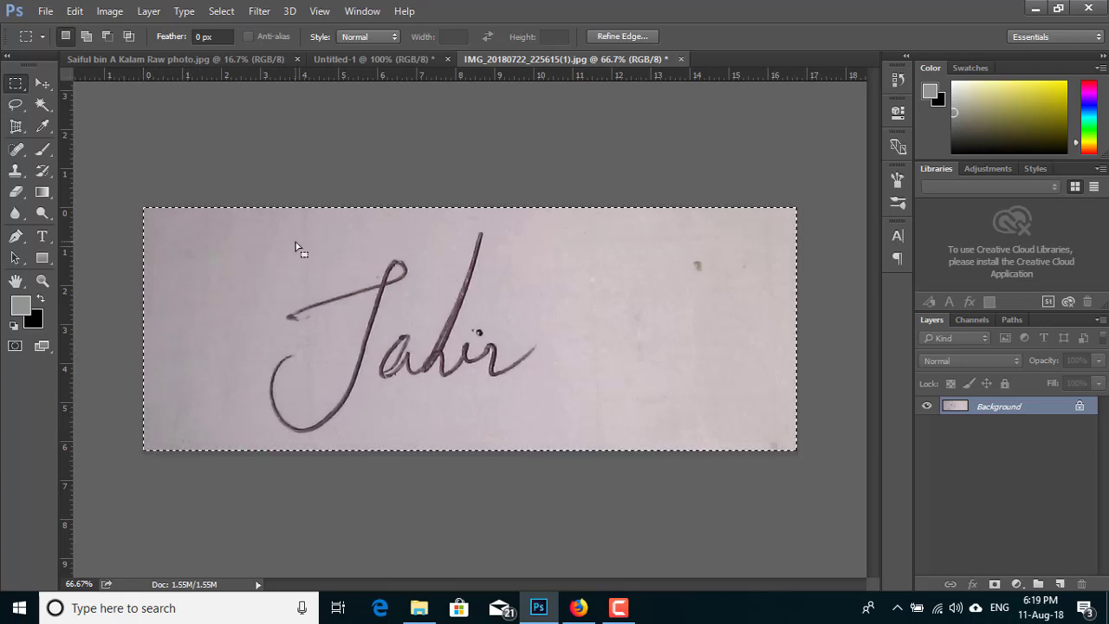
key("ctrl+d")
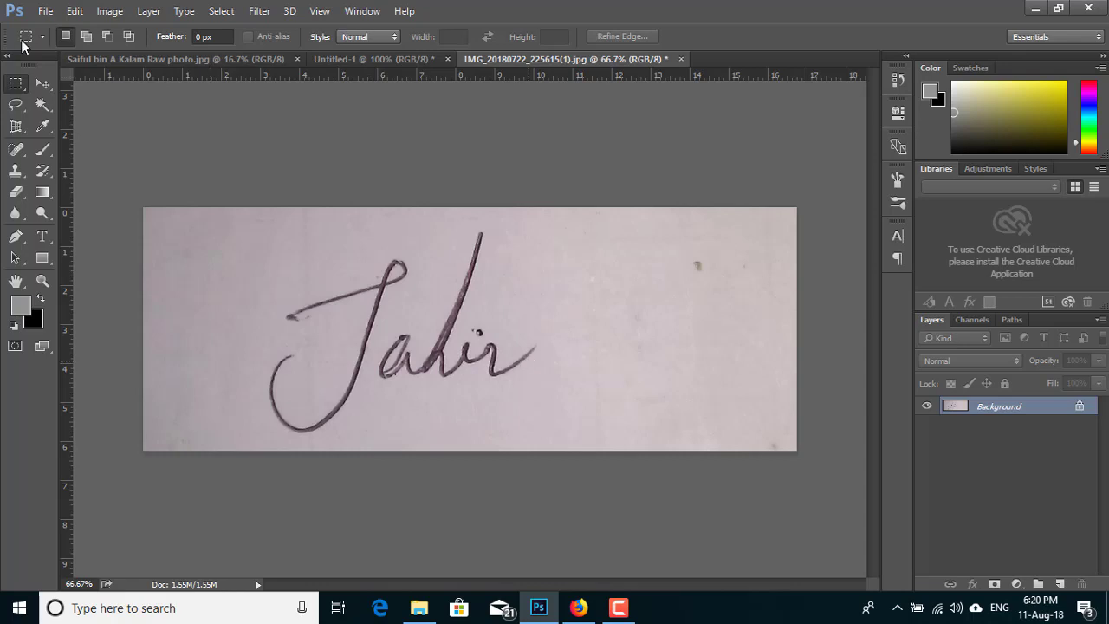
left_click(42, 84)
key("ctrl")
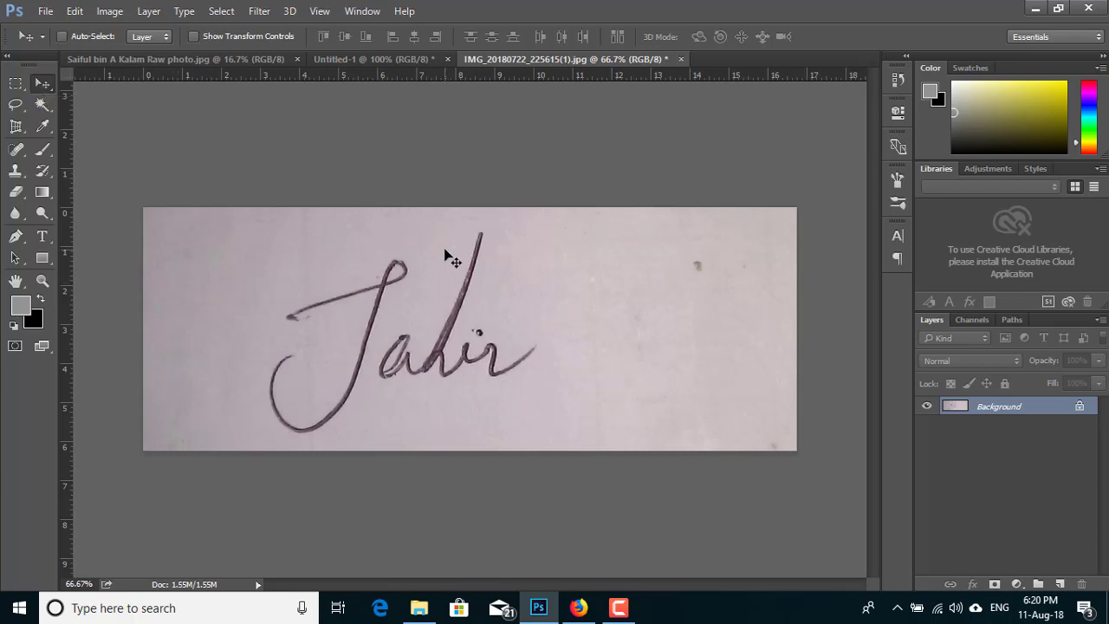
Apply Curves with black point 76 and white point 157 to whiten the paper.
left_click(110, 10)
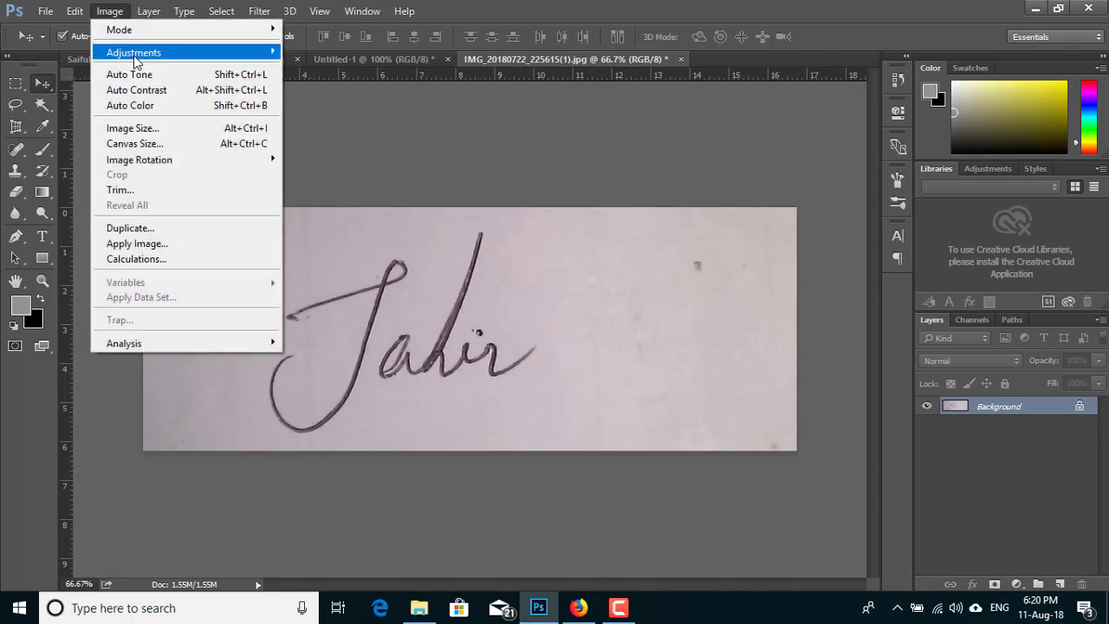
mouse_move(134, 52)
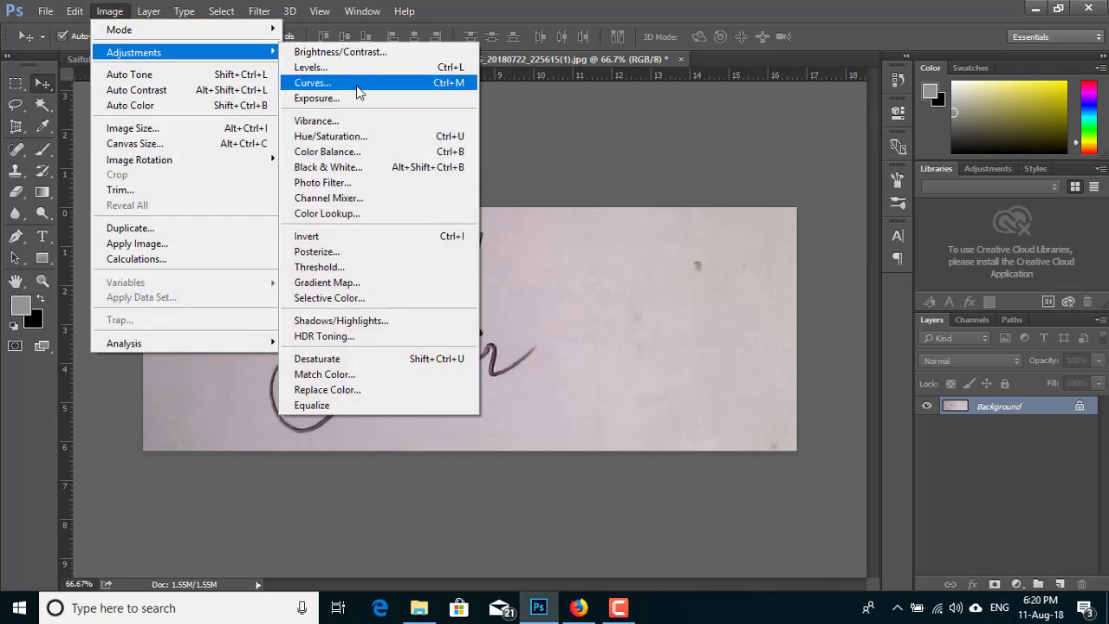
left_click(459, 91)
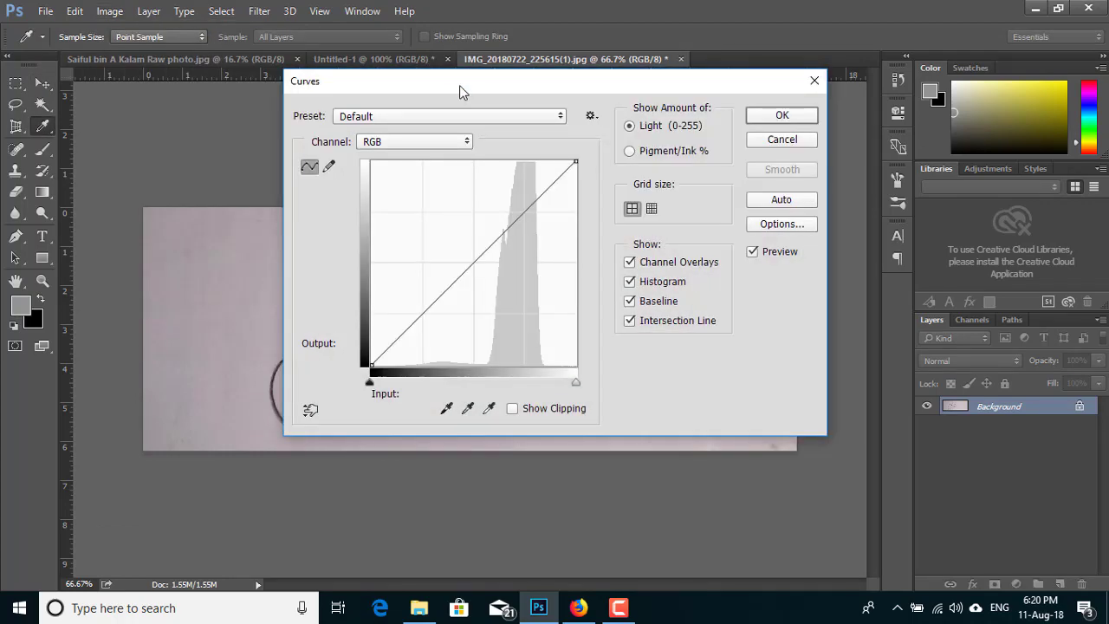
left_click_drag(438, 83, 752, 128)
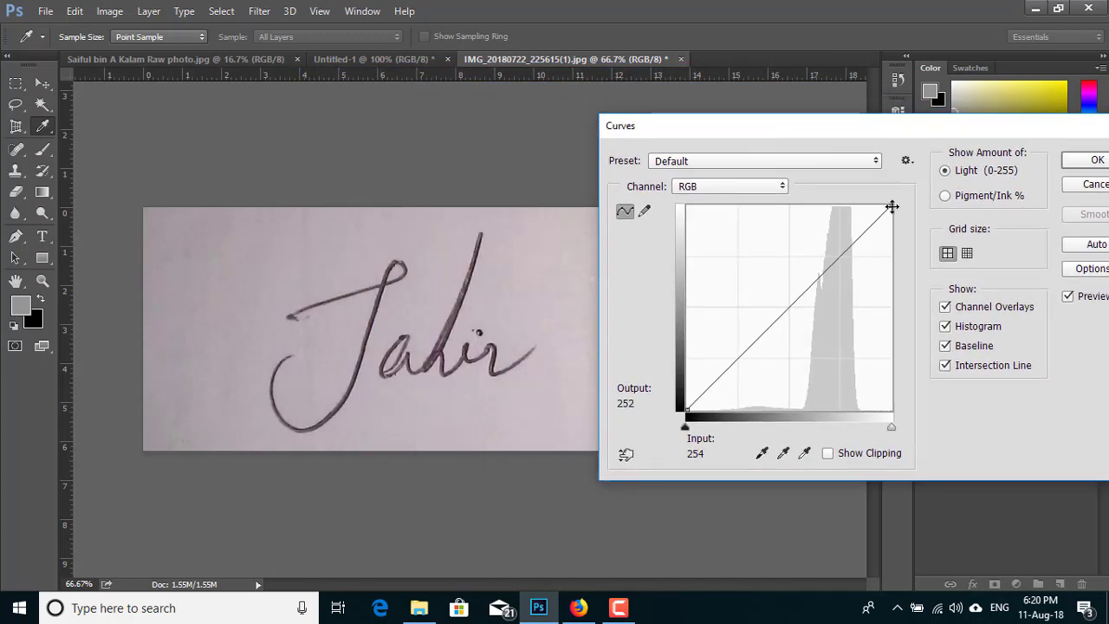
mouse_move(892, 206)
left_mouse_down()
mouse_move(819, 206)
mouse_move(812, 193)
left_mouse_up()
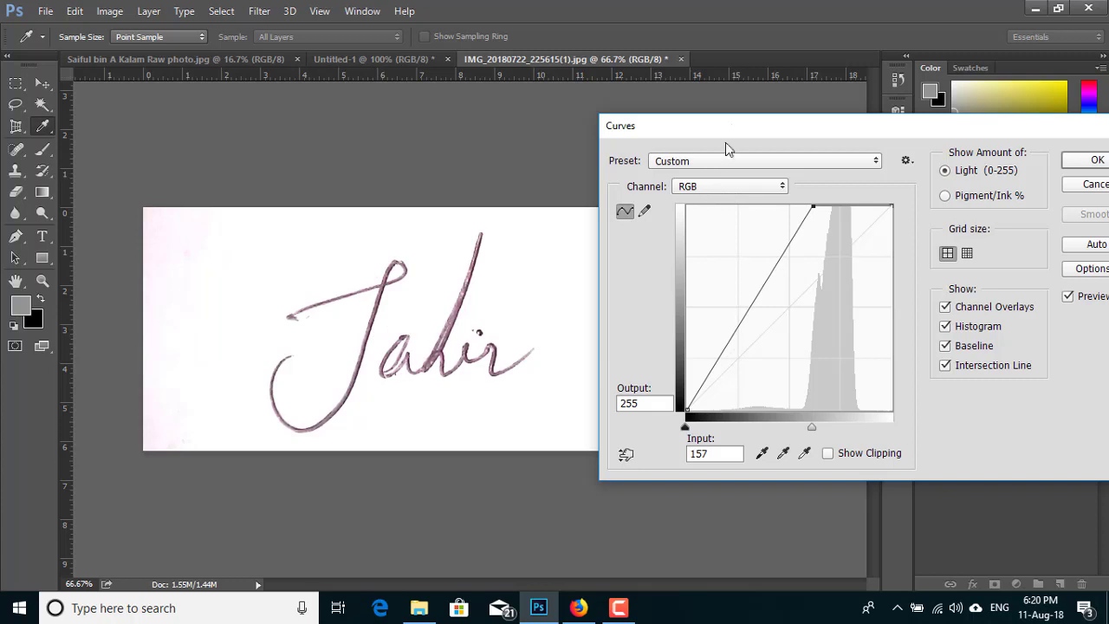
mouse_move(728, 134)
left_mouse_down()
mouse_move(1032, 137)
mouse_move(805, 118)
left_mouse_up()
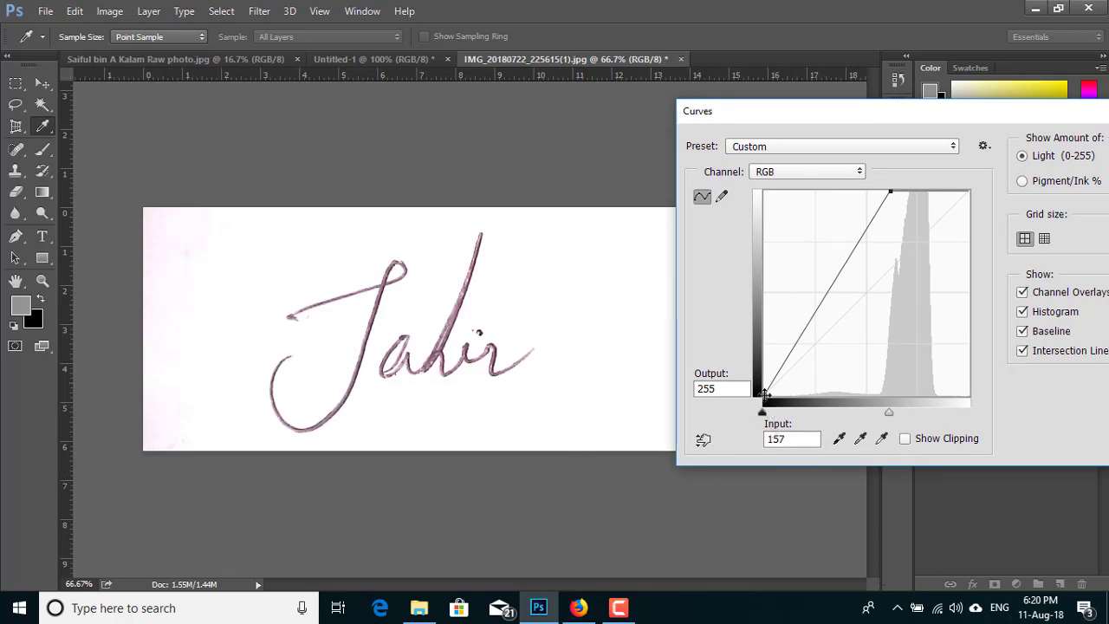
left_click_drag(765, 399, 824, 401)
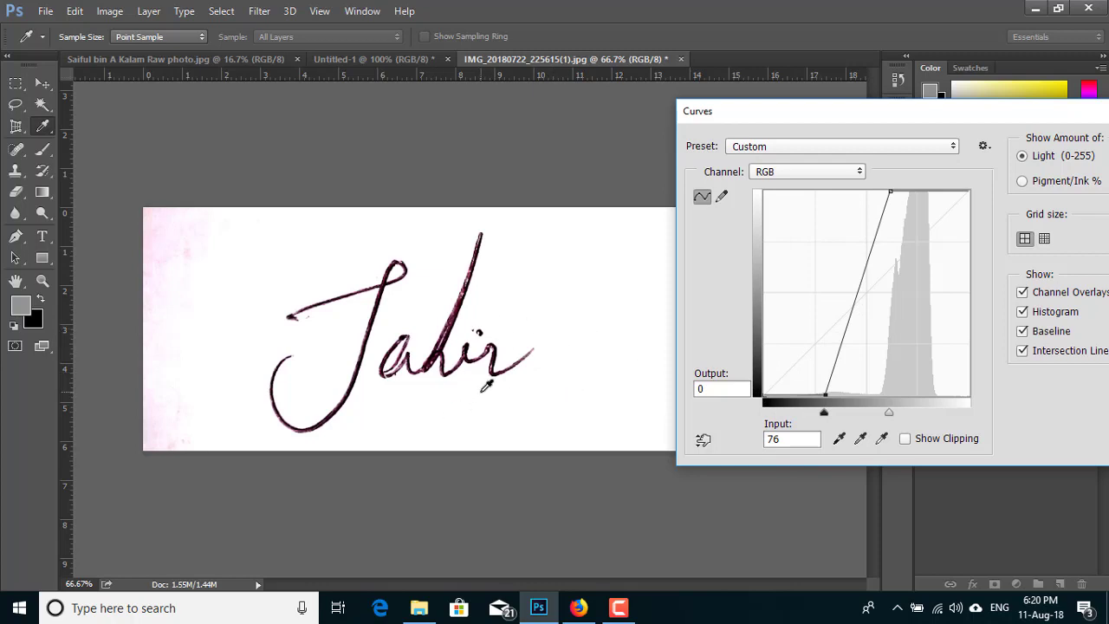
left_click_drag(933, 113, 684, 121)
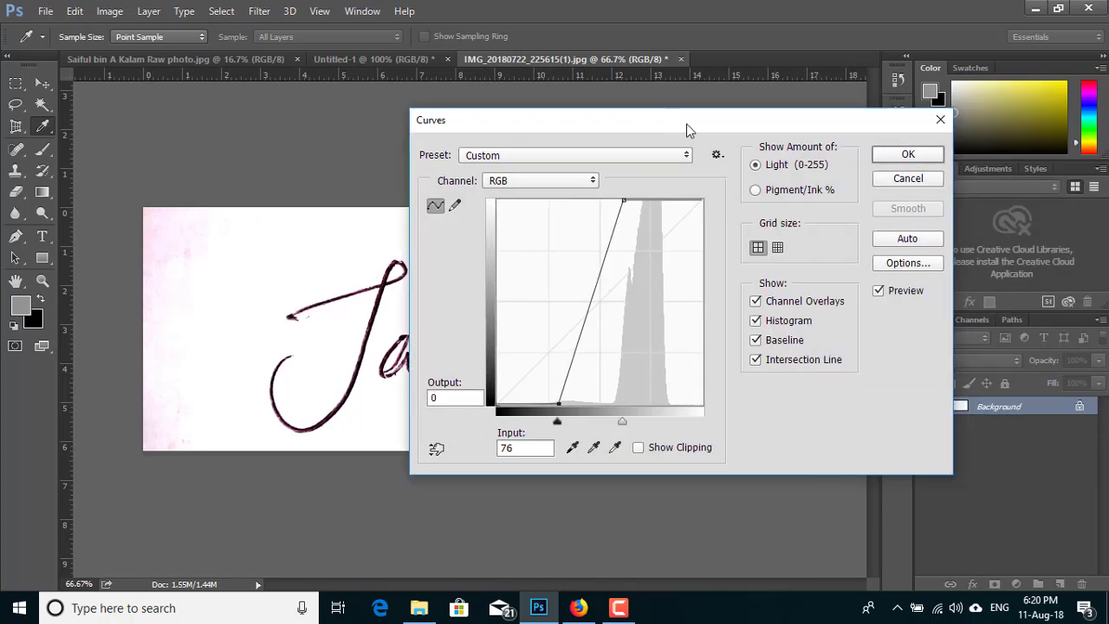
left_click(917, 155)
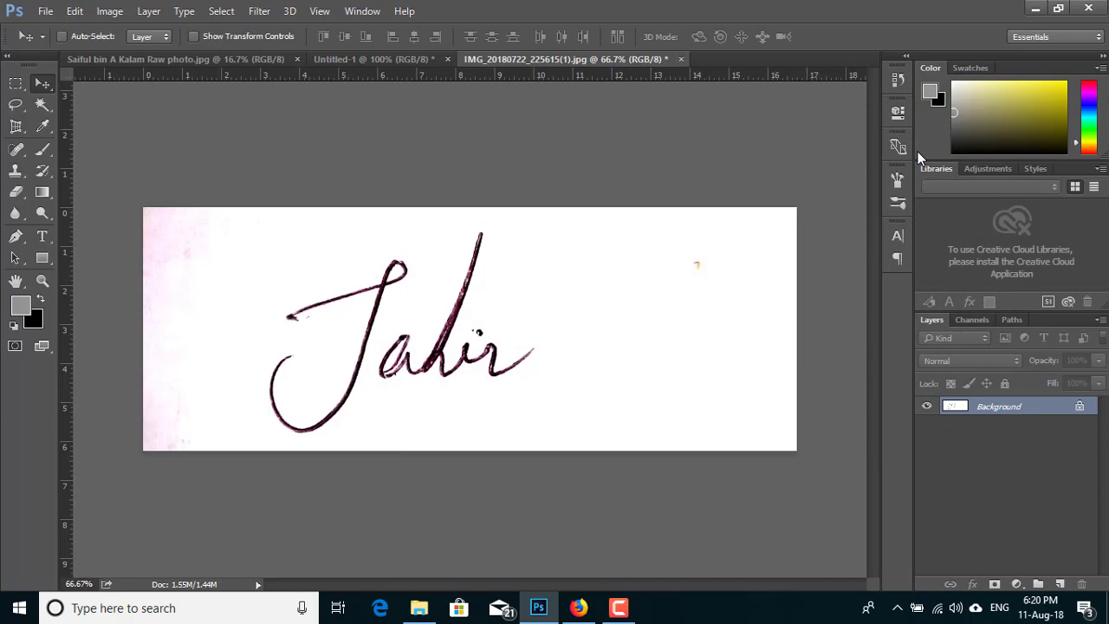
Compare the signature before and after Curves, ending with the adjustment applied.
key("ctrl+z")
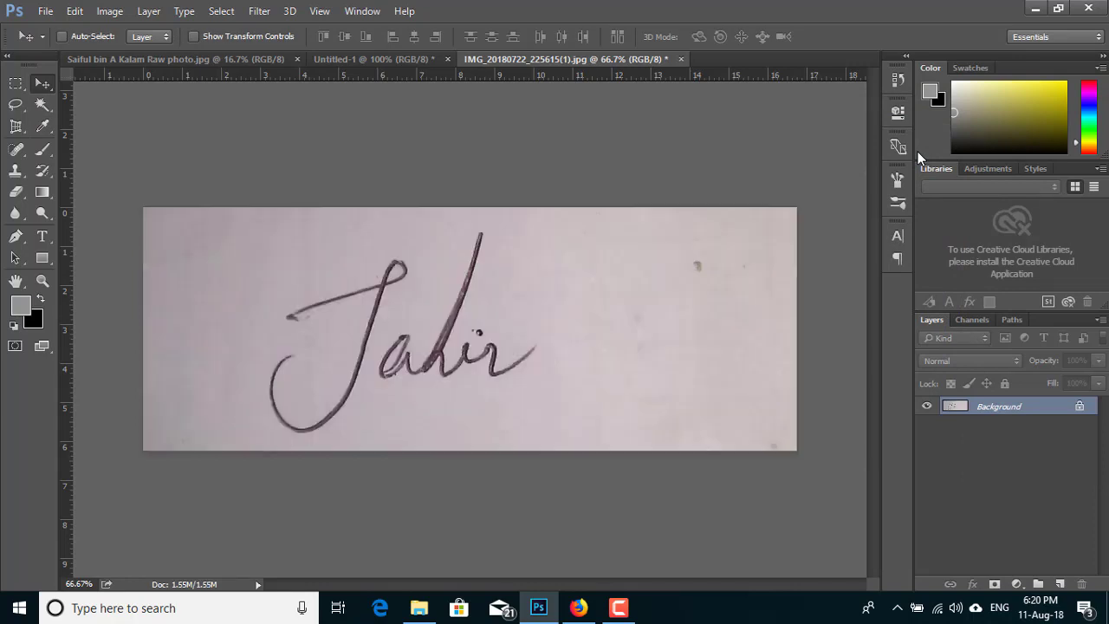
key("ctrl+z")
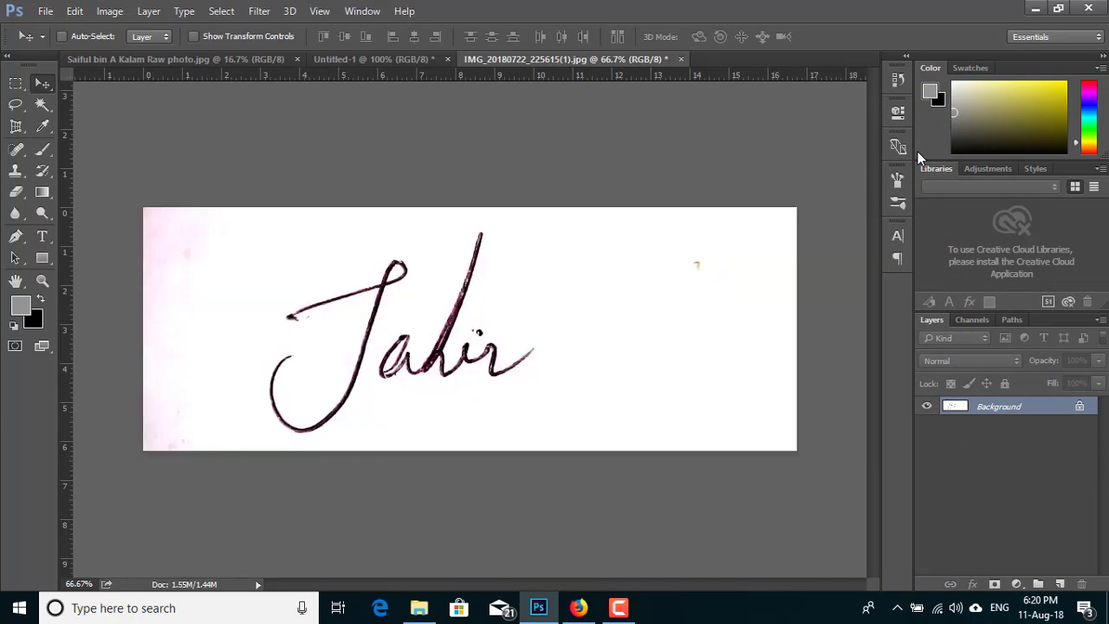
key("ctrl+z")
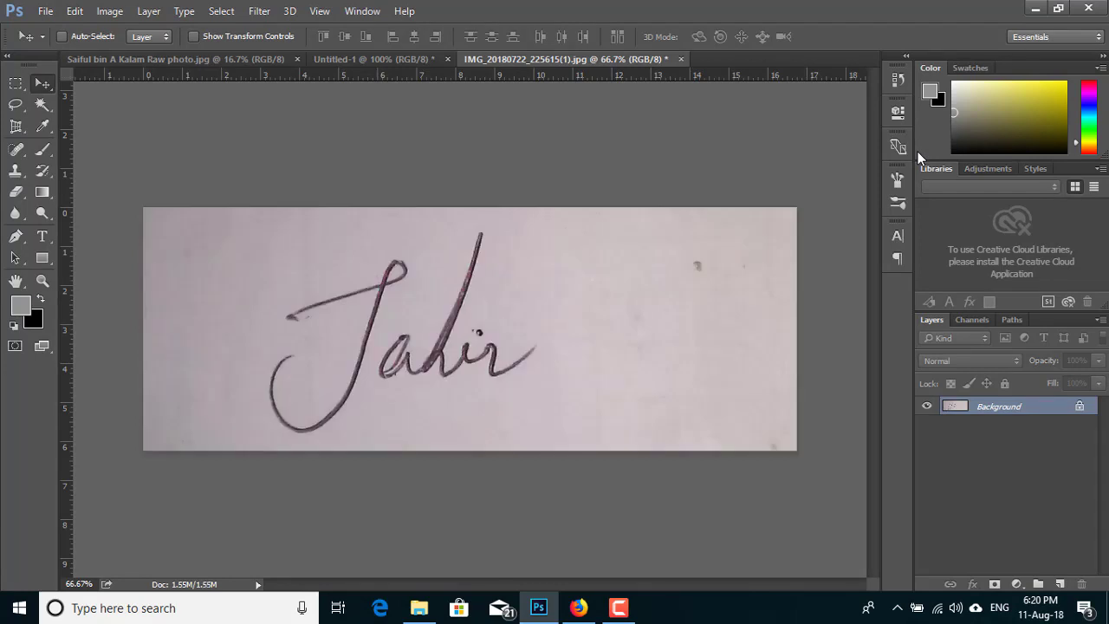
key("ctrl+z")
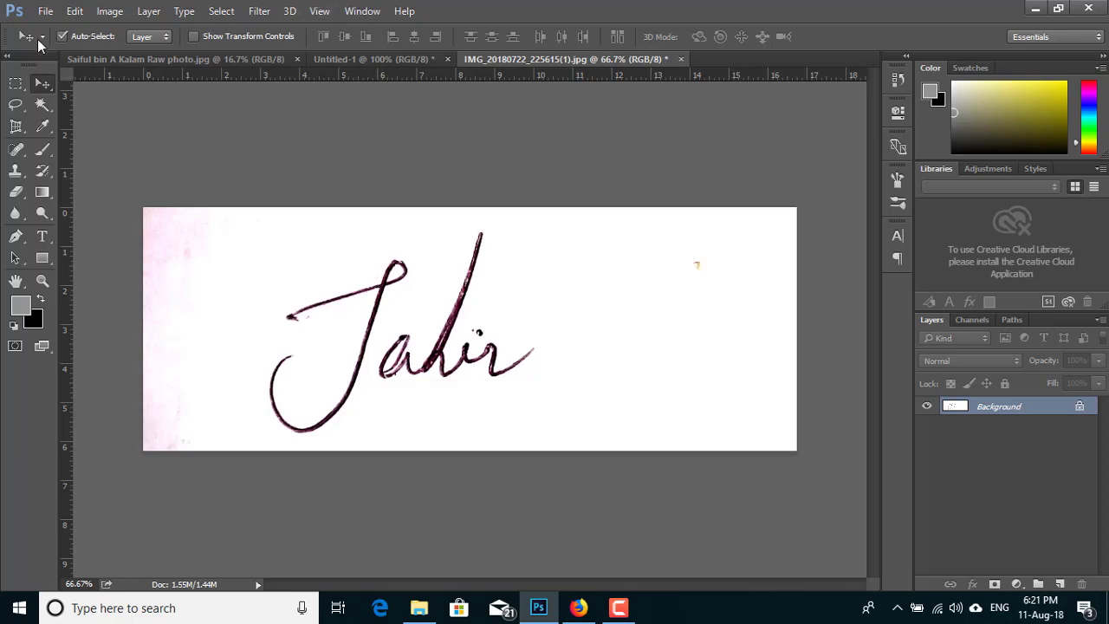
Create a new document 300 px wide and 80 px high at 300 pixels/inch.
left_click(45, 10)
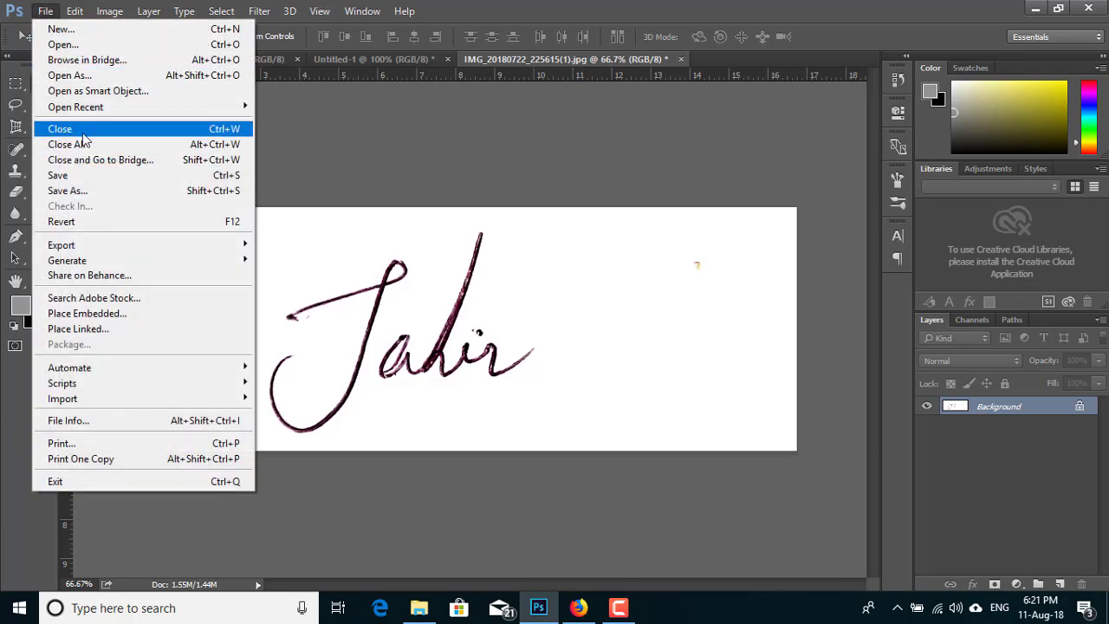
left_click(78, 31)
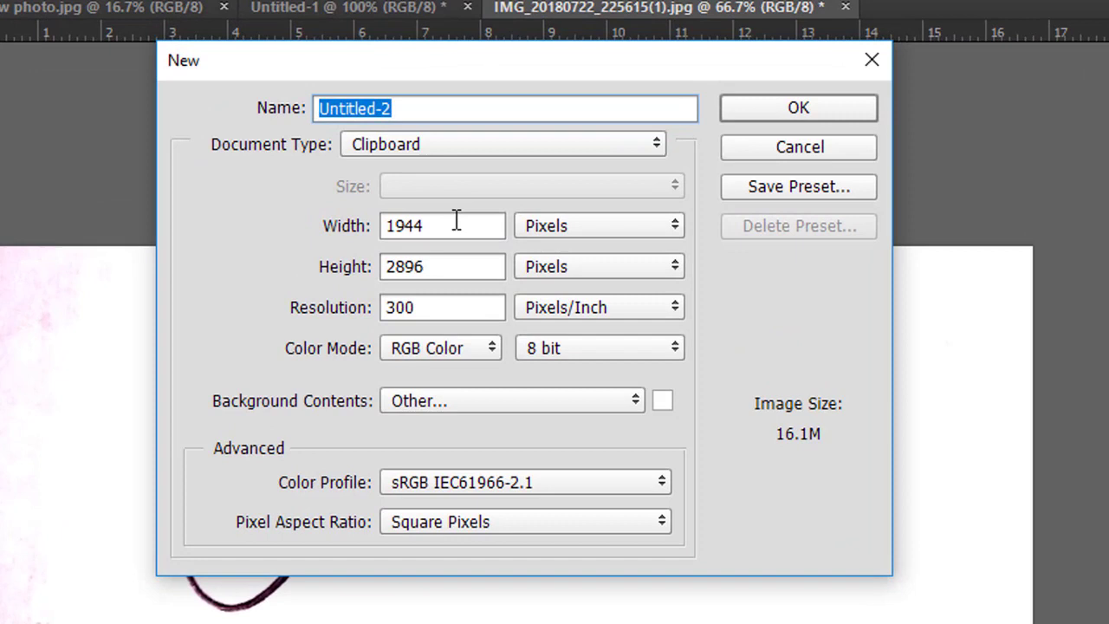
left_click_drag(433, 195, 338, 181)
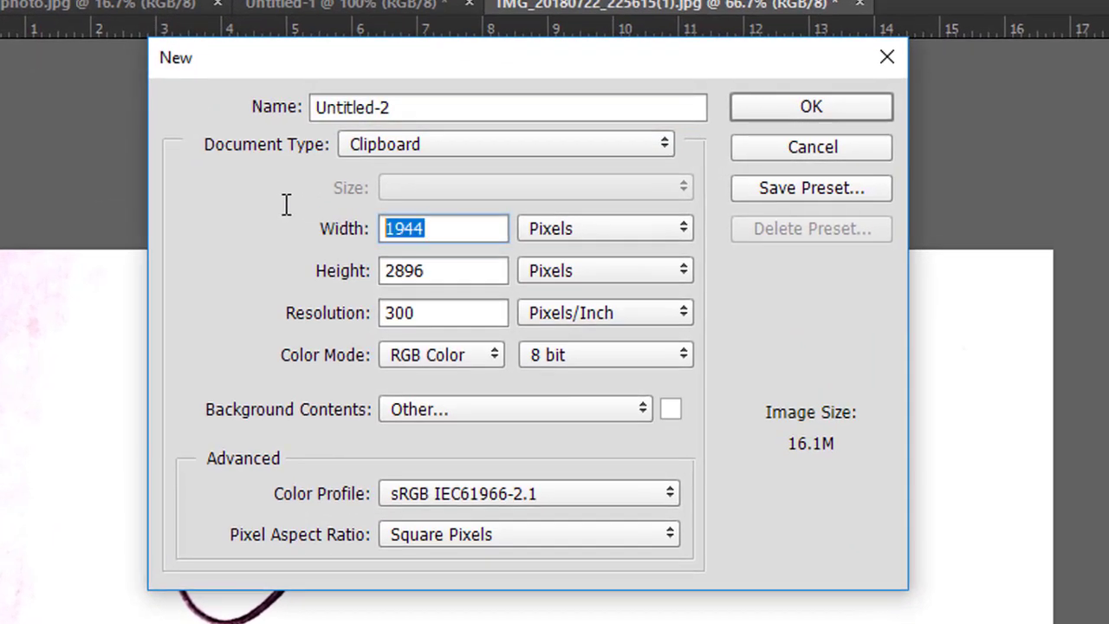
type("300")
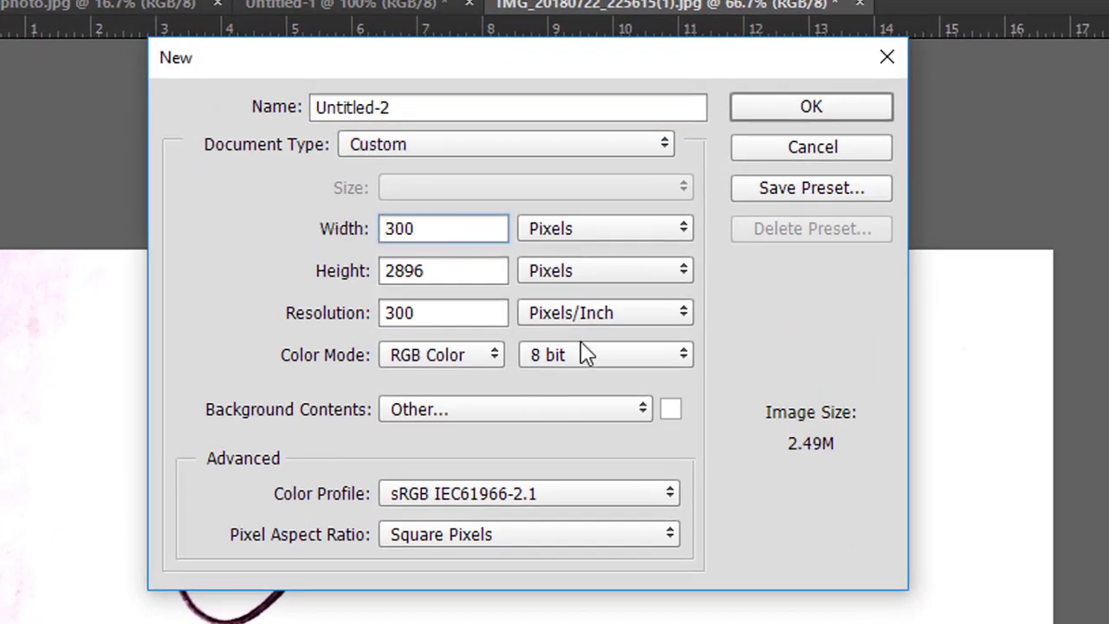
left_click_drag(440, 269, 313, 266)
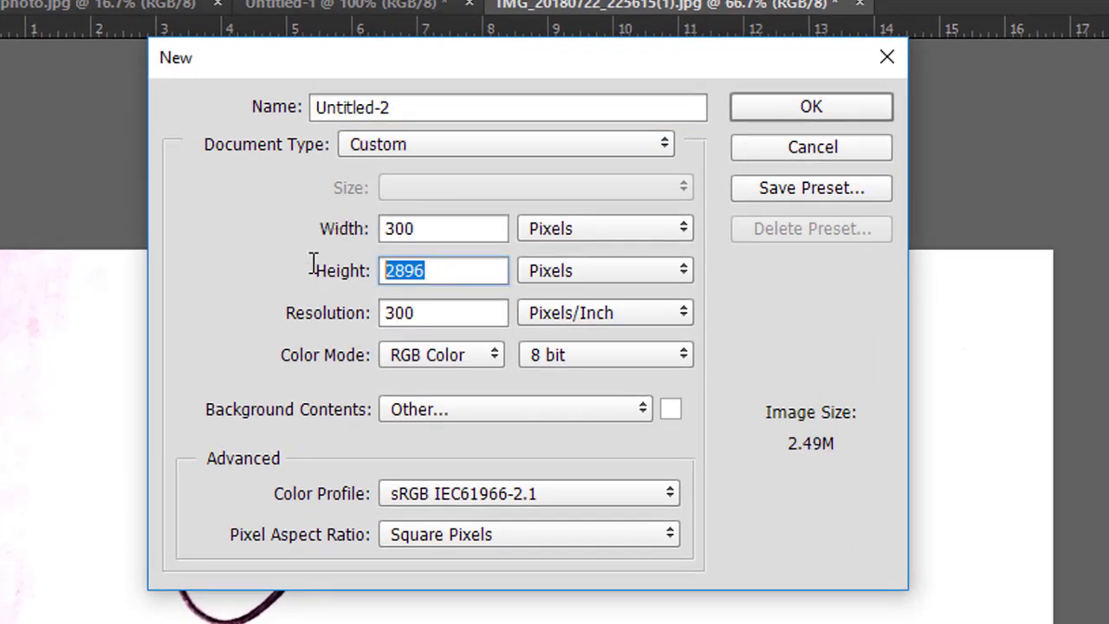
type("80")
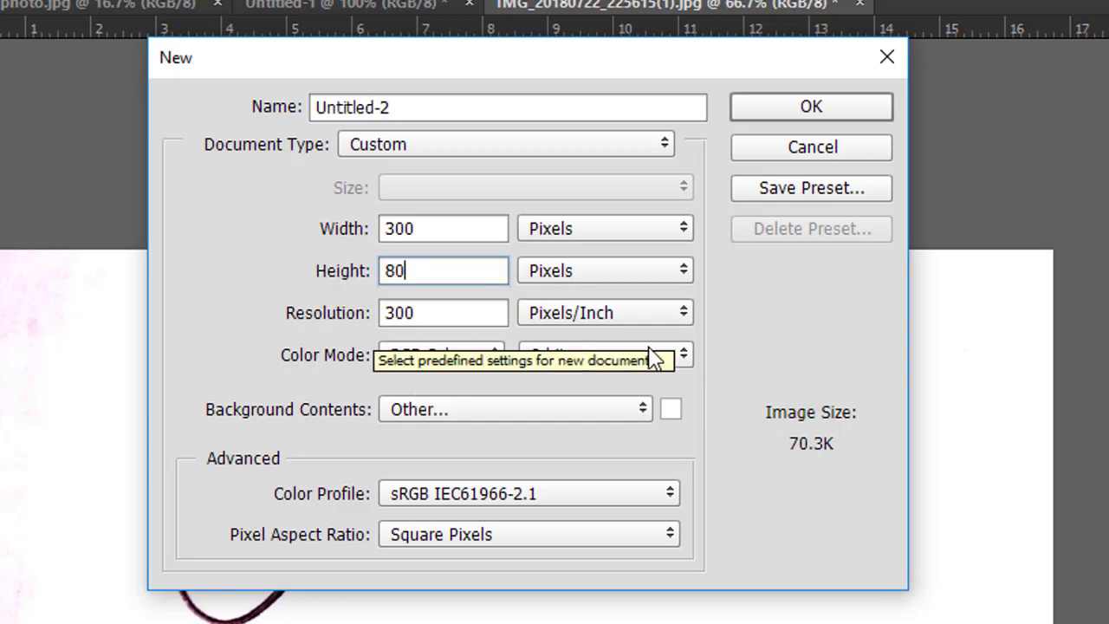
left_click(819, 117)
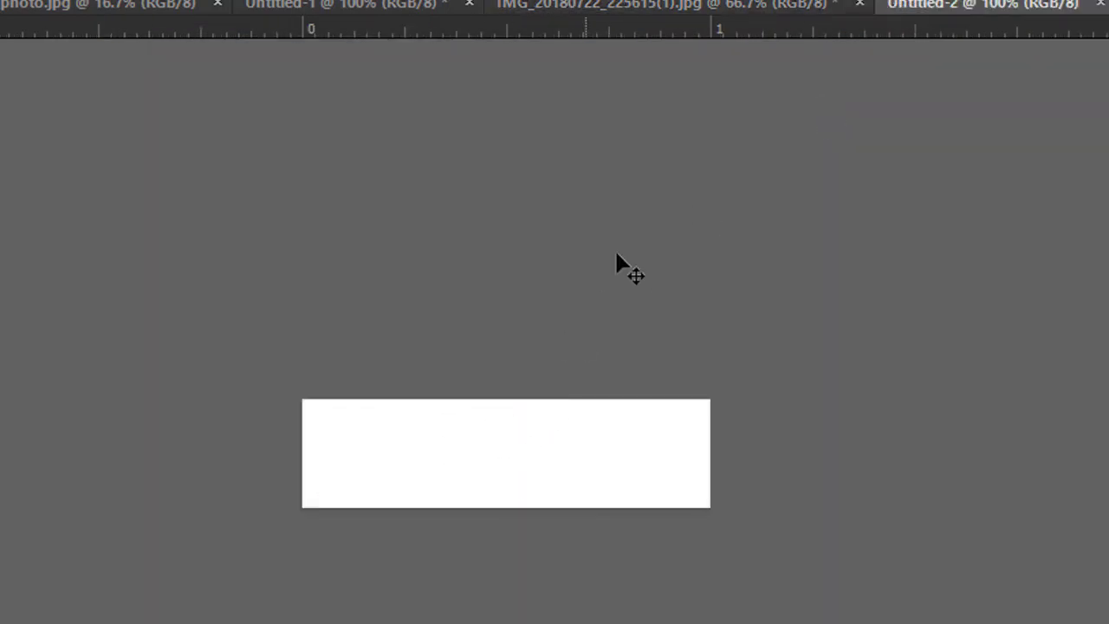
Drag the signature onto the Untitled-2 canvas and scale it down to roughly 58%.
left_click(646, 5)
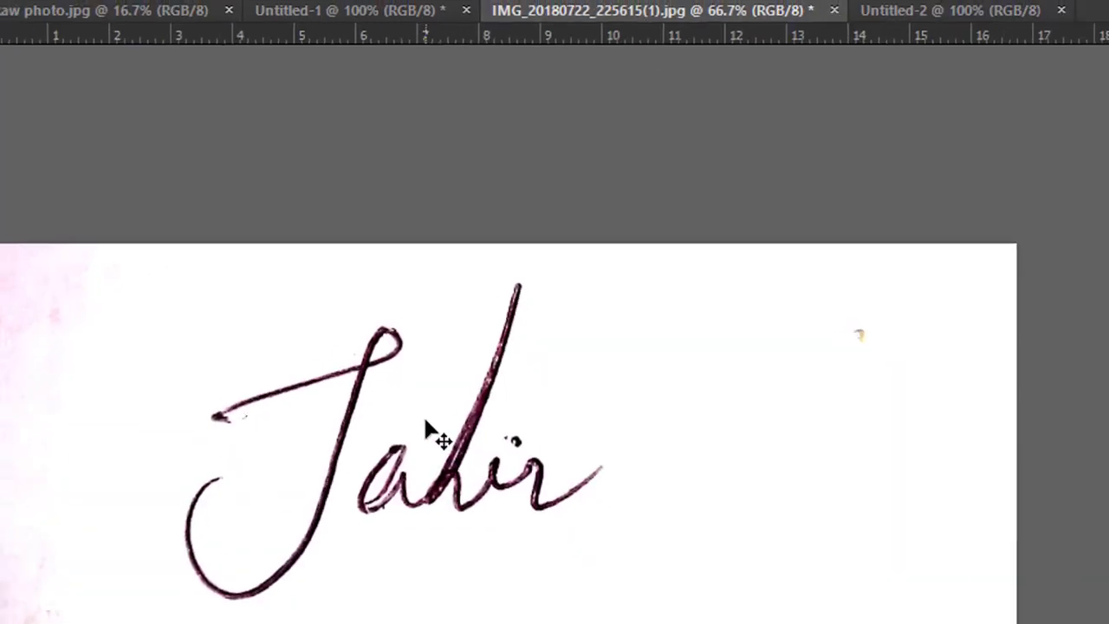
left_click_drag(425, 424, 726, 63)
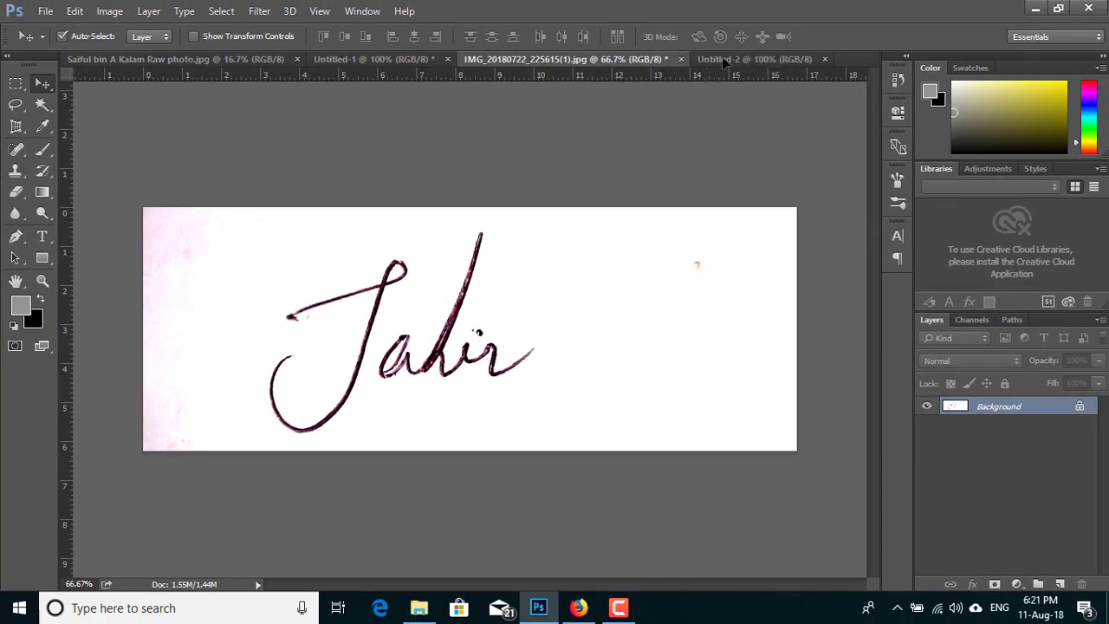
mouse_move(726, 62)
left_mouse_down()
mouse_move(487, 320)
mouse_move(507, 326)
left_mouse_up()
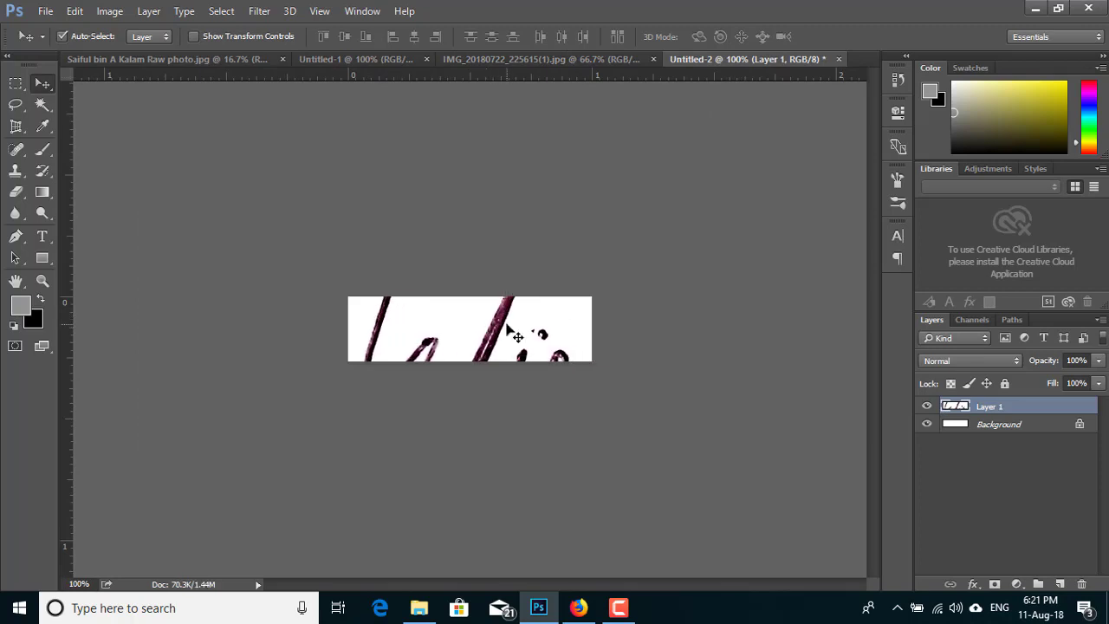
key("ctrl+t")
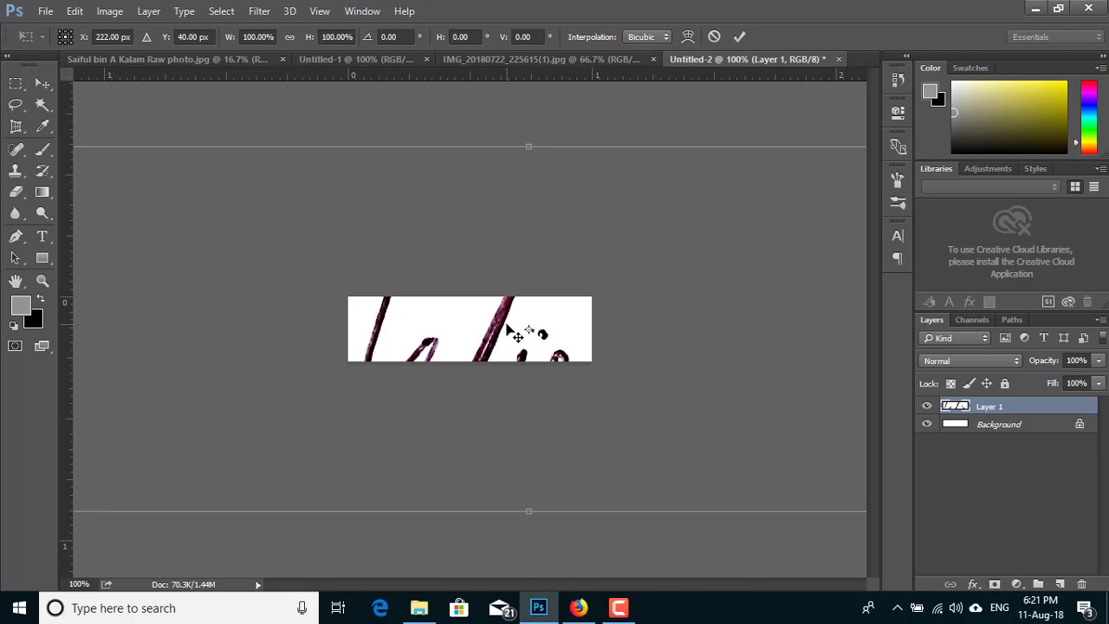
key("ctrl+minus")
key("ctrl+minus")
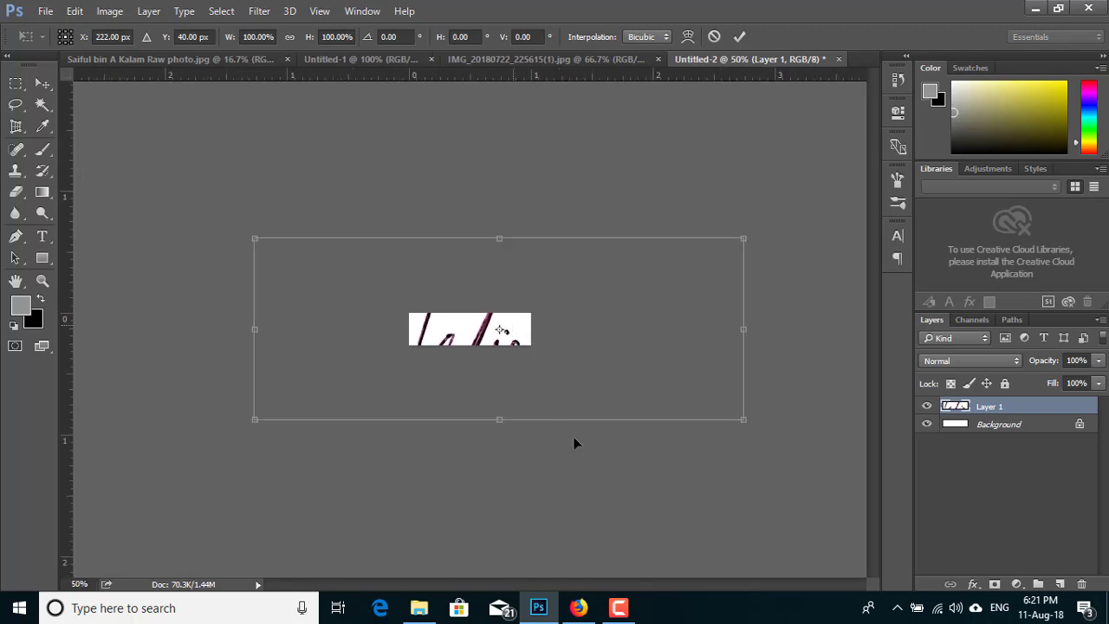
left_click_drag(744, 420, 536, 355)
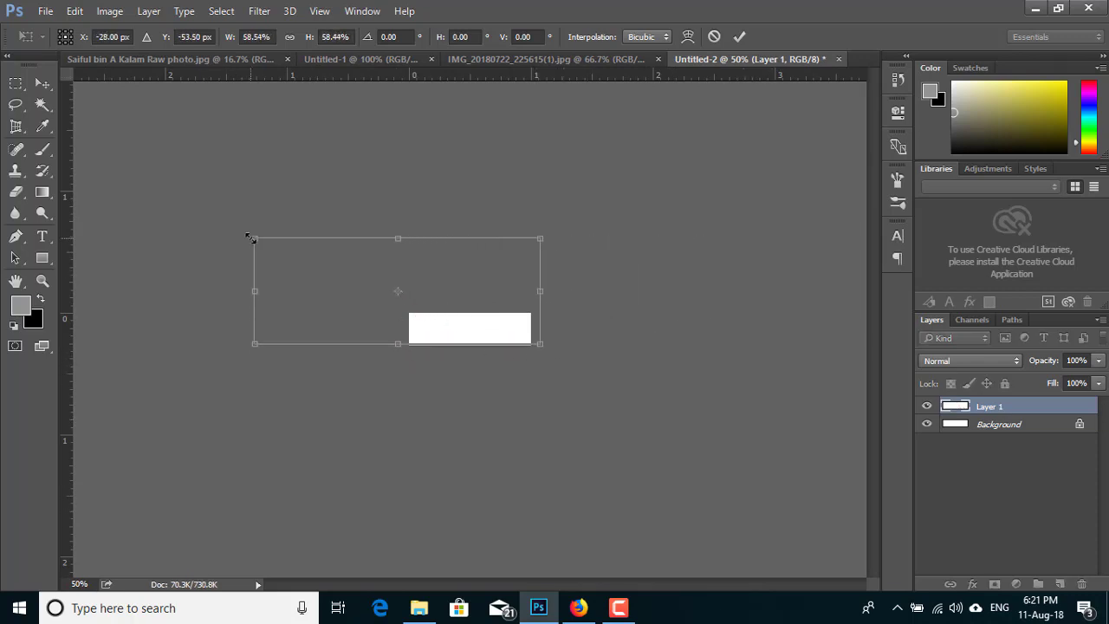
mouse_move(251, 238)
left_mouse_down()
mouse_move(292, 260)
mouse_move(390, 351)
left_mouse_up()
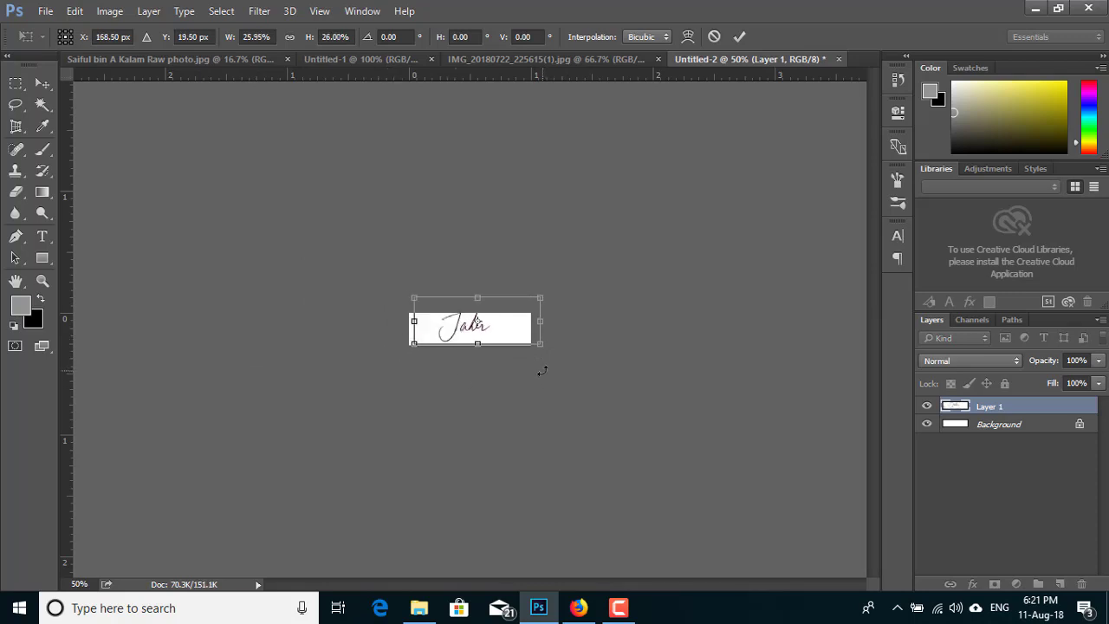
Shrink the signature to about 19%, centre it on the canvas and commit the transform.
key("ctrl+plus")
key("ctrl+plus")
key("ctrl+plus")
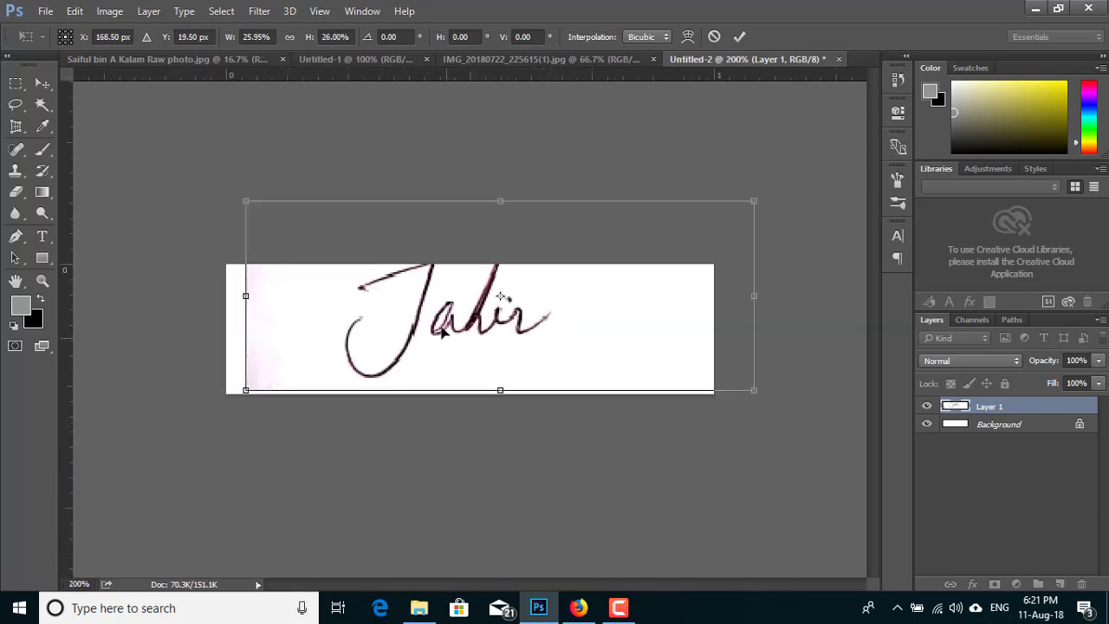
key("Left")
key("Left")
key("Left")
key("Down")
key("Down")
key("Down")
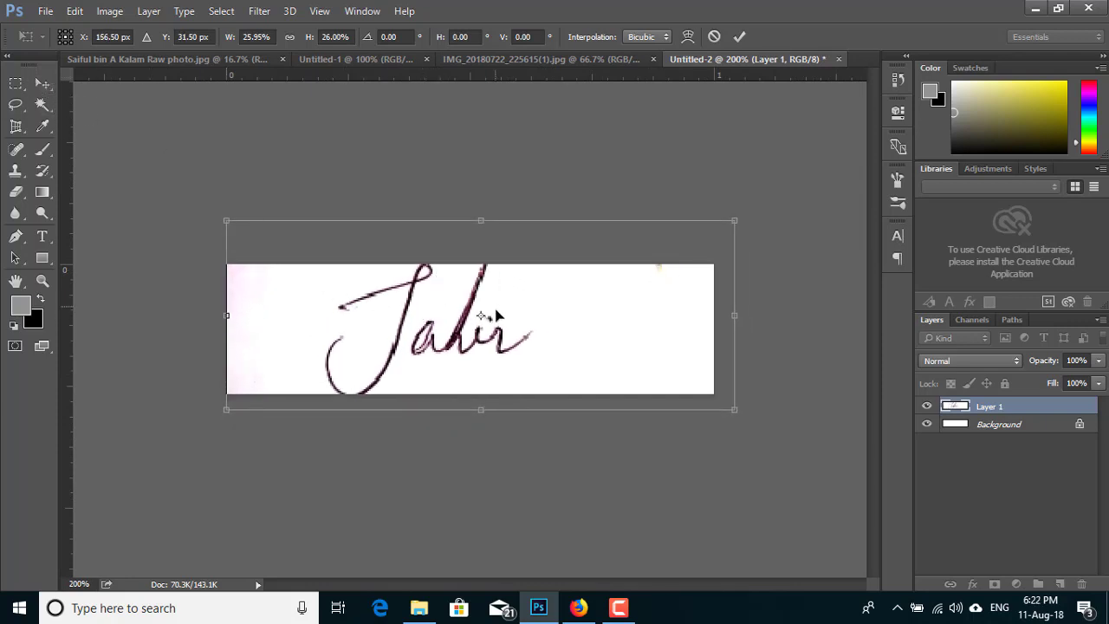
left_click_drag(492, 308, 491, 315)
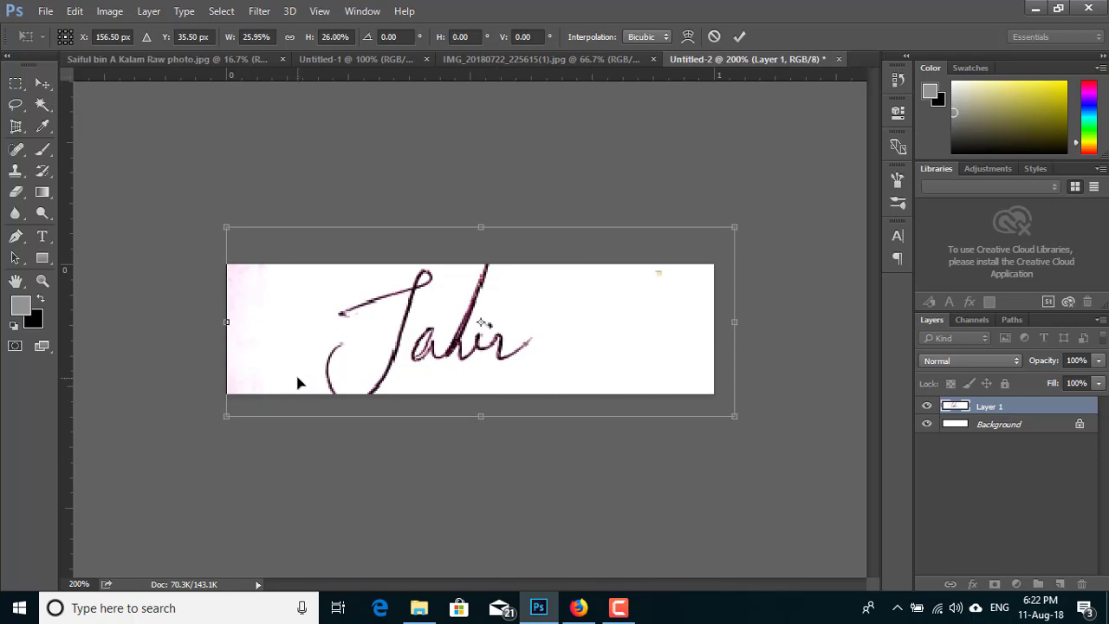
left_click_drag(224, 416, 263, 401)
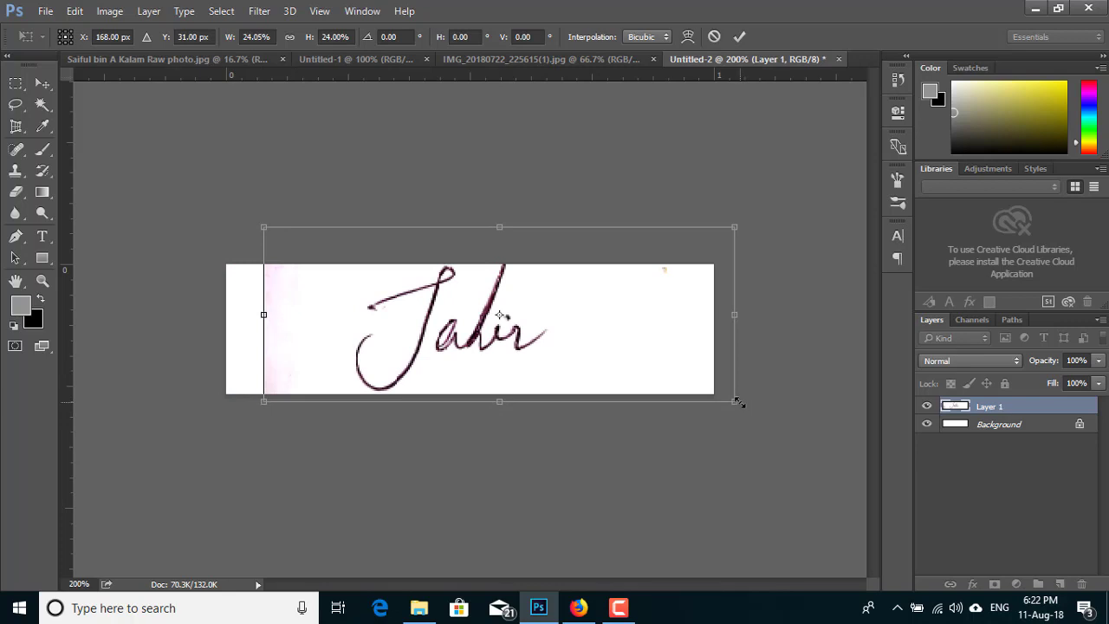
left_click_drag(736, 402, 700, 389)
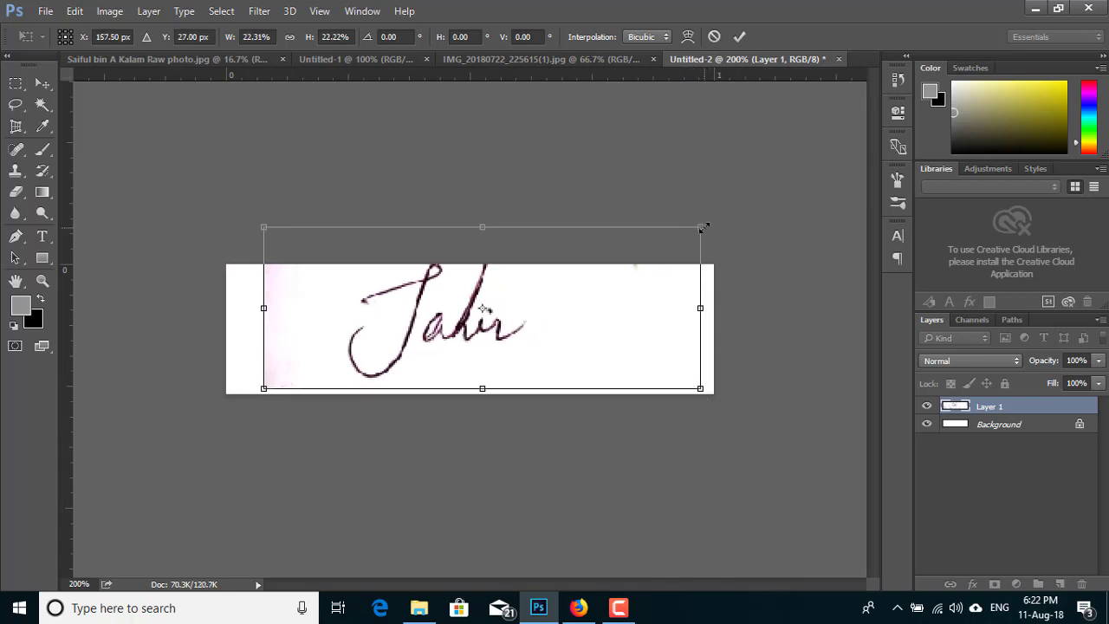
left_click_drag(703, 227, 639, 250)
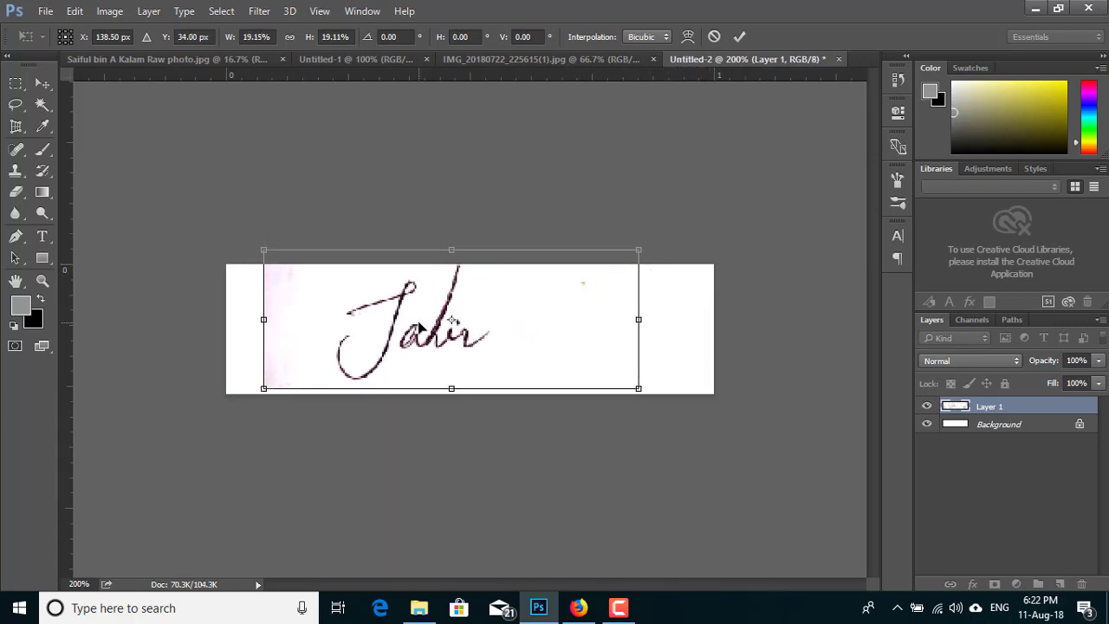
left_click_drag(418, 325, 465, 340)
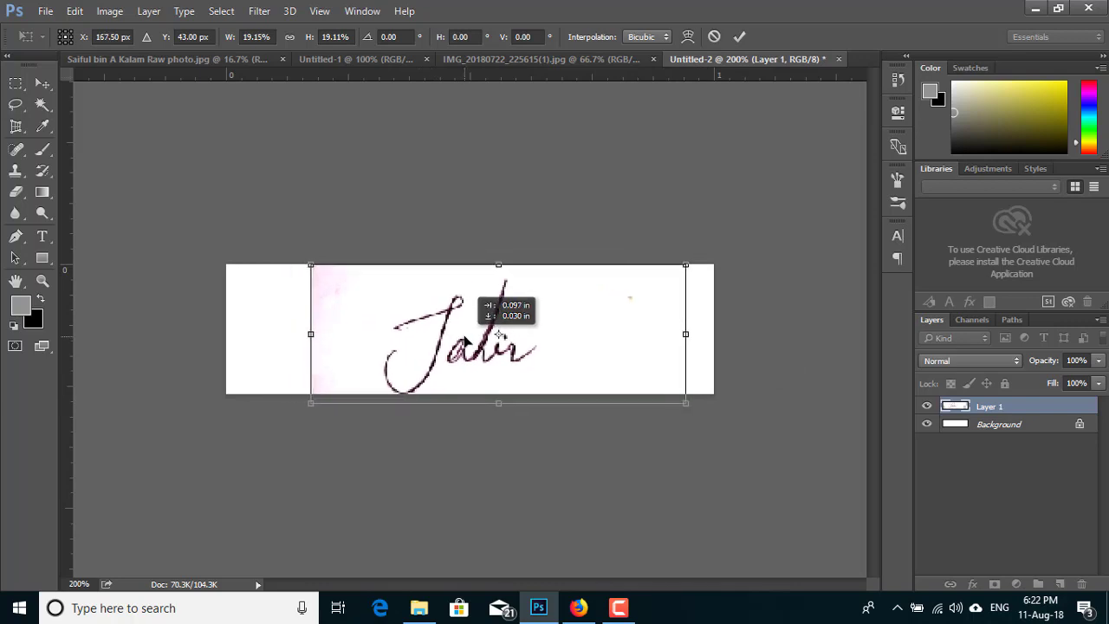
key("Return")
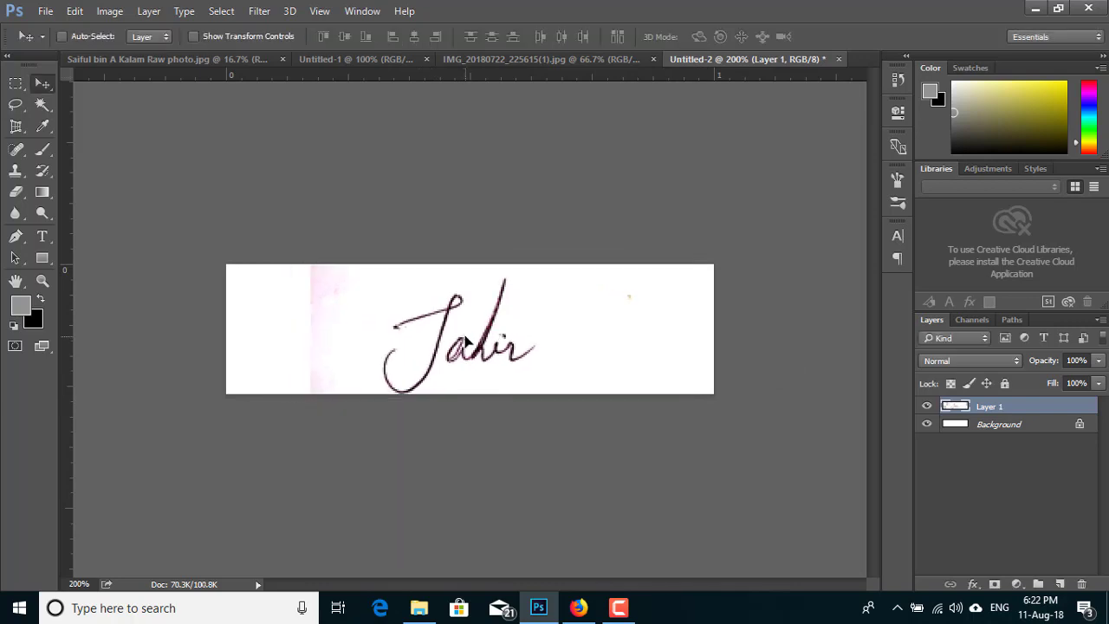
key("ctrl+plus")
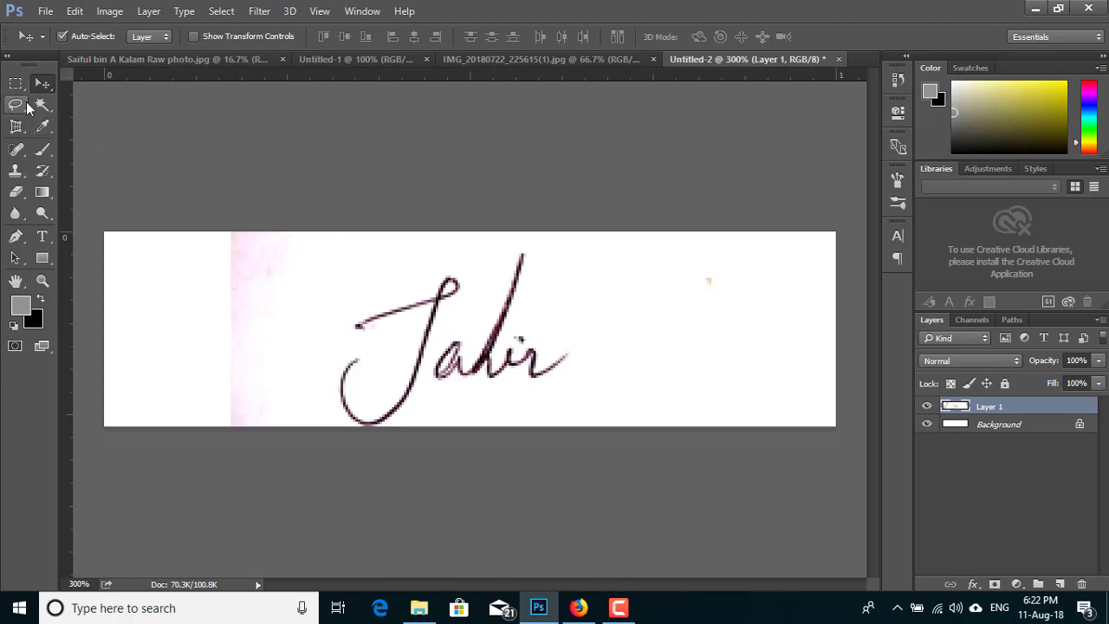
Clear the pink tint on the left edge to white and nudge the signature slightly upward.
left_click(16, 83)
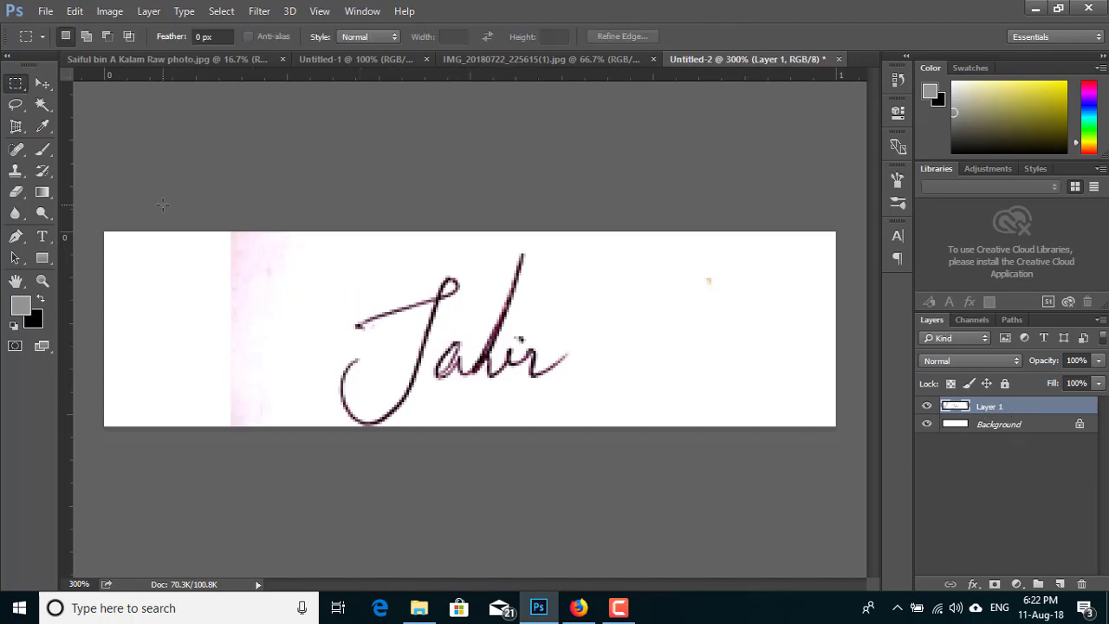
left_click_drag(162, 205, 328, 470)
left_click(328, 470)
key("ctrl+shift+d")
key("Delete")
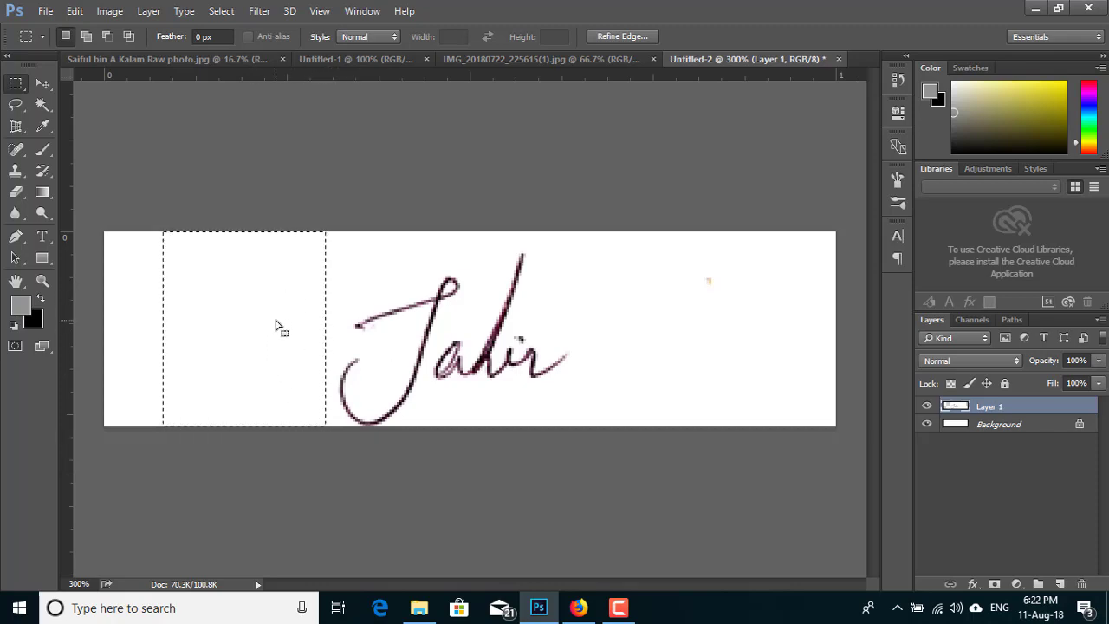
key("ctrl+d")
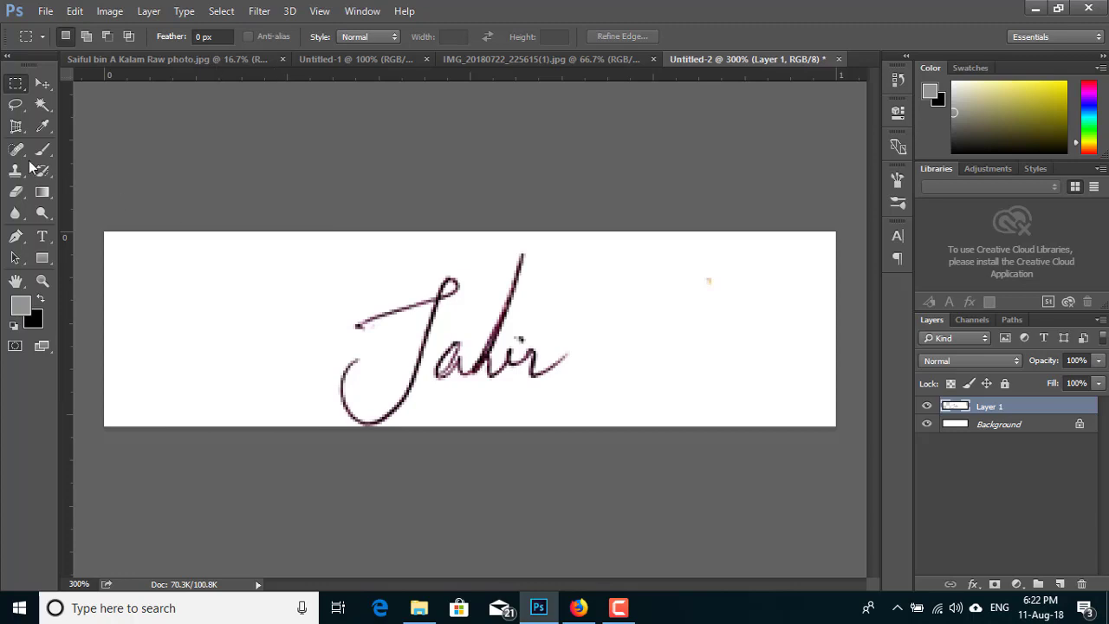
left_click(41, 81)
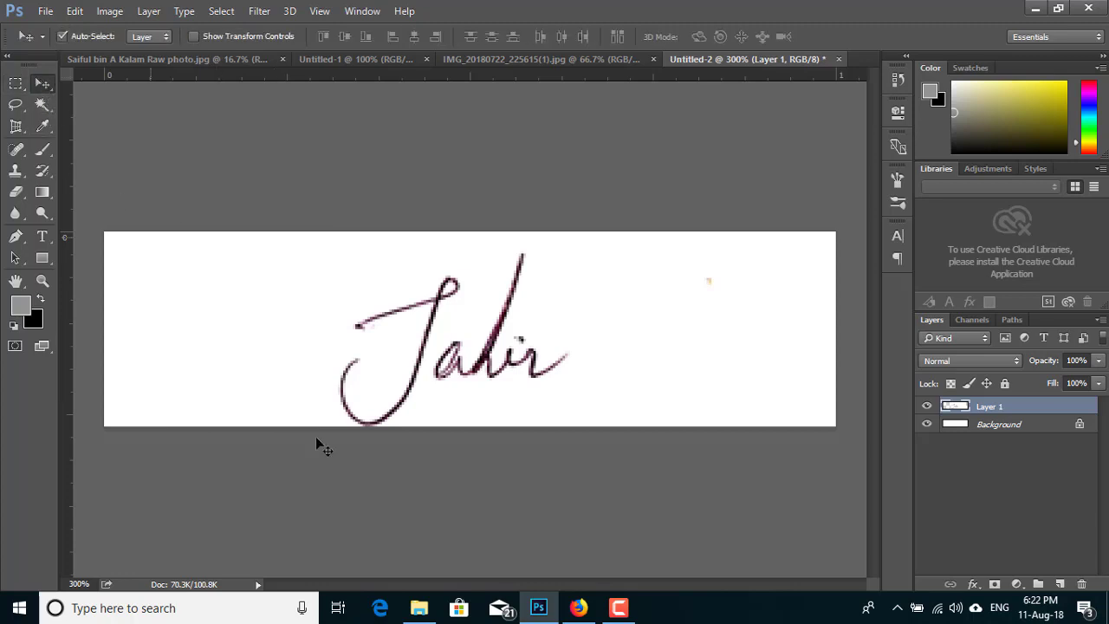
left_click_drag(527, 361, 529, 353)
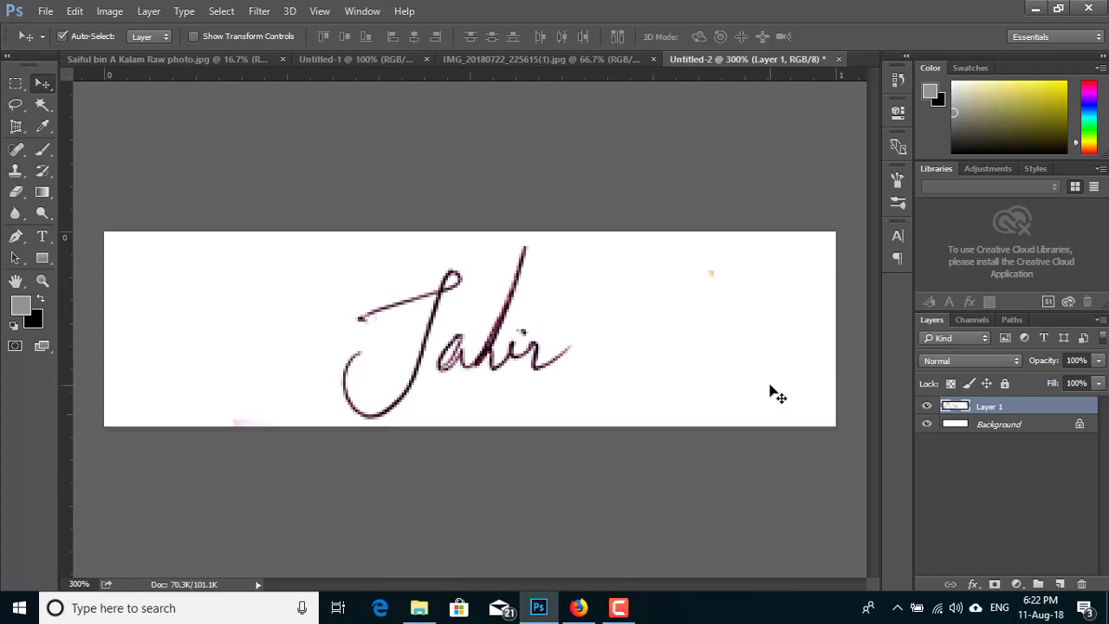
Save the canvas to the Desktop as a JPEG named 'sign'.
left_click(45, 11)
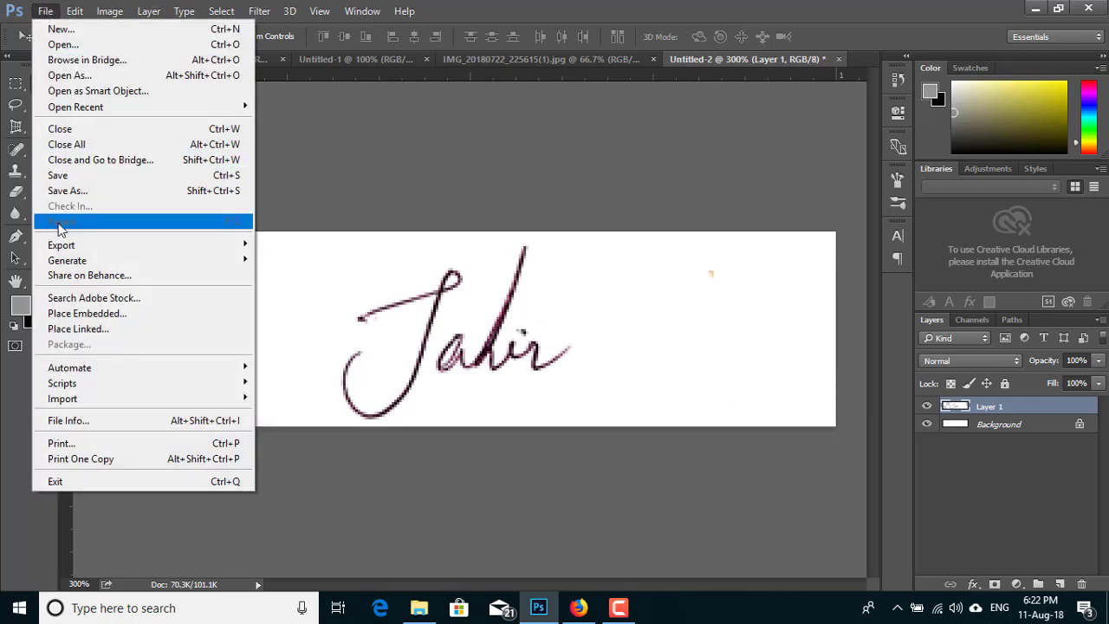
left_click(85, 191)
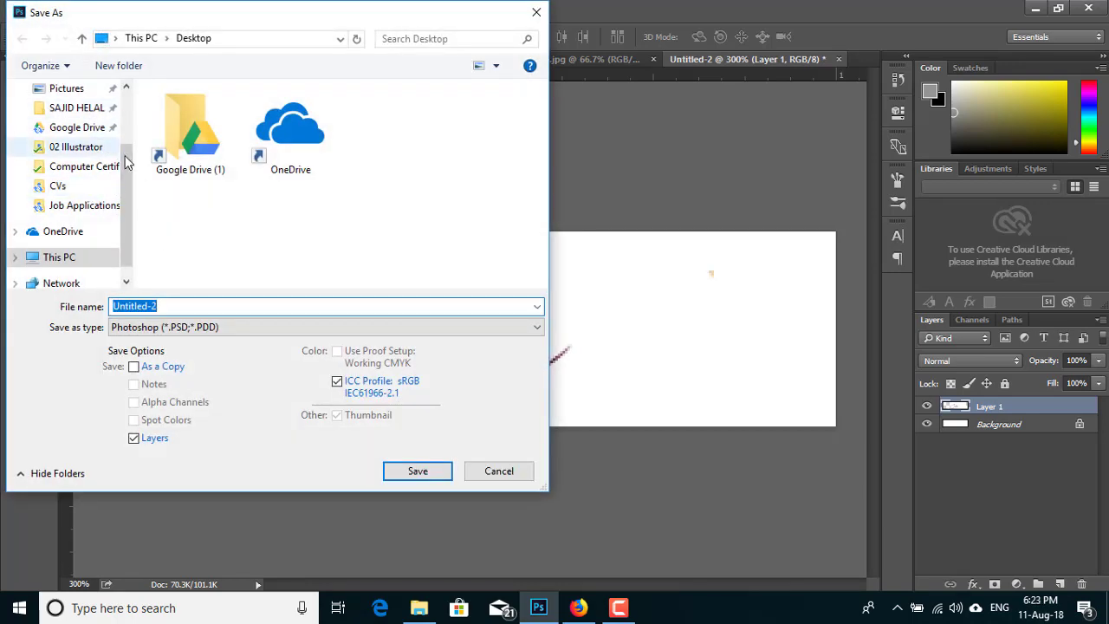
left_click_drag(126, 160, 141, 104)
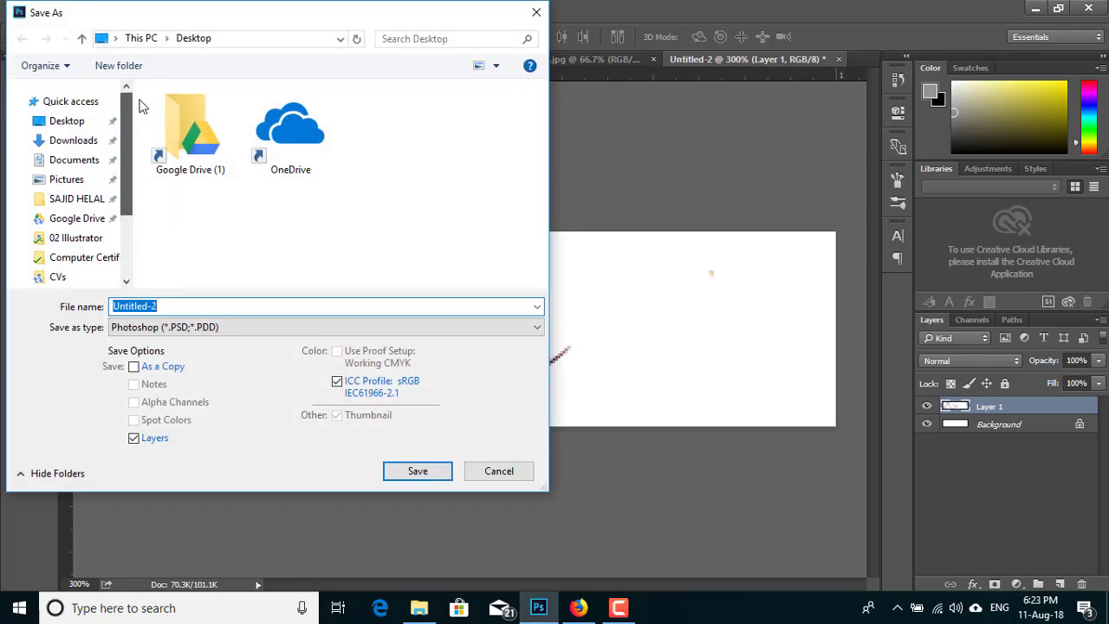
left_click(158, 328)
left_click(149, 453)
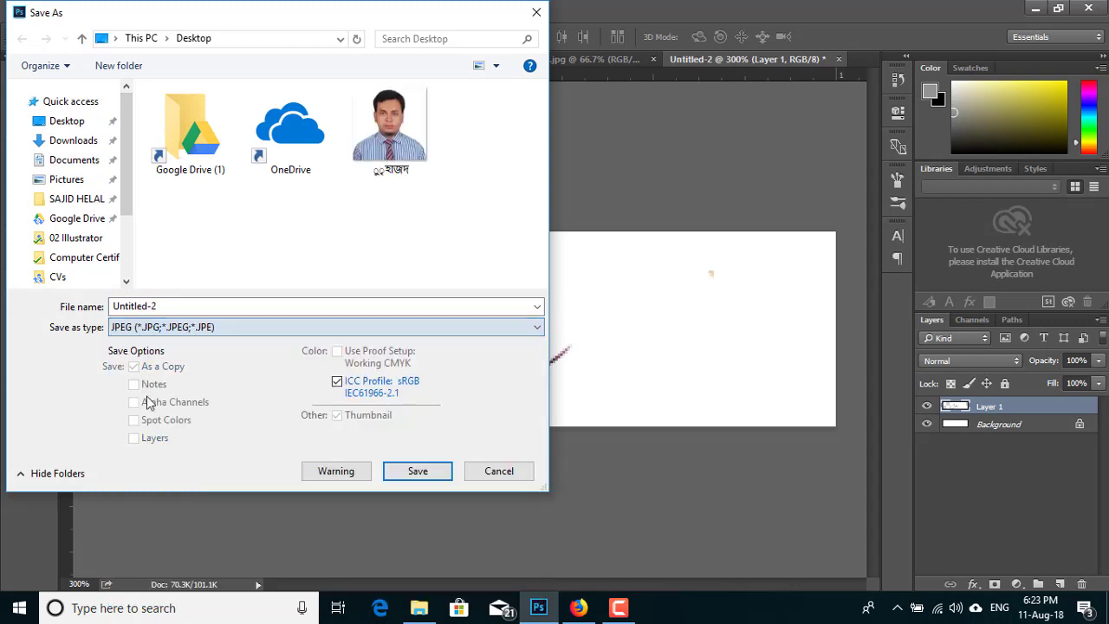
left_click(173, 308)
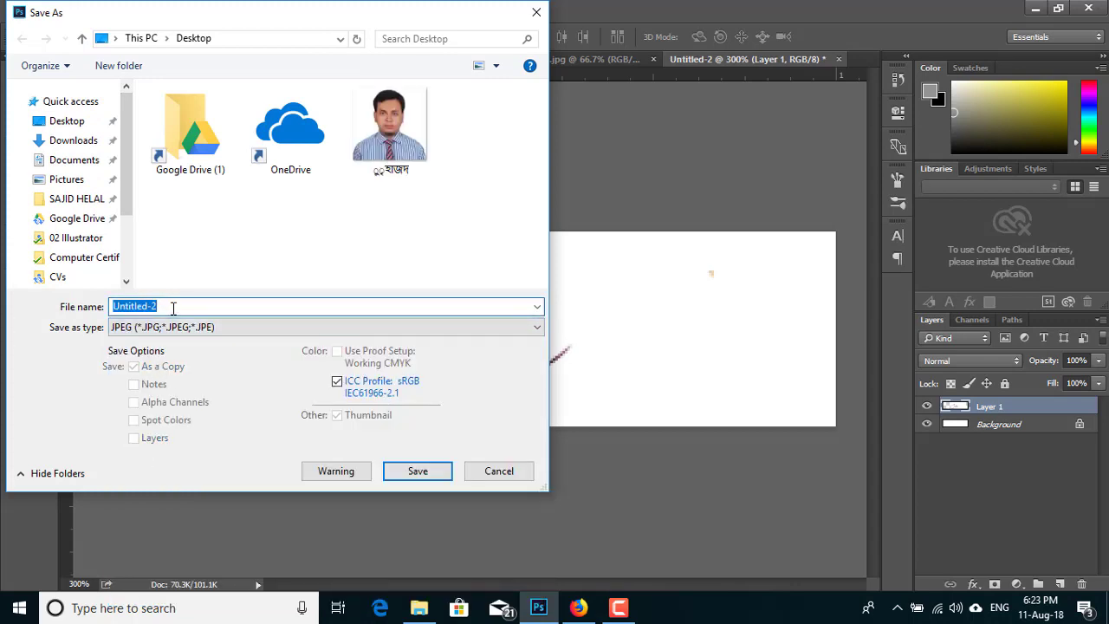
type("sign")
left_click(416, 469)
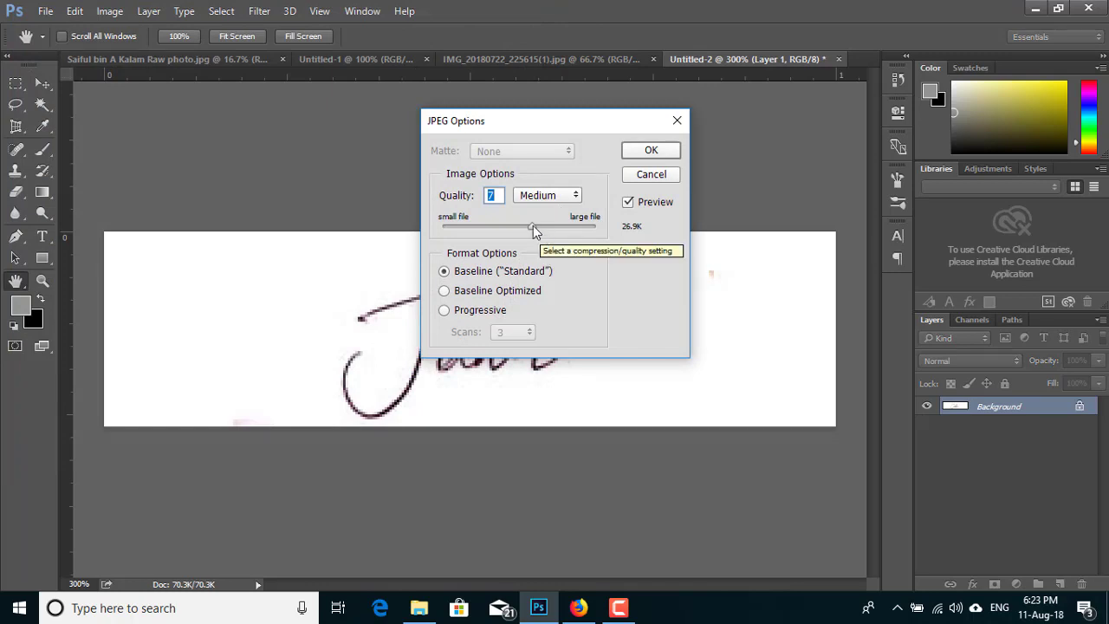
Set the JPEG quality to 7 (Medium) and confirm the options.
left_click_drag(532, 226, 714, 245)
left_click_drag(597, 227, 528, 225)
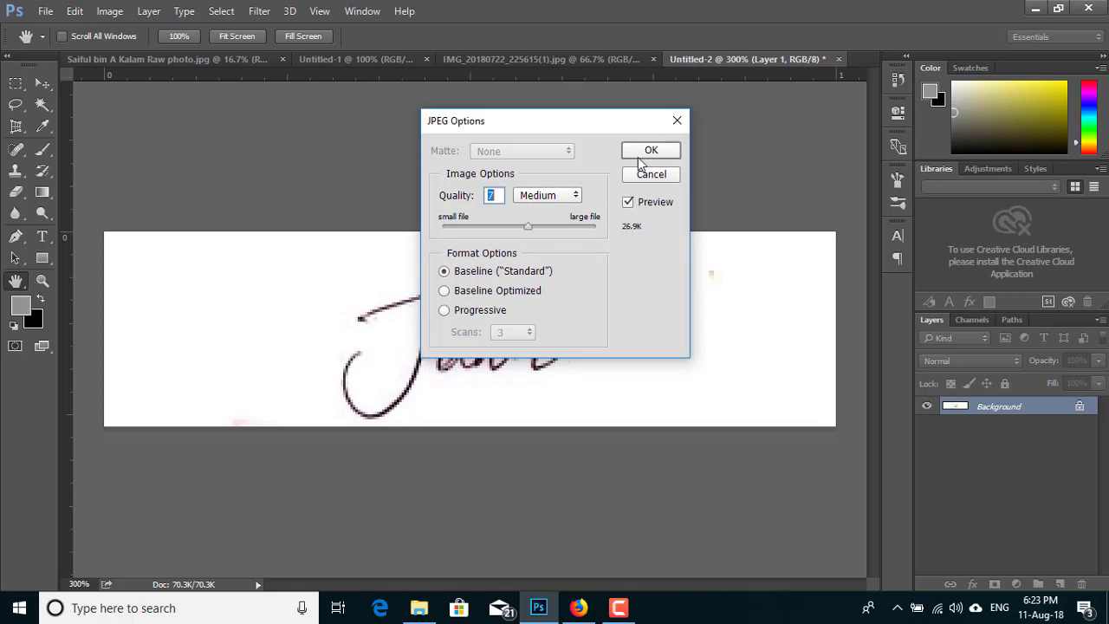
left_click(663, 152)
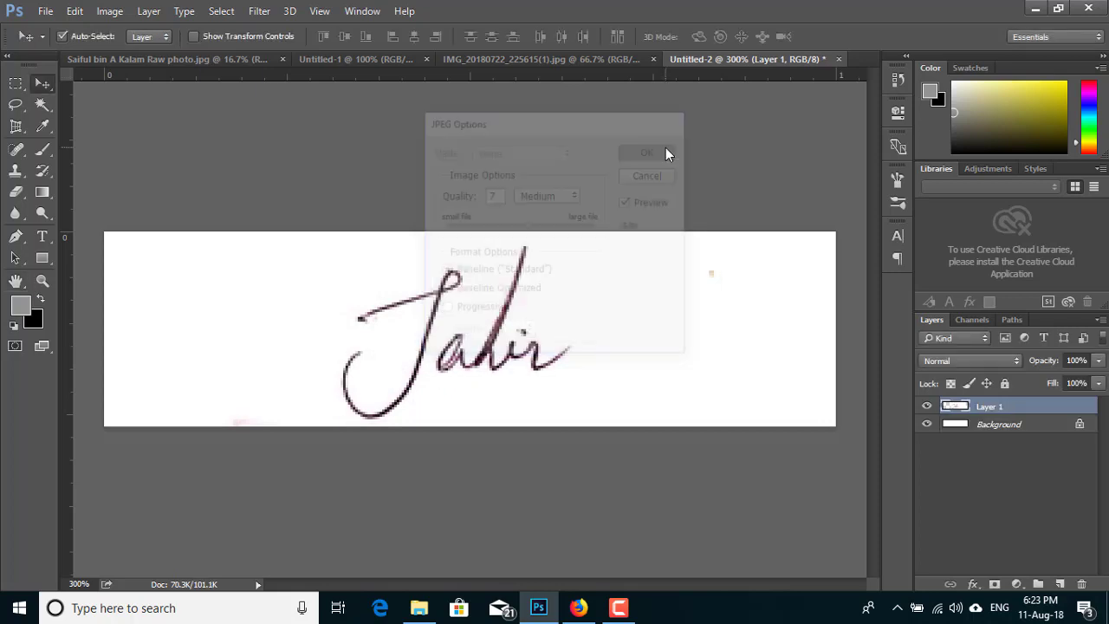
left_click(1034, 9)
Minimize File Explorer, check the new sign image and photo on the desktop, then return to Firefox.
left_click(1027, 8)
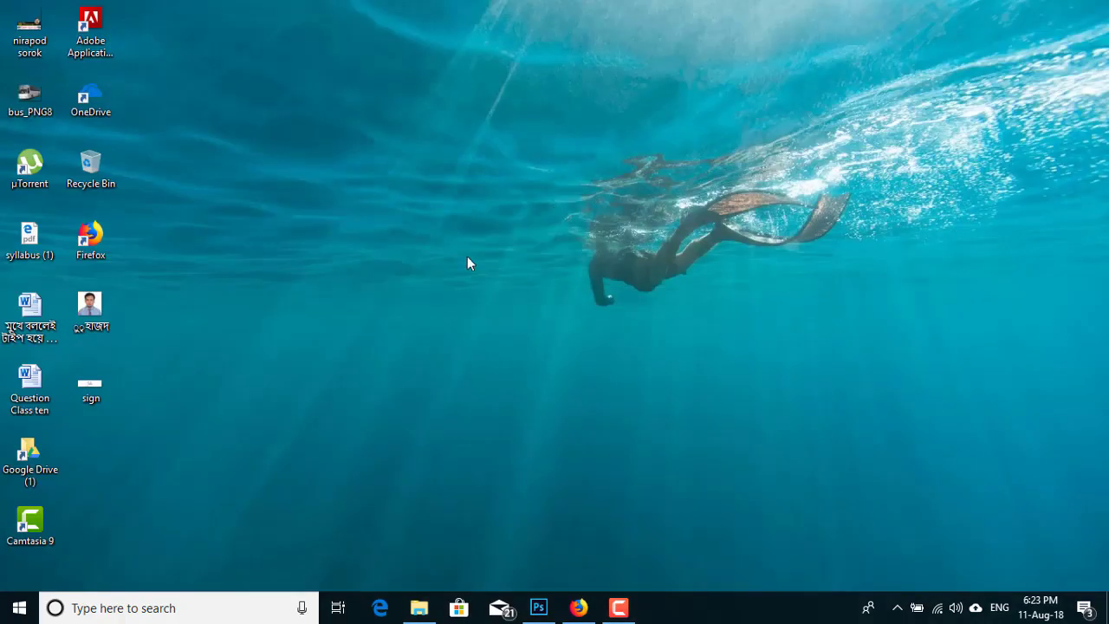
left_click(95, 392)
left_click(102, 312)
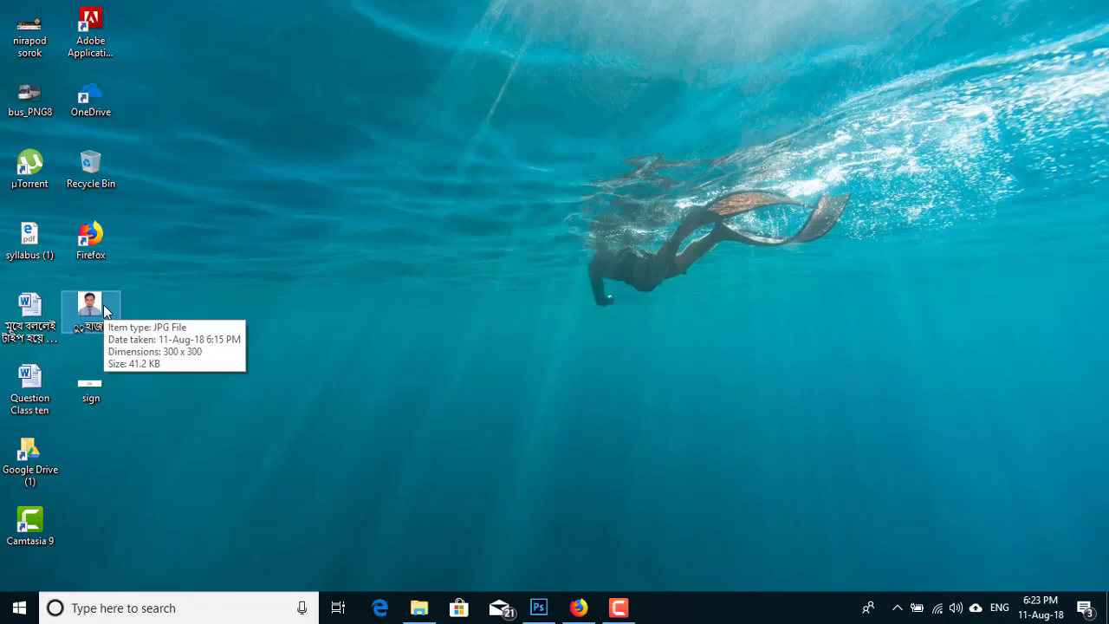
left_click(578, 607)
Switch to the YouTube channel tab and scroll up to its banner.
left_click(282, 13)
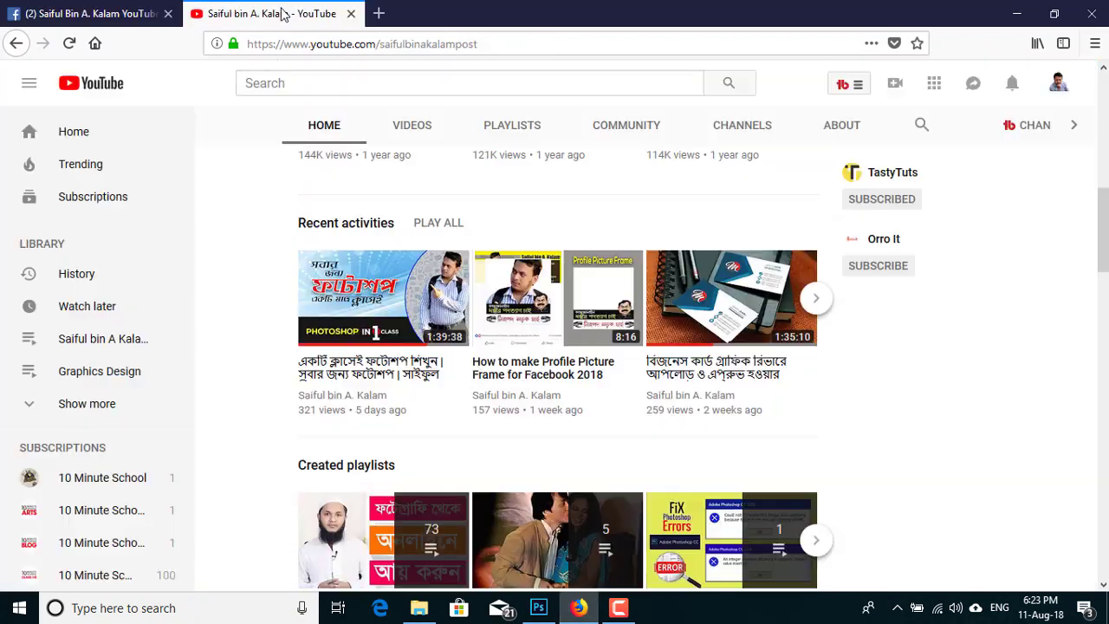
scroll(453, 418, "up", 7)
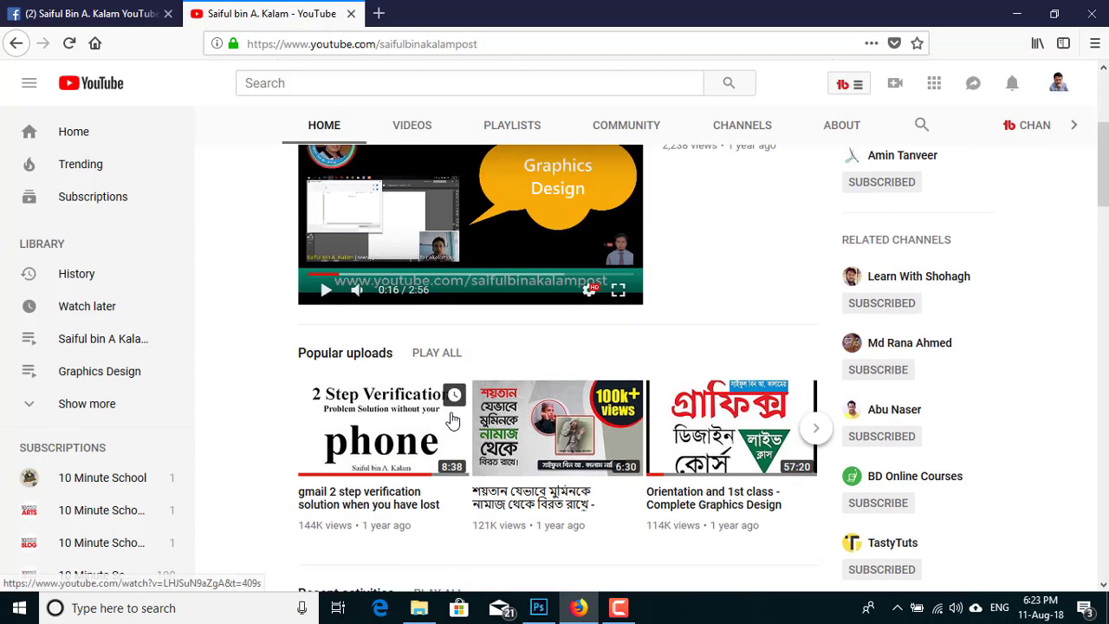
scroll(446, 418, "up", 4)
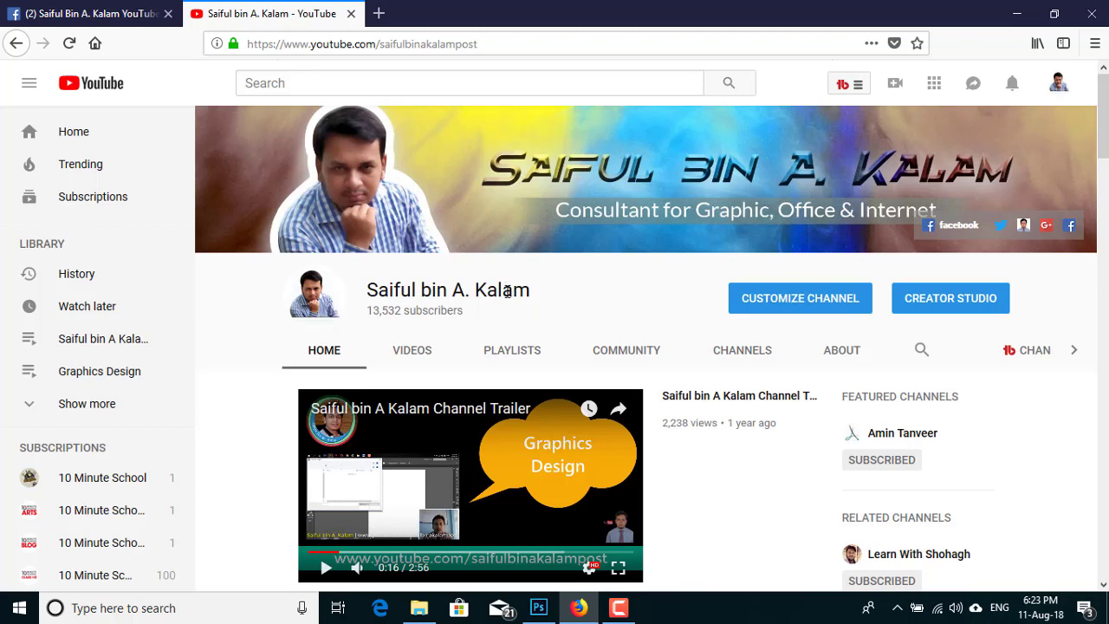
Open the group photo from the 03 Crop folder in Photoshop, then close it.
left_click(419, 607)
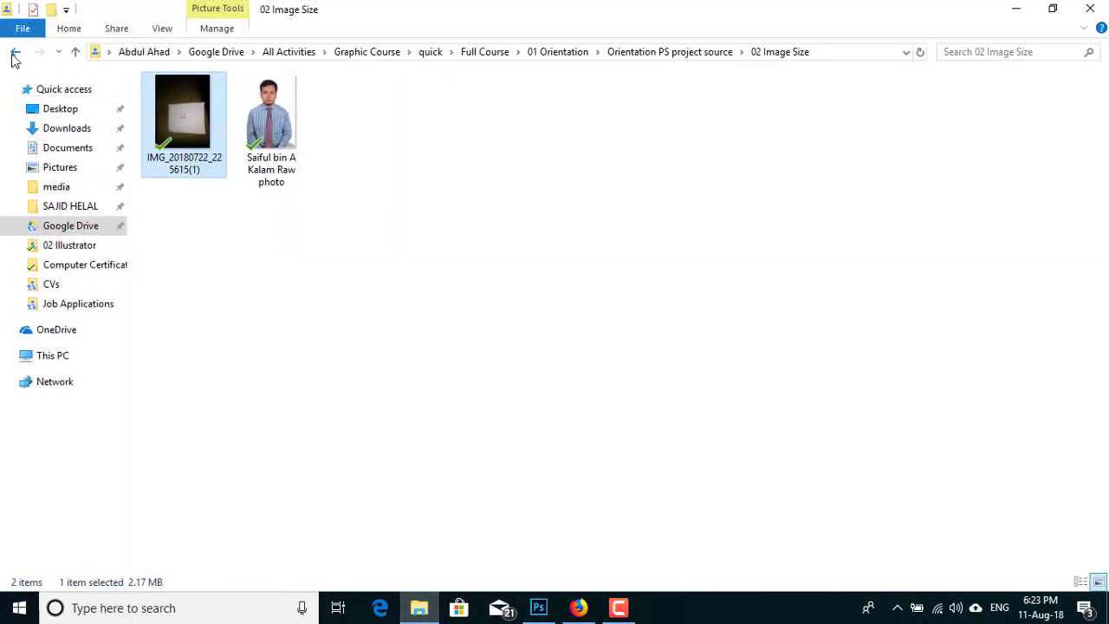
left_click(15, 54)
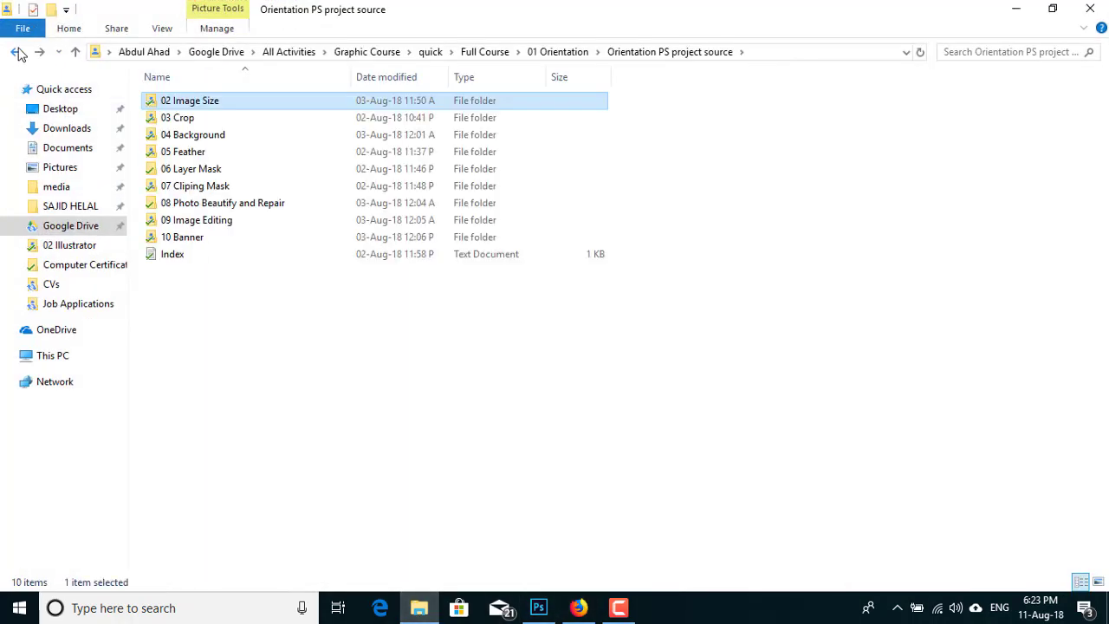
double_click(197, 118)
left_click(189, 120)
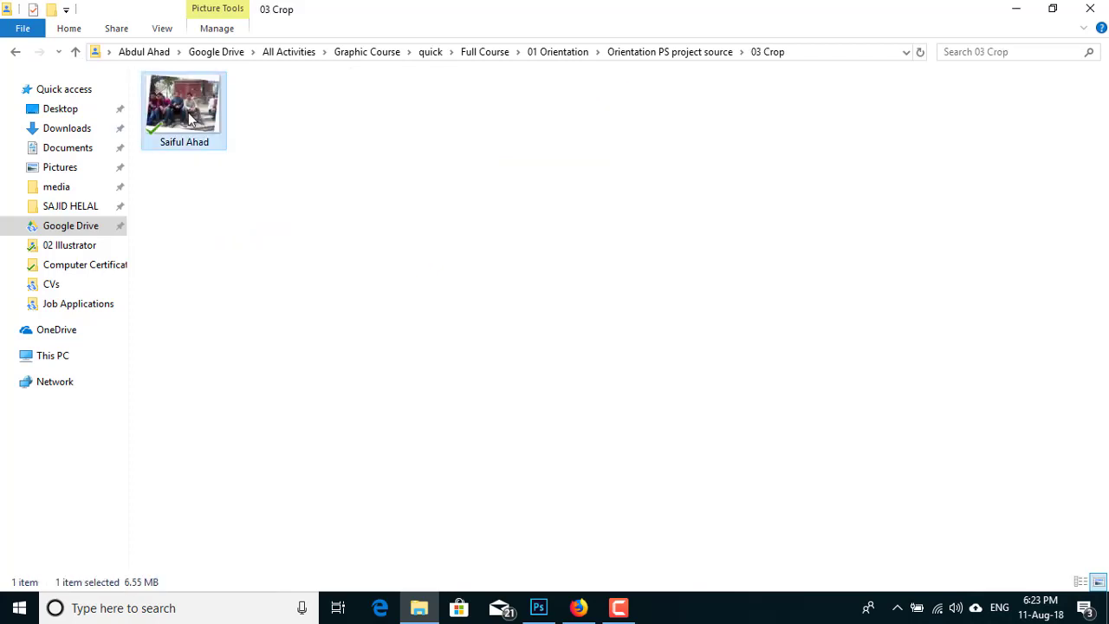
double_click(207, 111)
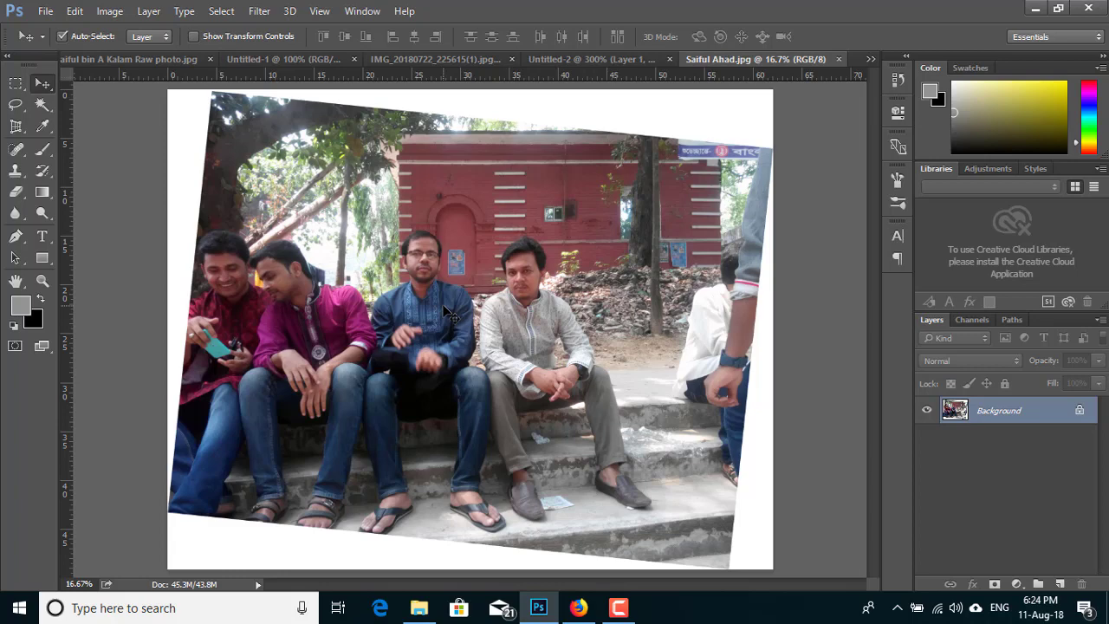
key("ctrl+w")
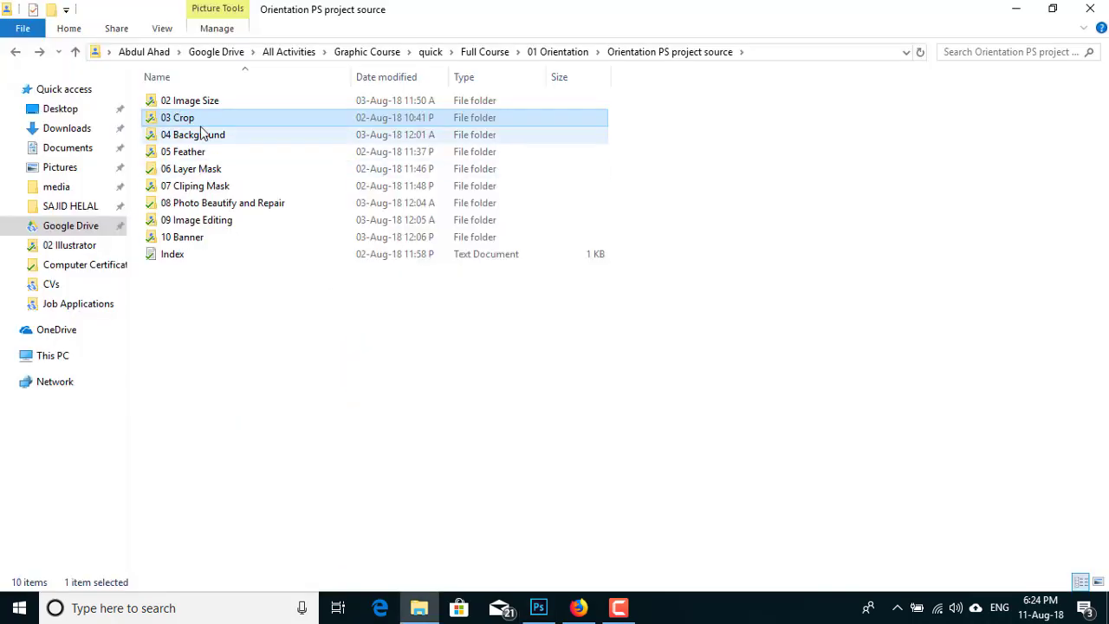
Browse the 04 Background and 05 Feather folders, ending in the project source folder.
double_click(200, 134)
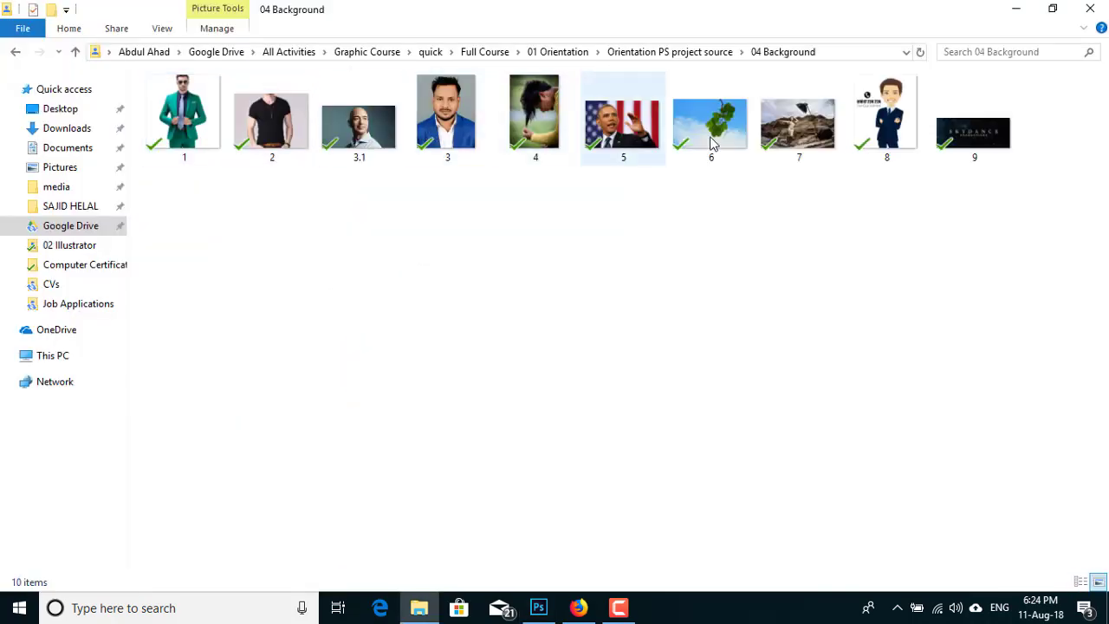
left_click(18, 53)
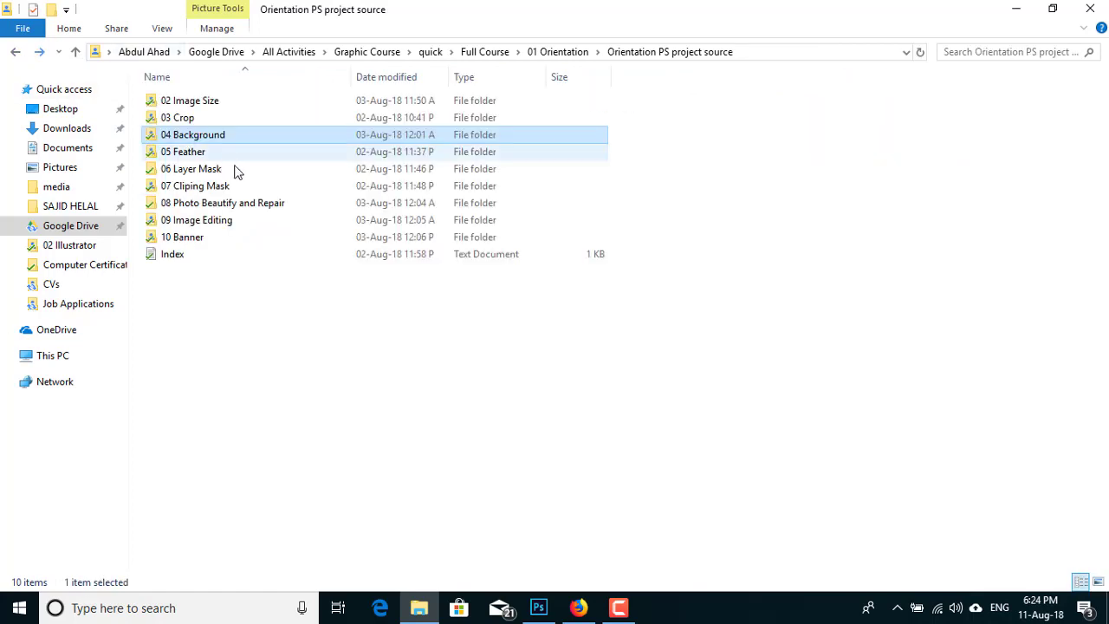
double_click(211, 150)
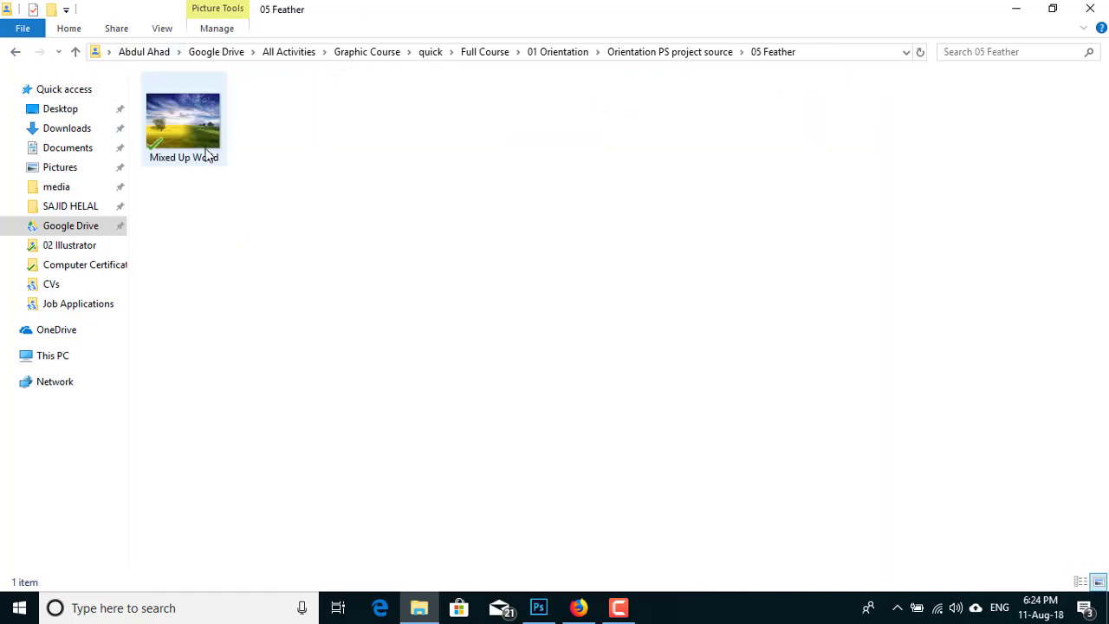
left_click(17, 52)
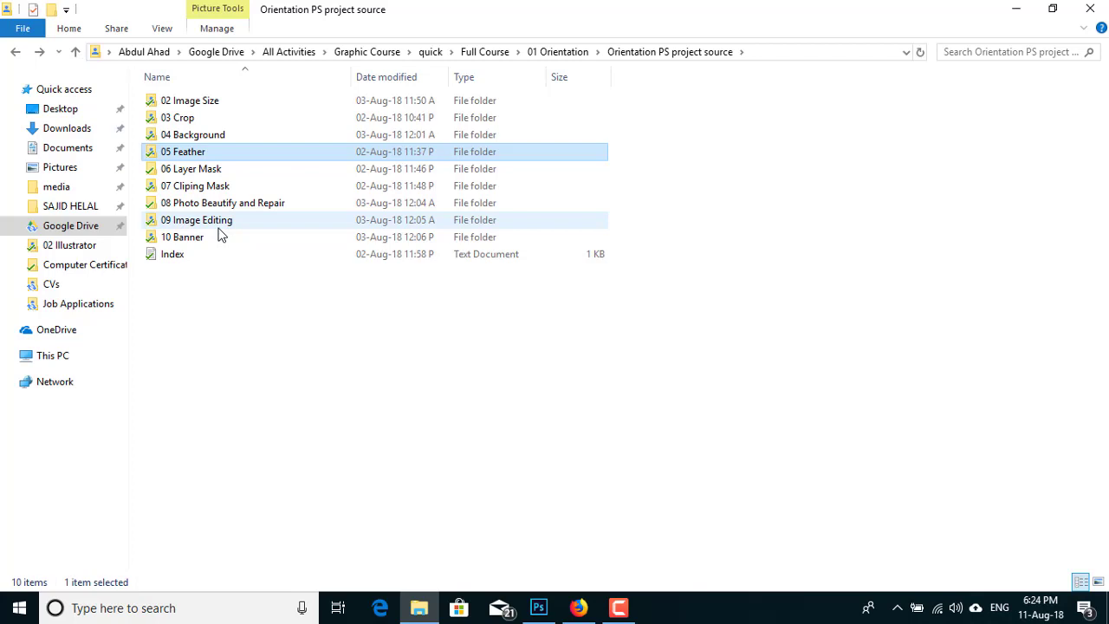
Scroll through the YouTube channel's trailer, popular uploads and recent activities in Firefox.
left_click(582, 608)
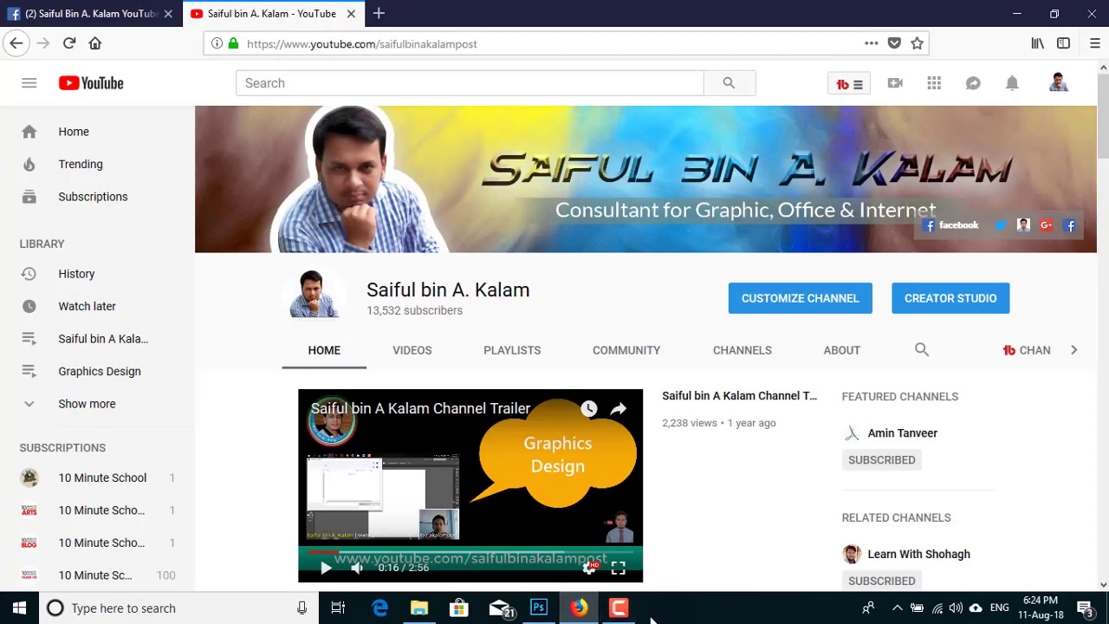
scroll(559, 453, "down", 5)
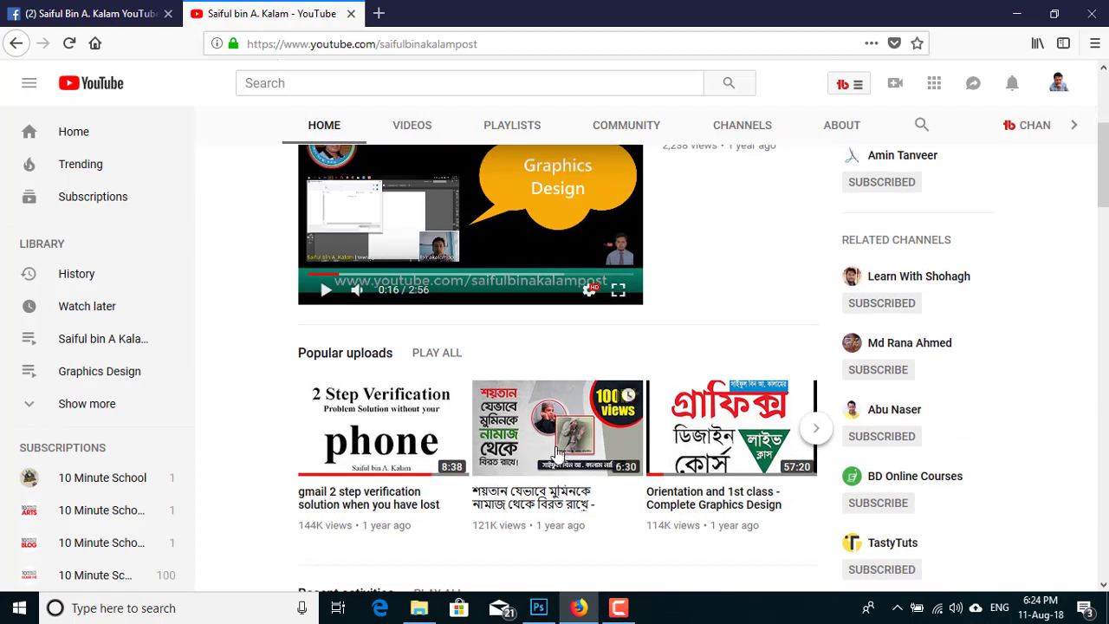
scroll(558, 452, "down", 3)
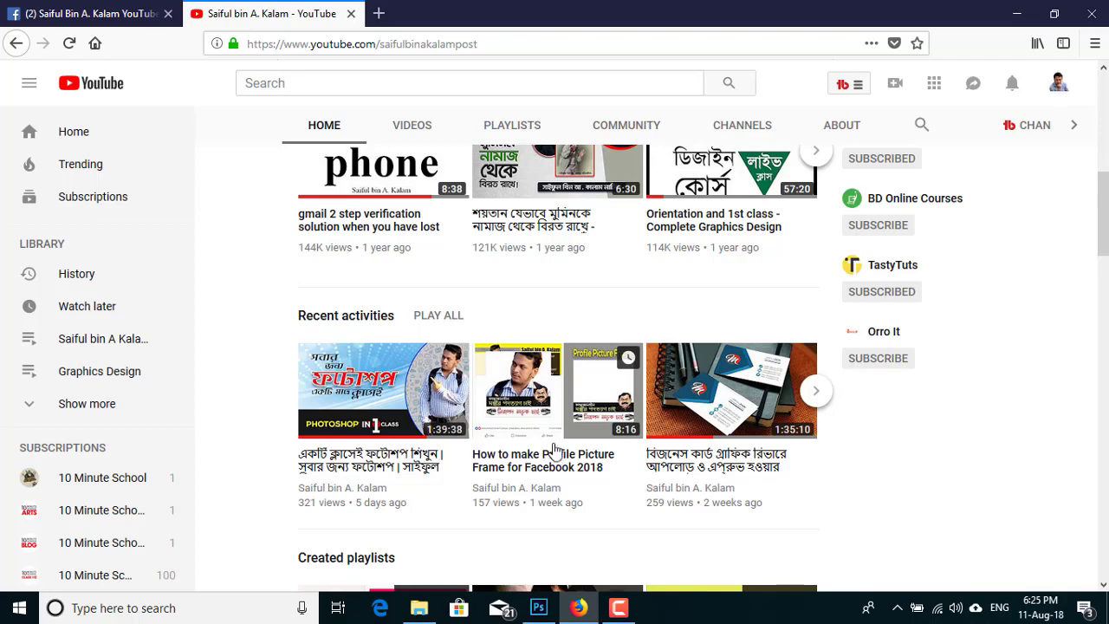
scroll(556, 453, "up", 5)
scroll(554, 452, "up", 2)
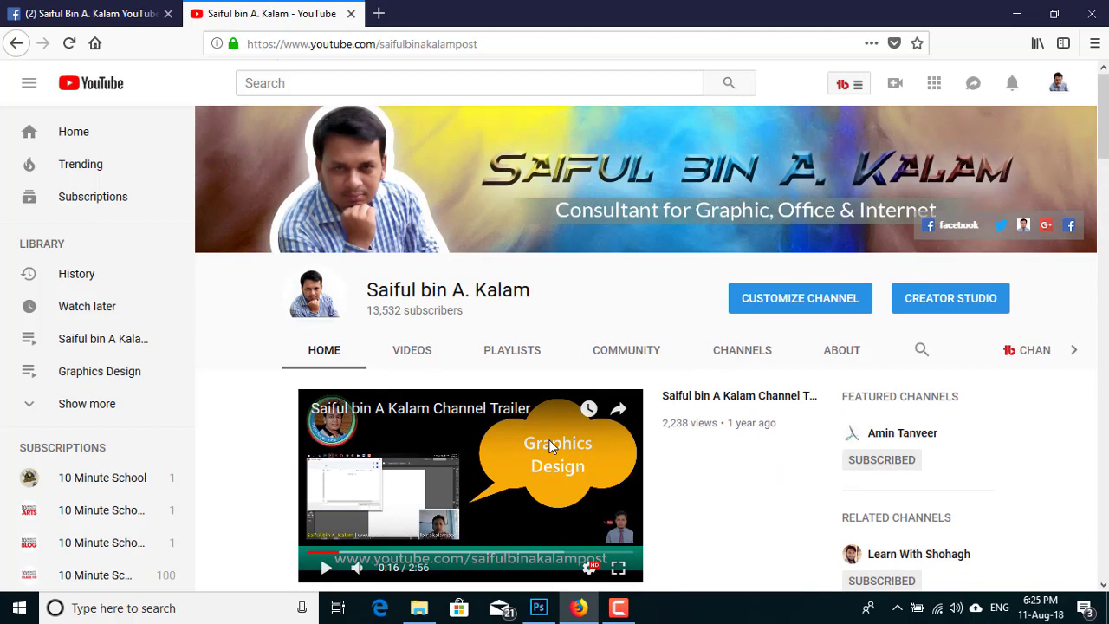
scroll(551, 445, "down", 4)
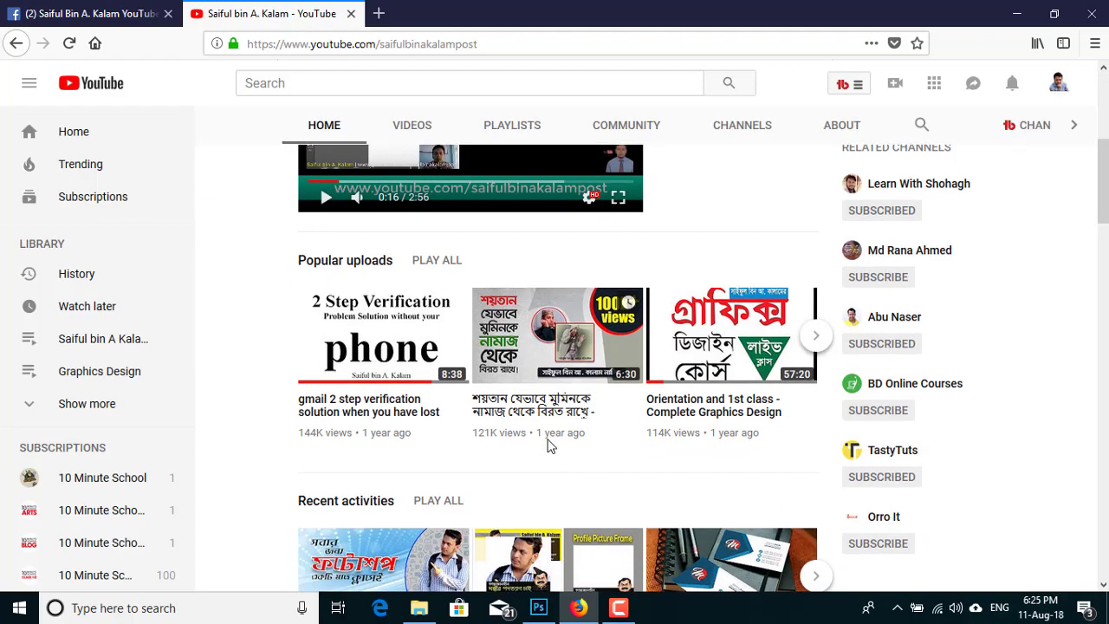